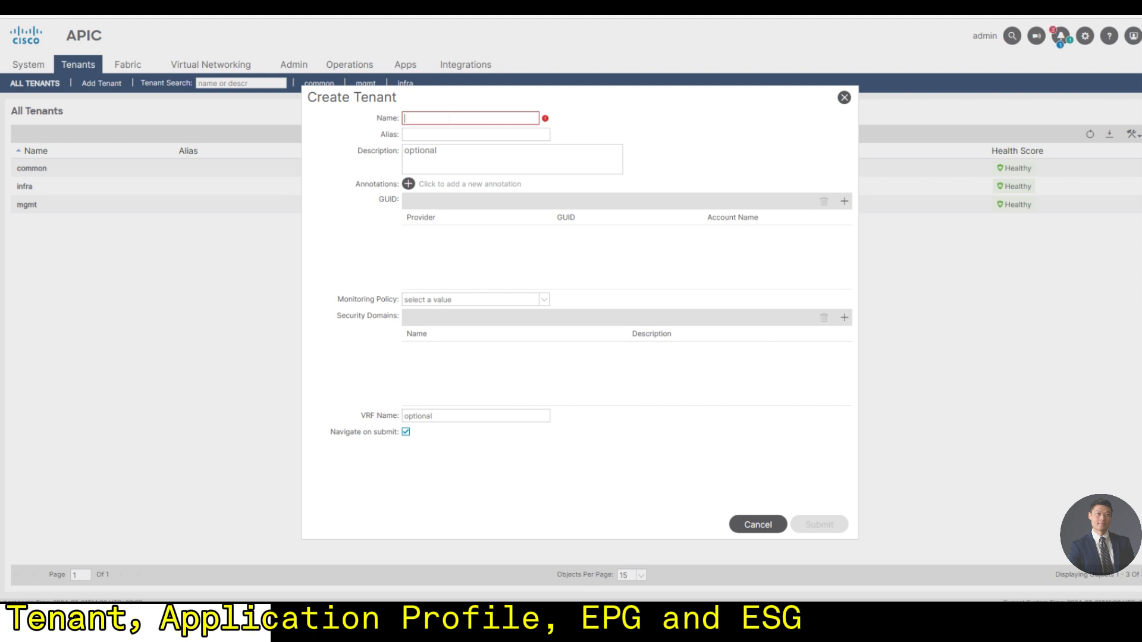
- Create a tenant named dCloud, leaving the optional fields empty
text(dCloud)
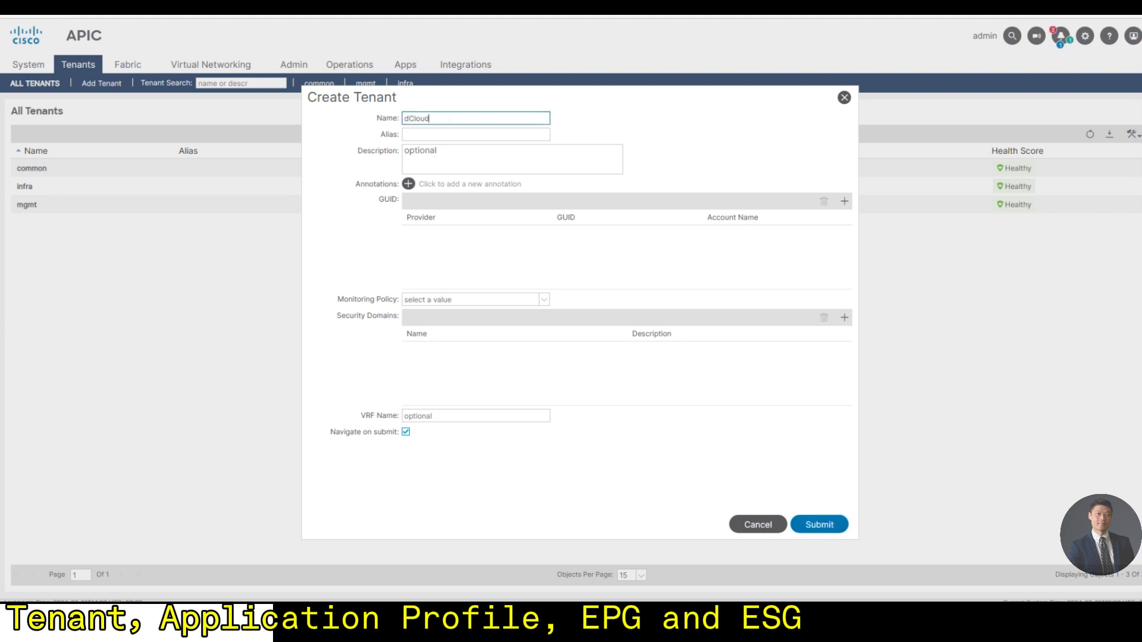
key(Tab)
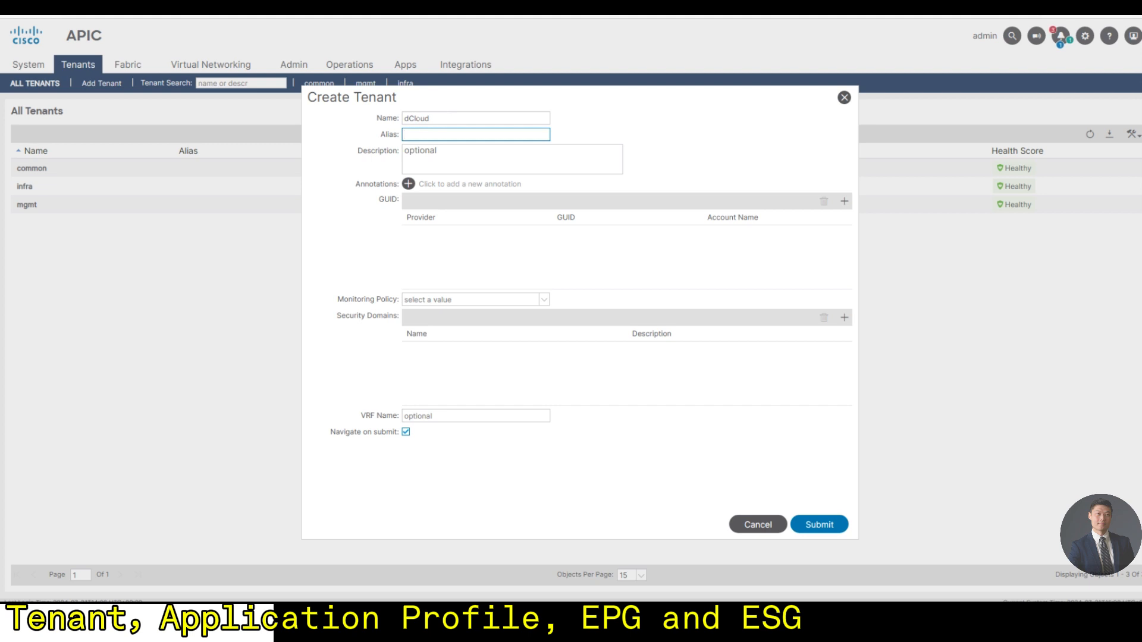
click(807, 526)
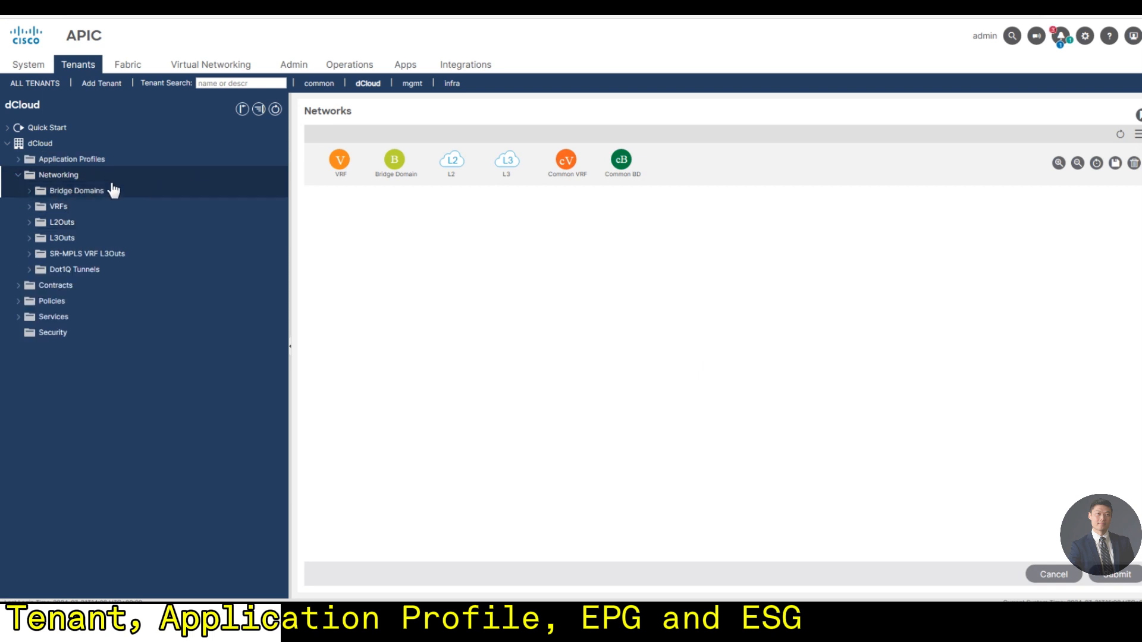
- Add a VRF named dCloud.vrf-01 to the dCloud tenant's network canvas, keeping the default policy control settings
drag(339, 160, 511, 304)
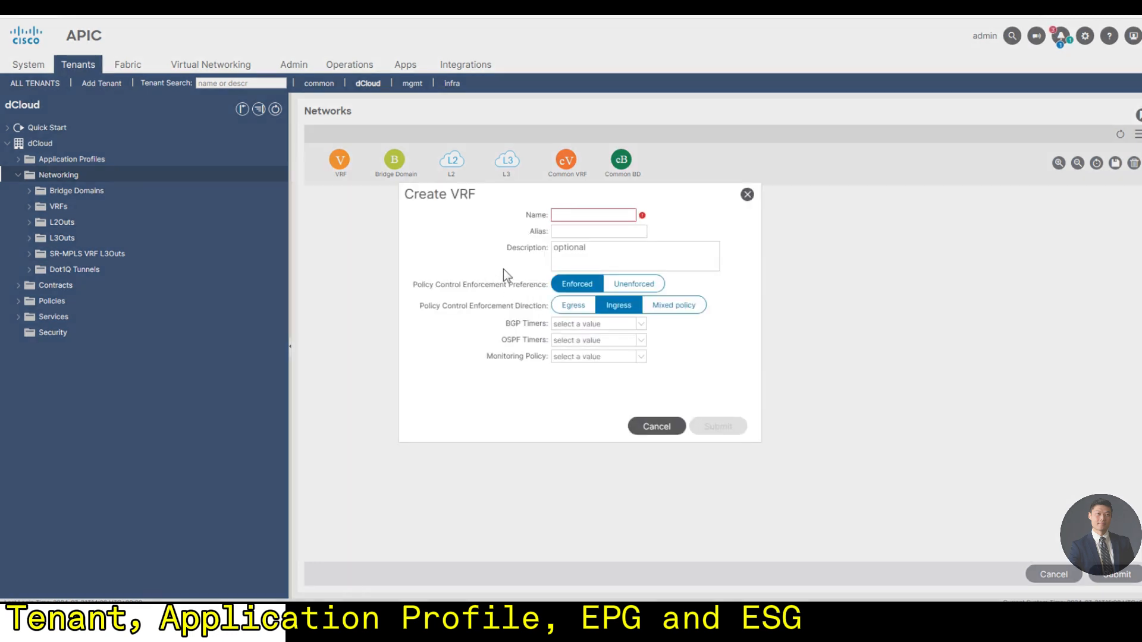
text(dc)
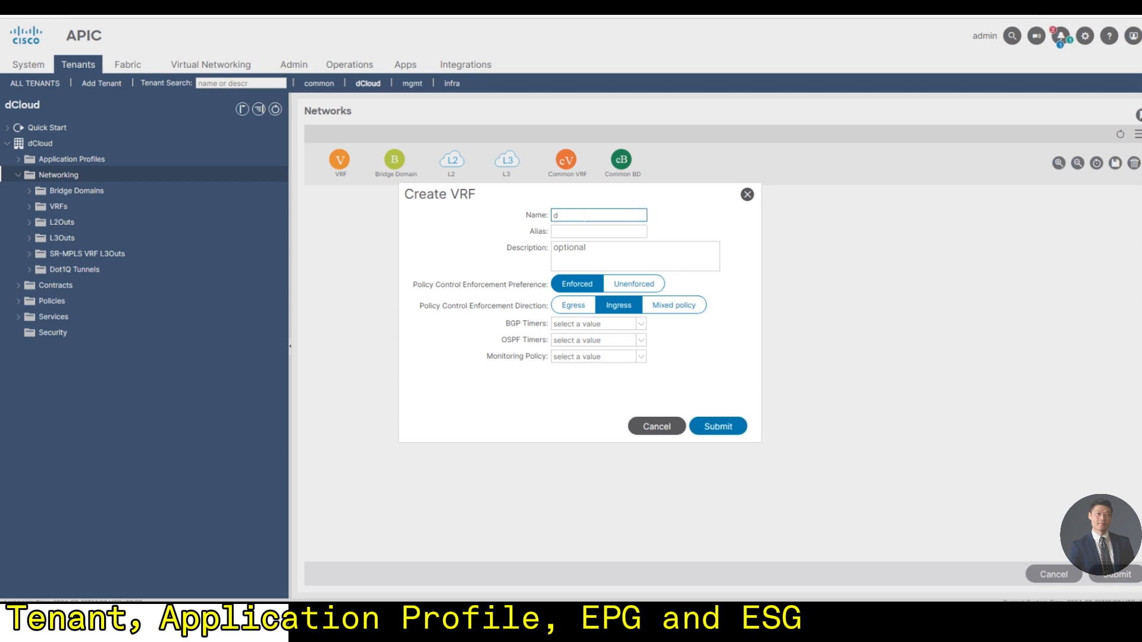
text(Cloud.vrf-01)
click(721, 434)
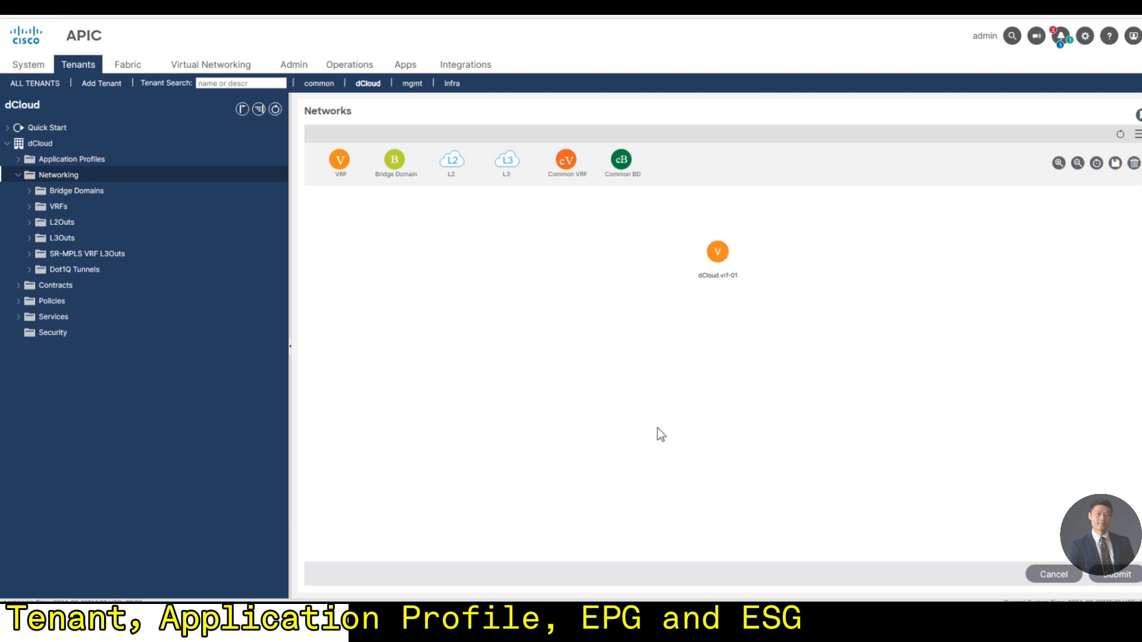
drag(390, 158, 486, 300)
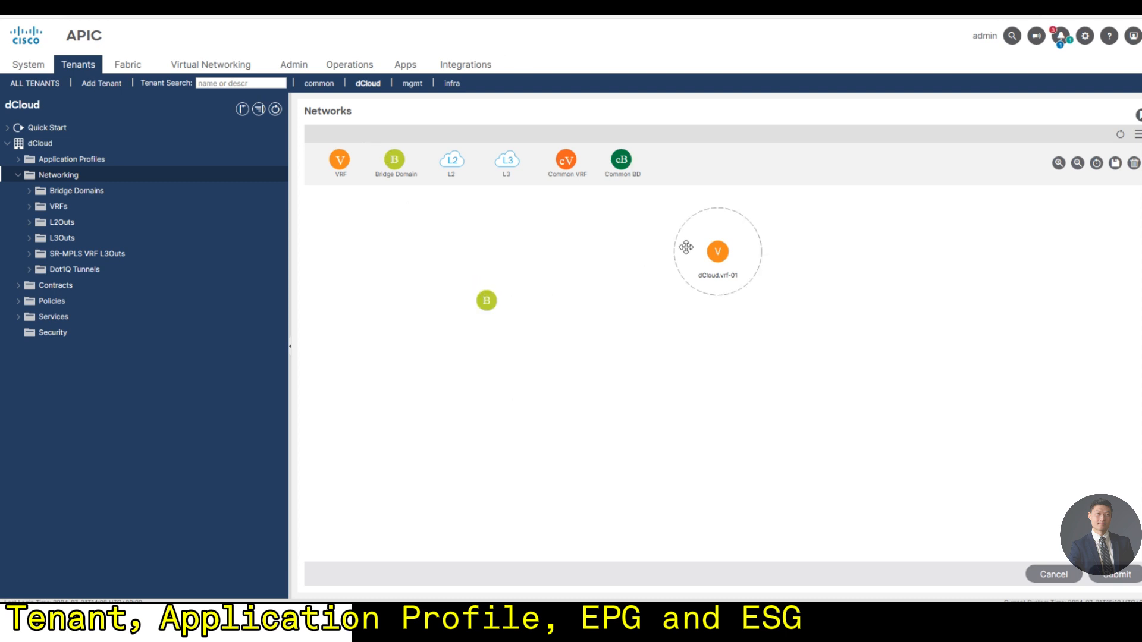
drag(686, 247, 707, 246)
click(787, 515)
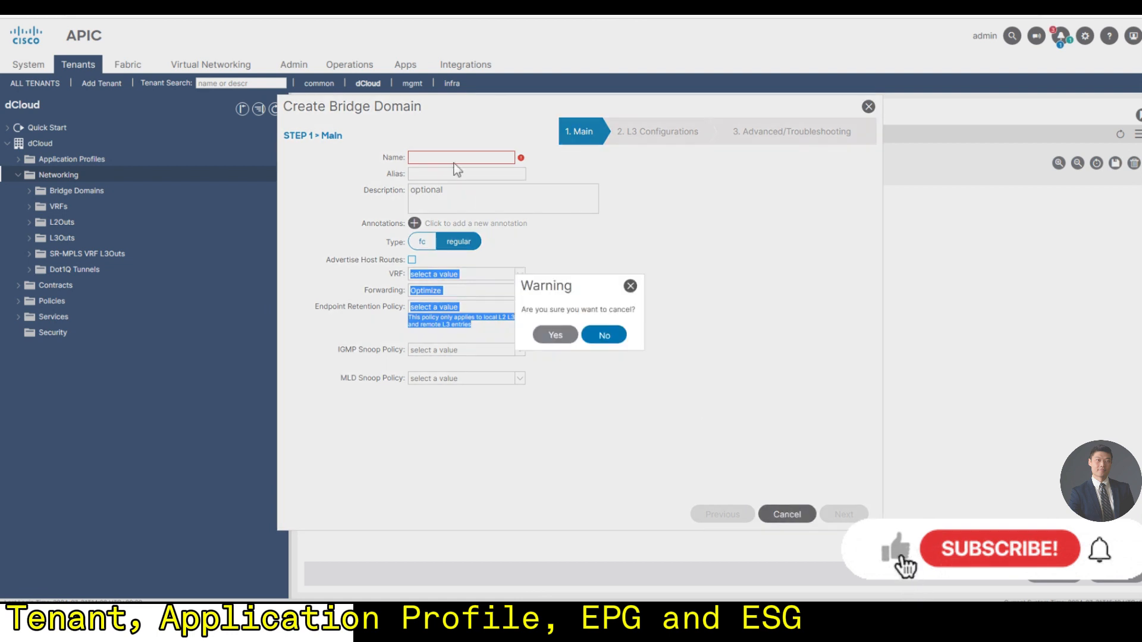
click(555, 335)
- Start a bridge domain attached to dCloud.vrf-01, name it 192.168.20.0_24, and continue to its L3 configuration
drag(394, 160, 711, 247)
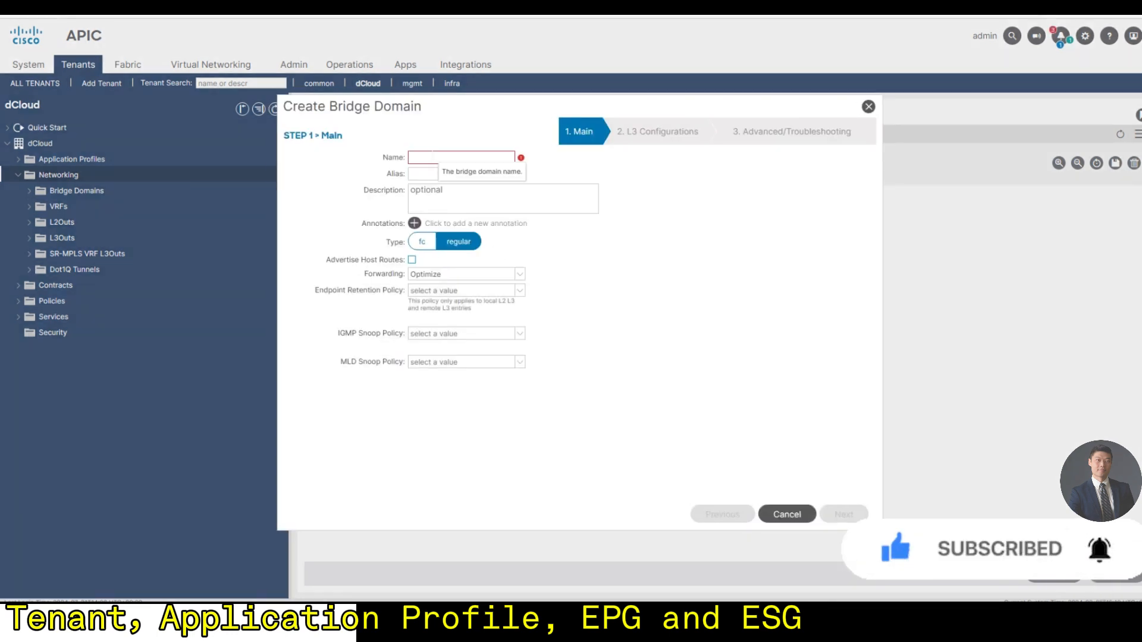
click(433, 157)
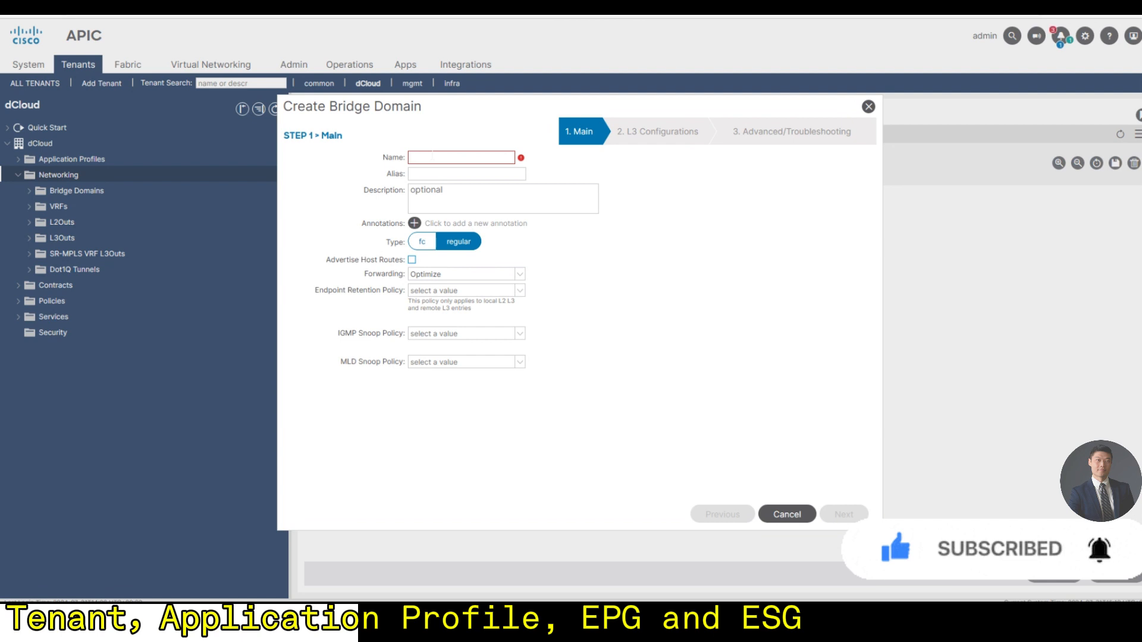
text(192.168.20)
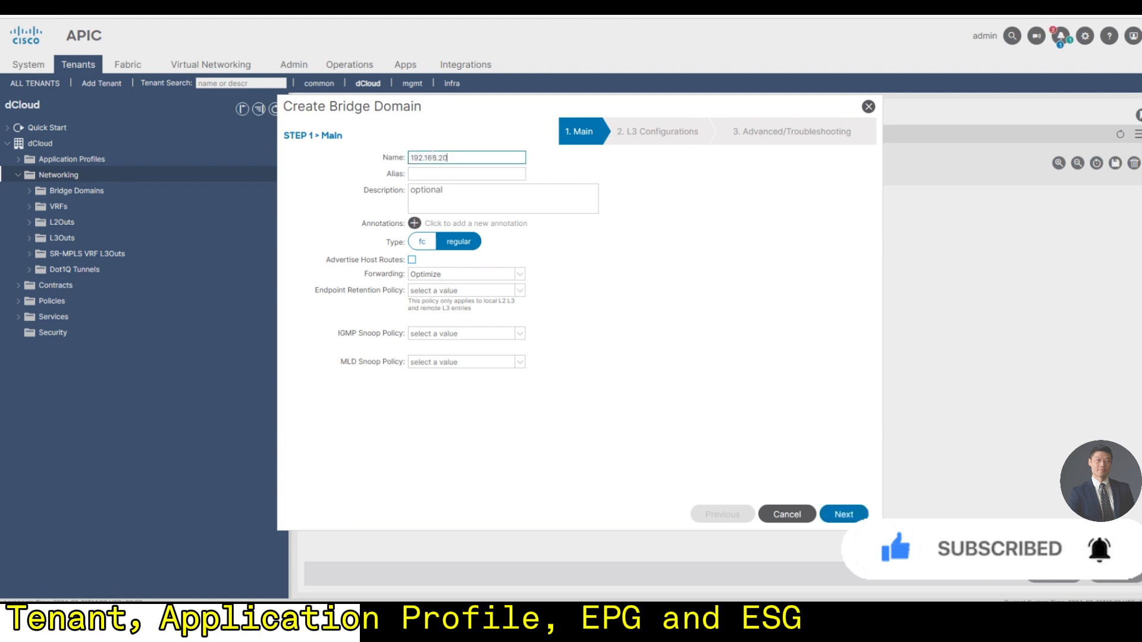
text(.0_24)
key(Tab)
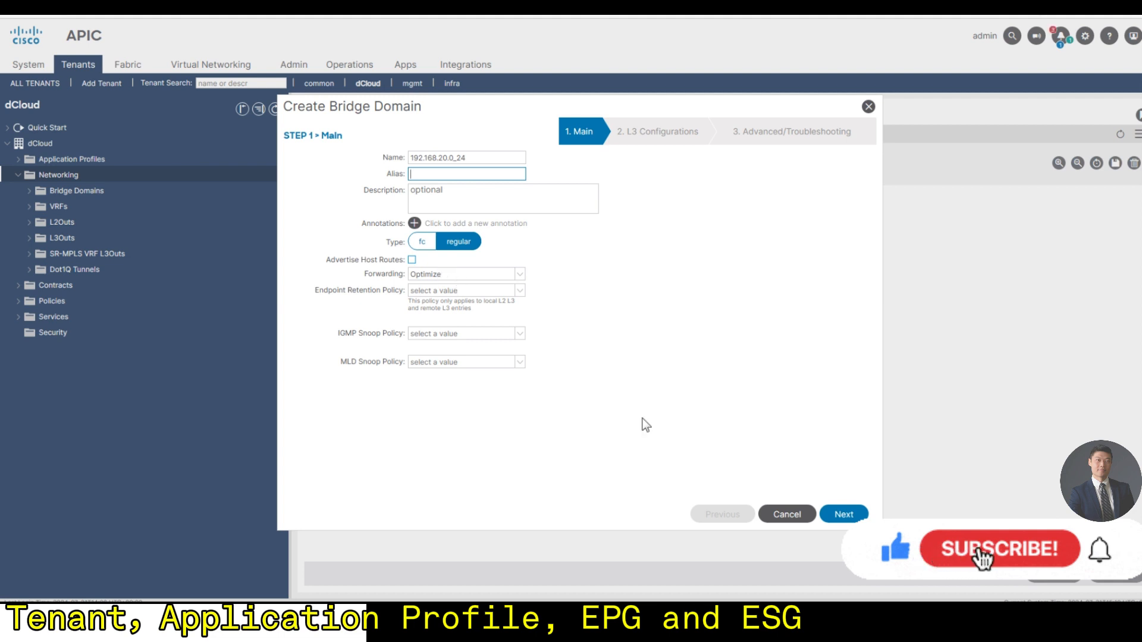
click(852, 515)
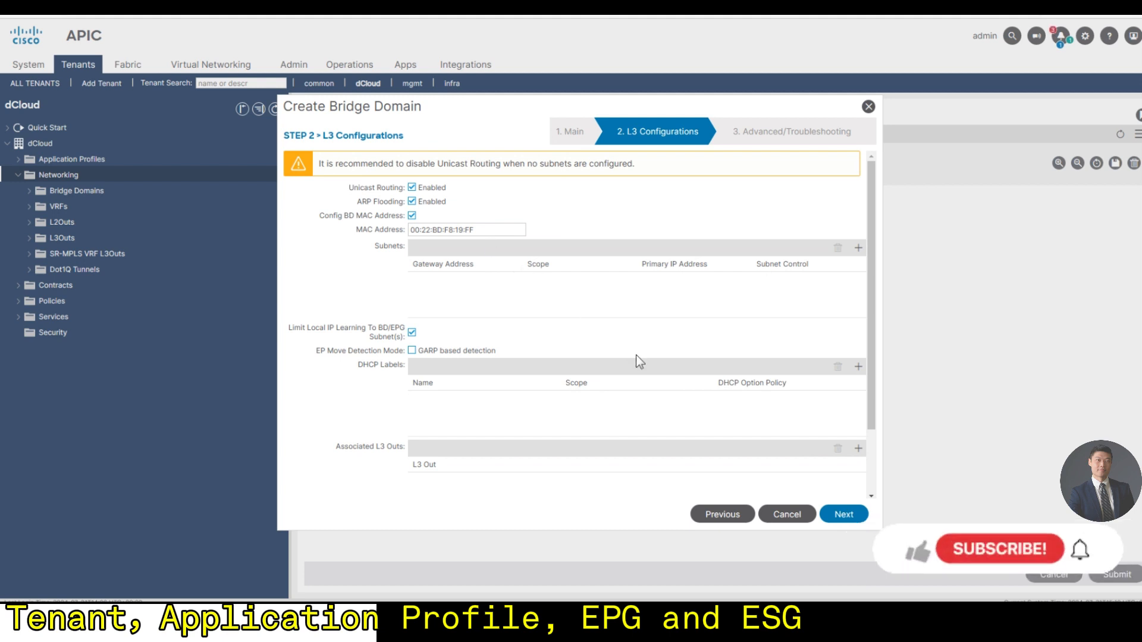
- Try adding a subnet with gateway IP 192.168.20.0/24 to the bridge domain, then delete that subnet
click(858, 248)
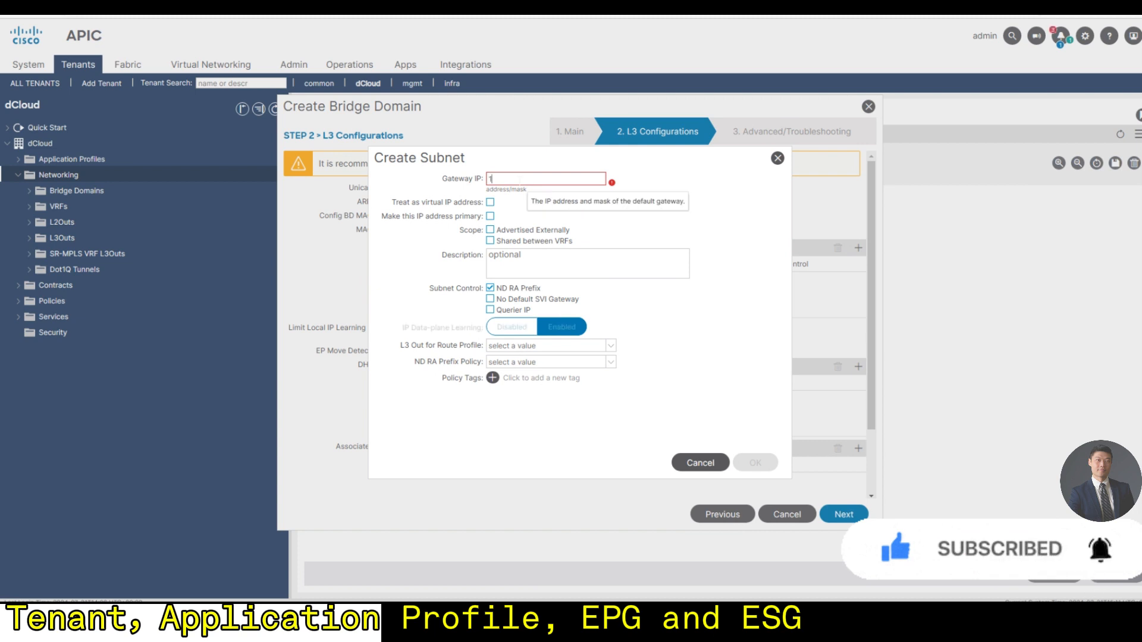
text(192.168.20.)
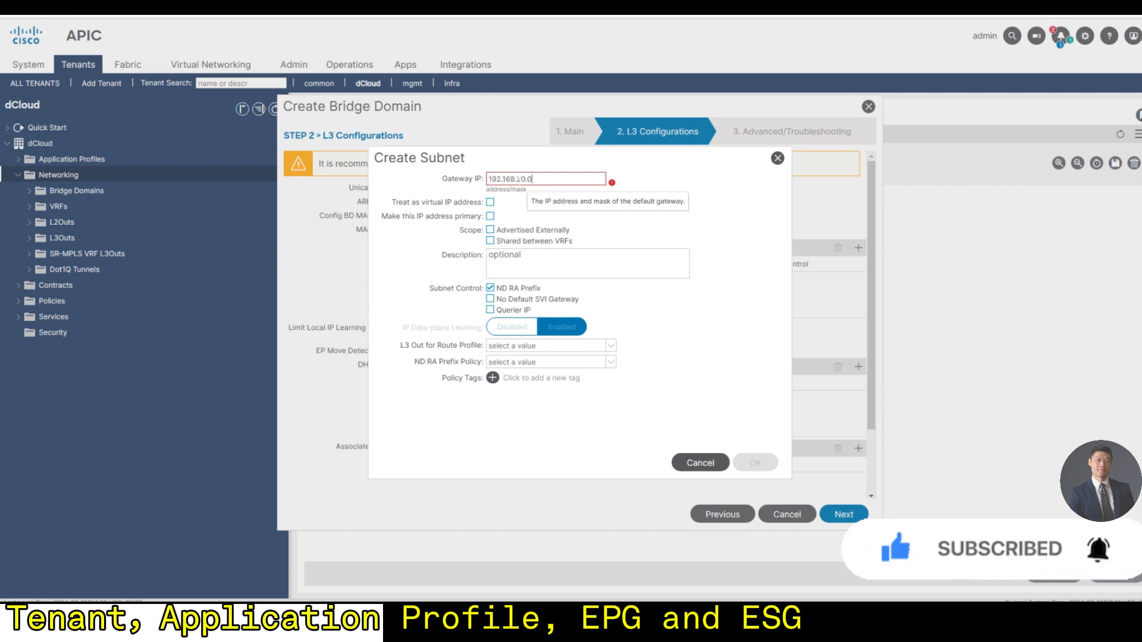
text(0/)
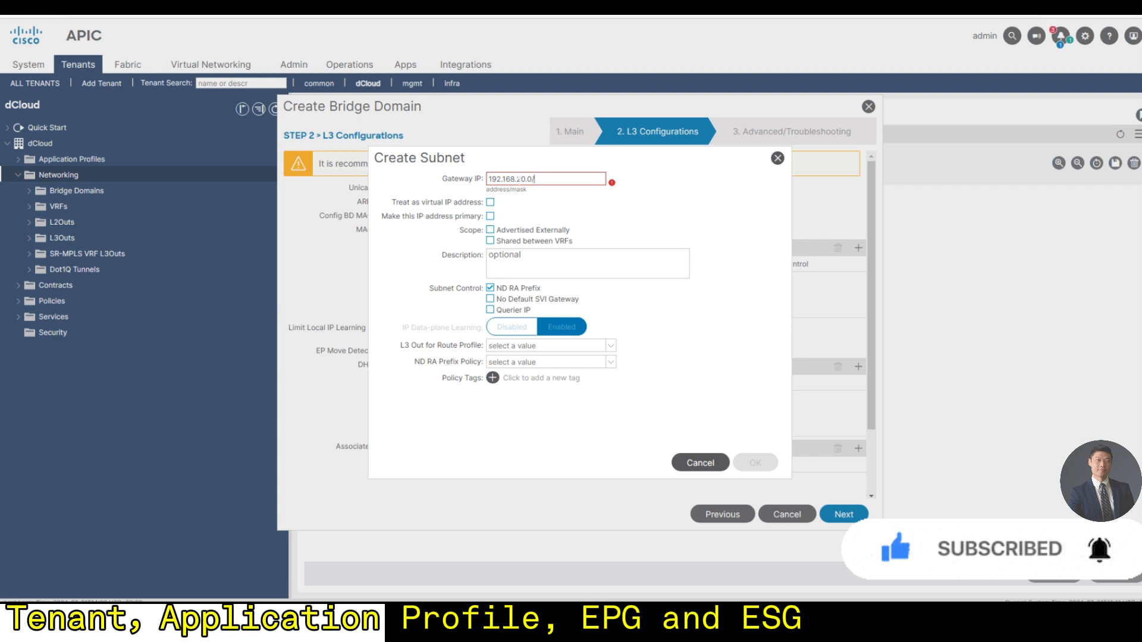
text(24)
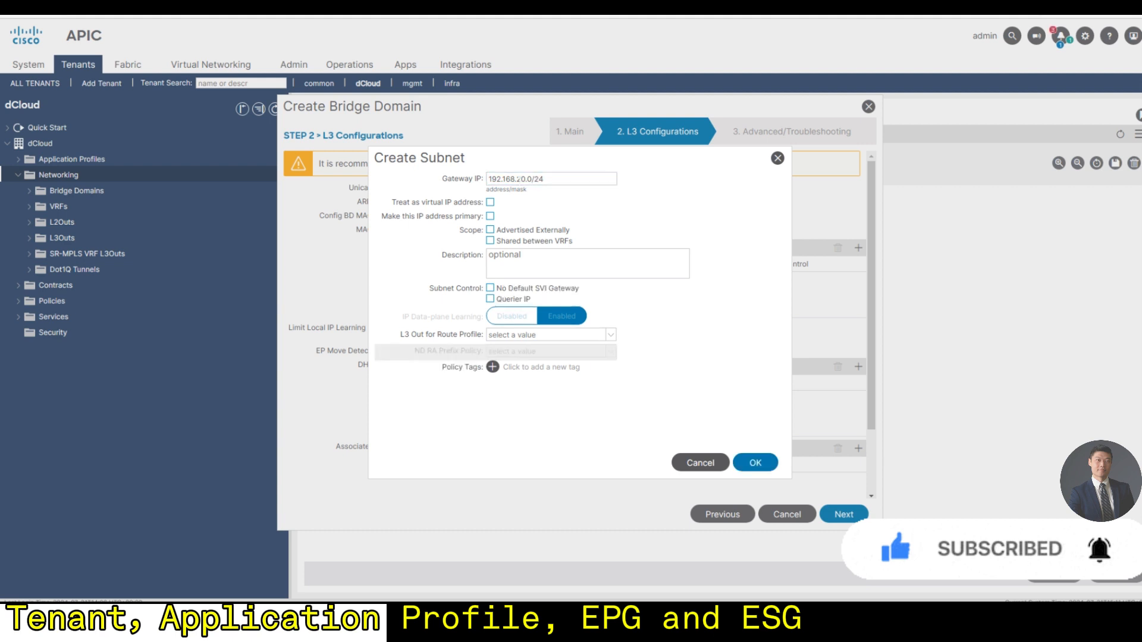
click(755, 464)
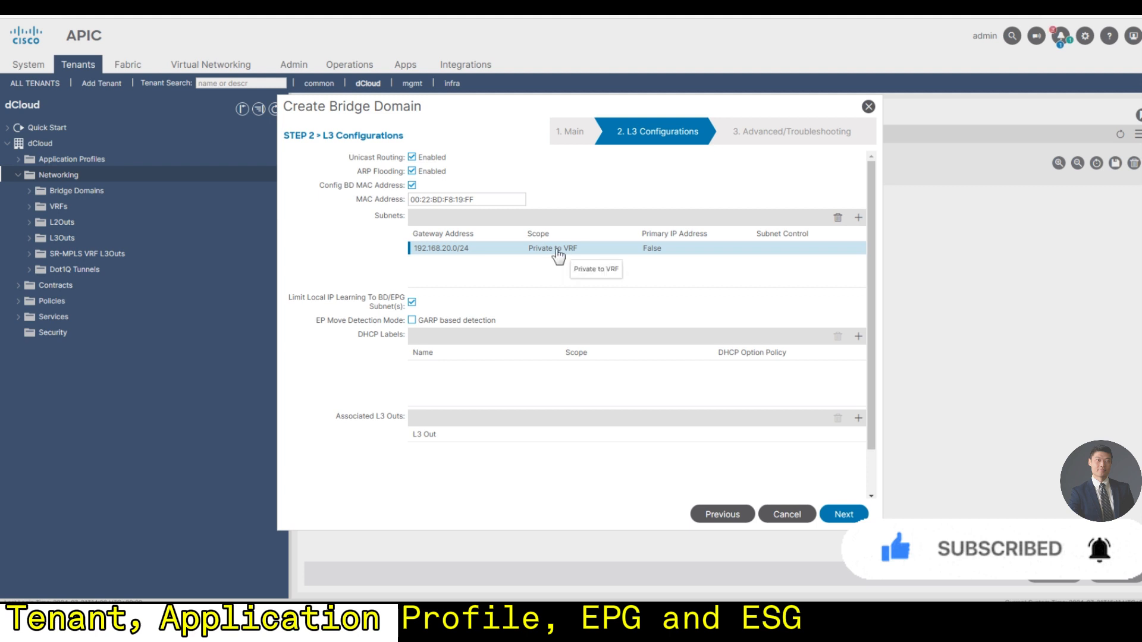
click(837, 218)
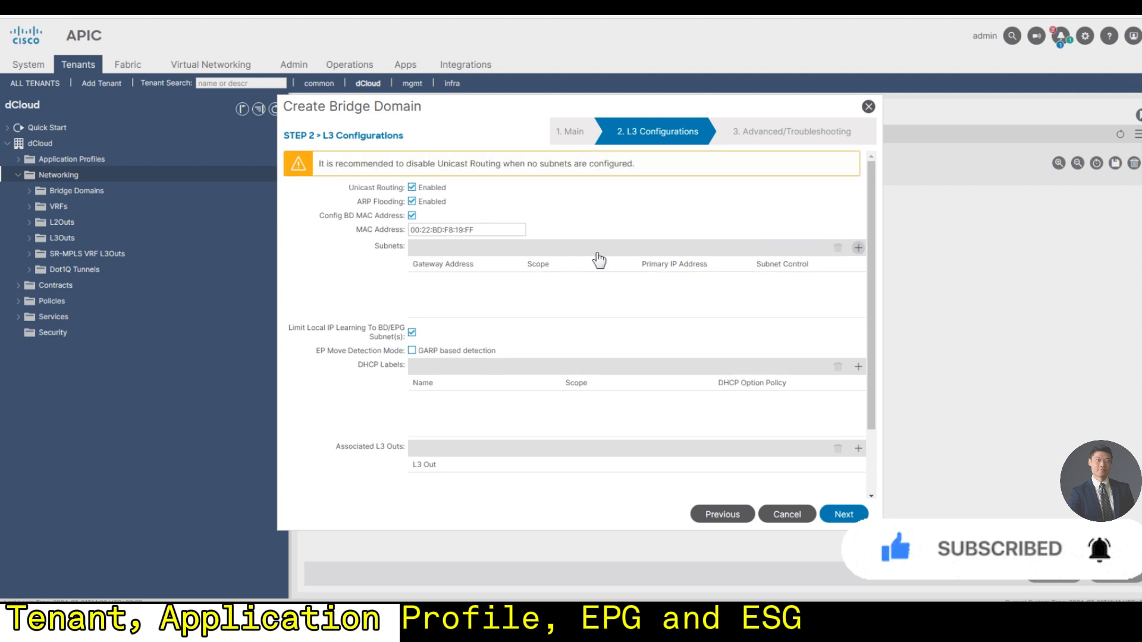
- Add a subnet with gateway IP 192.168.20.1/24 and finish creating the bridge domain with default advanced settings
click(857, 248)
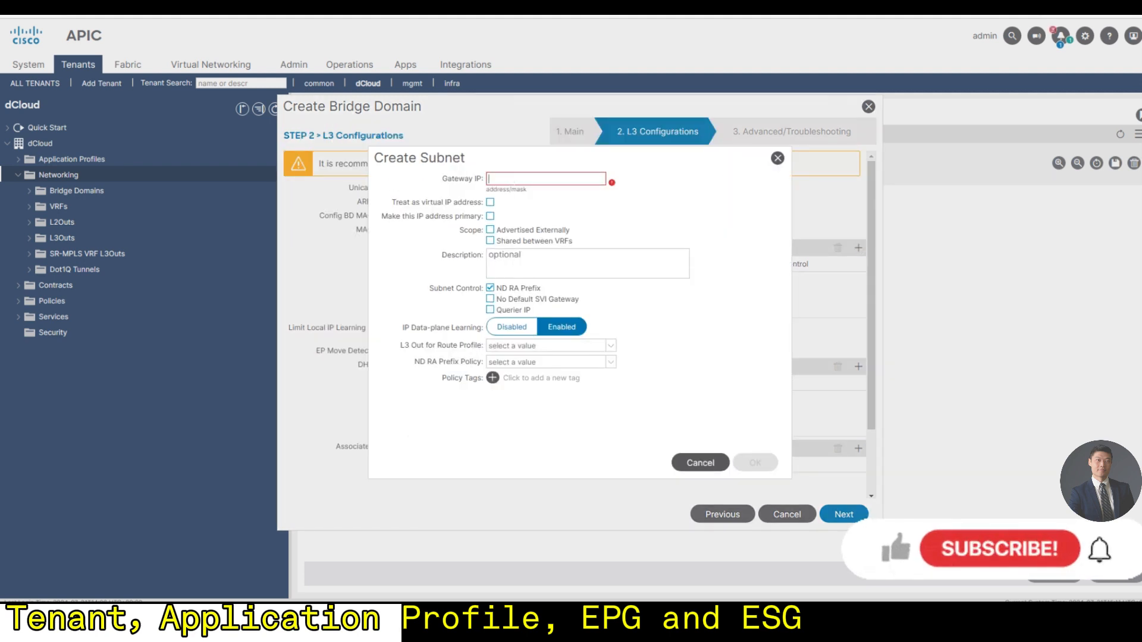
text(192.168.2)
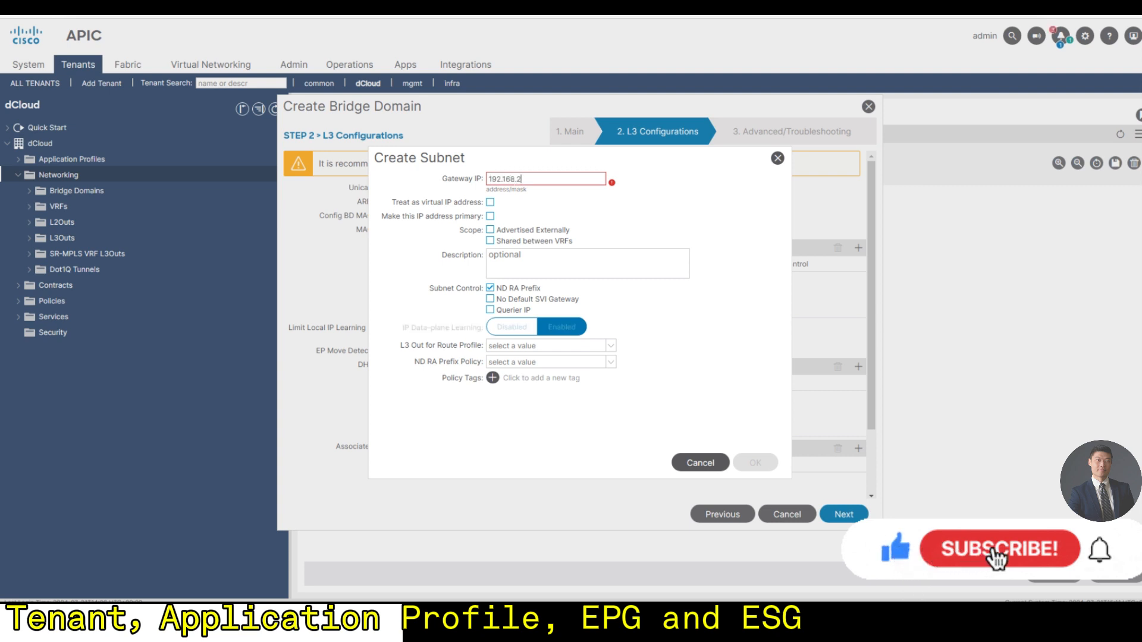
text(0.1/24)
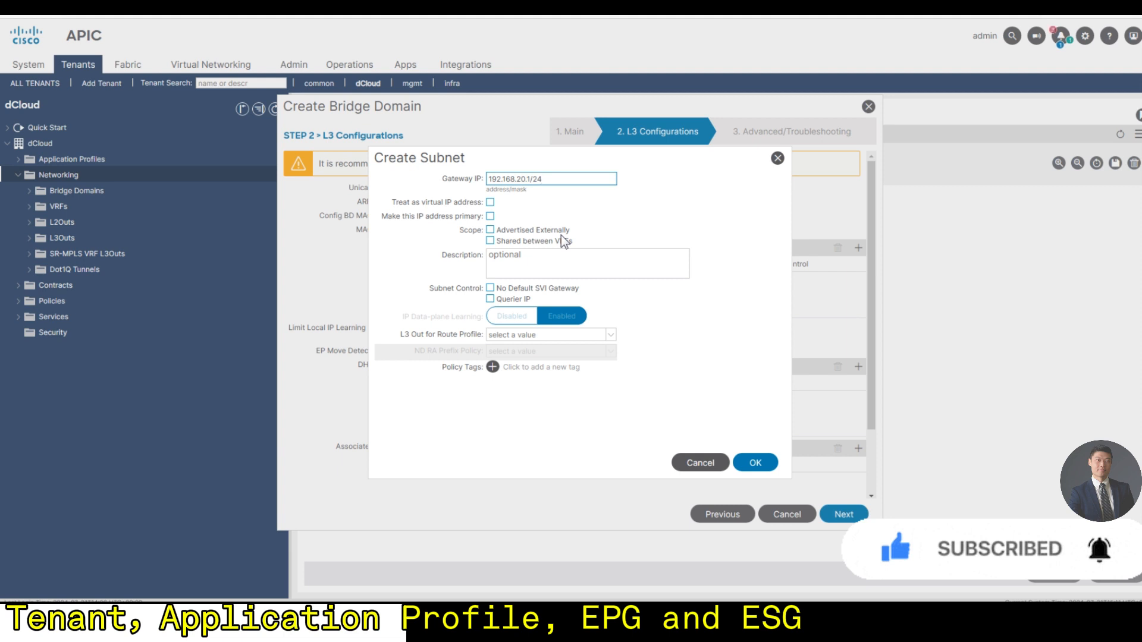
click(756, 463)
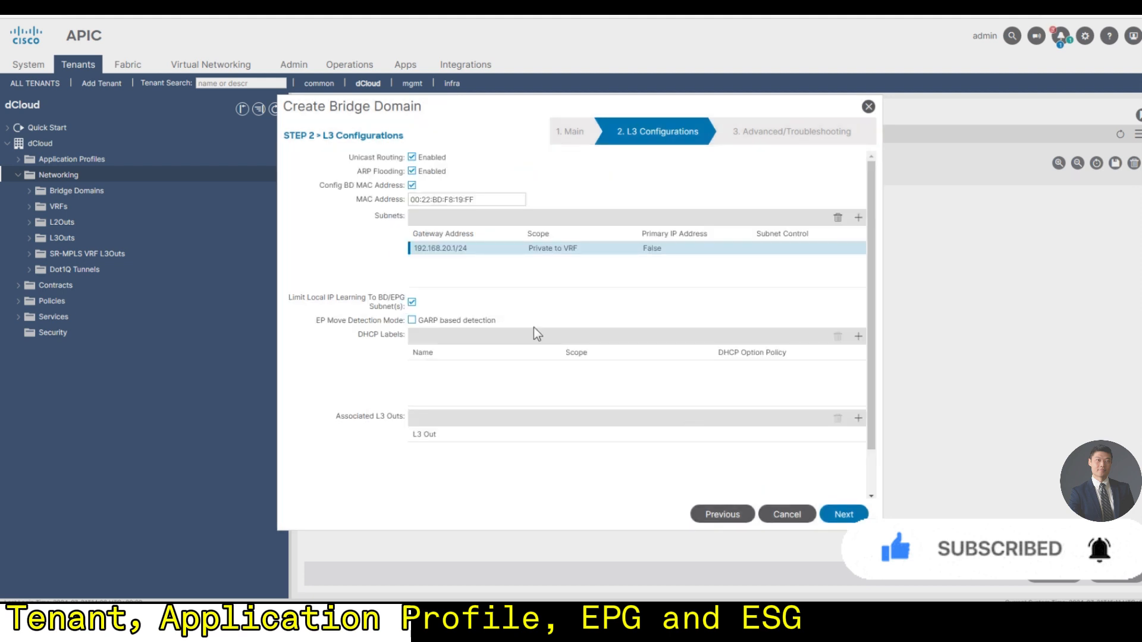
click(839, 515)
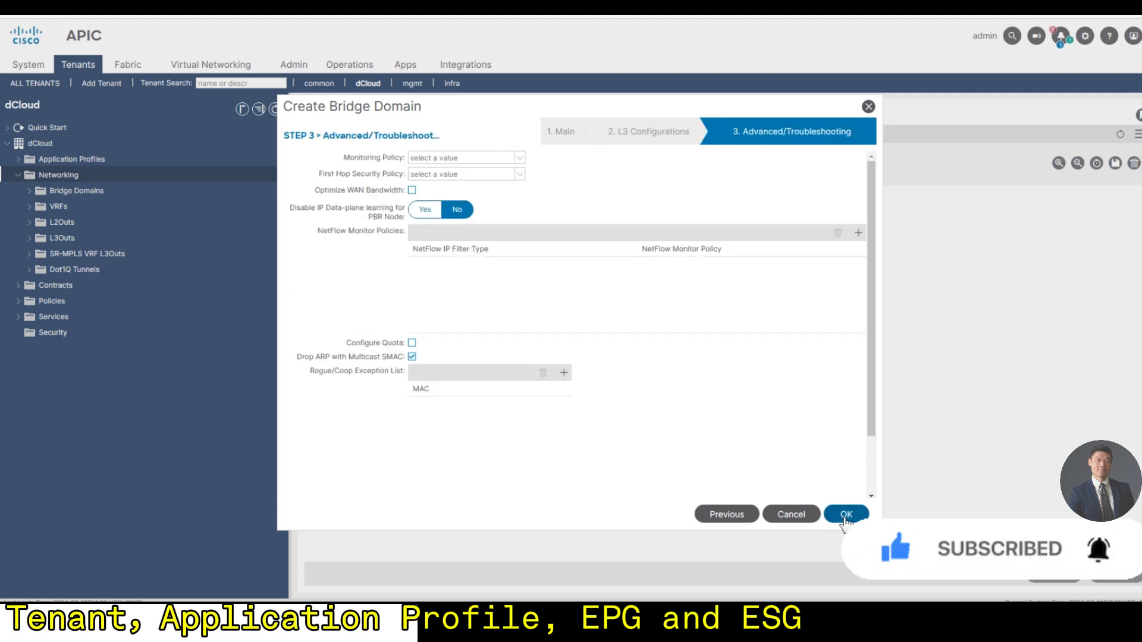
click(845, 516)
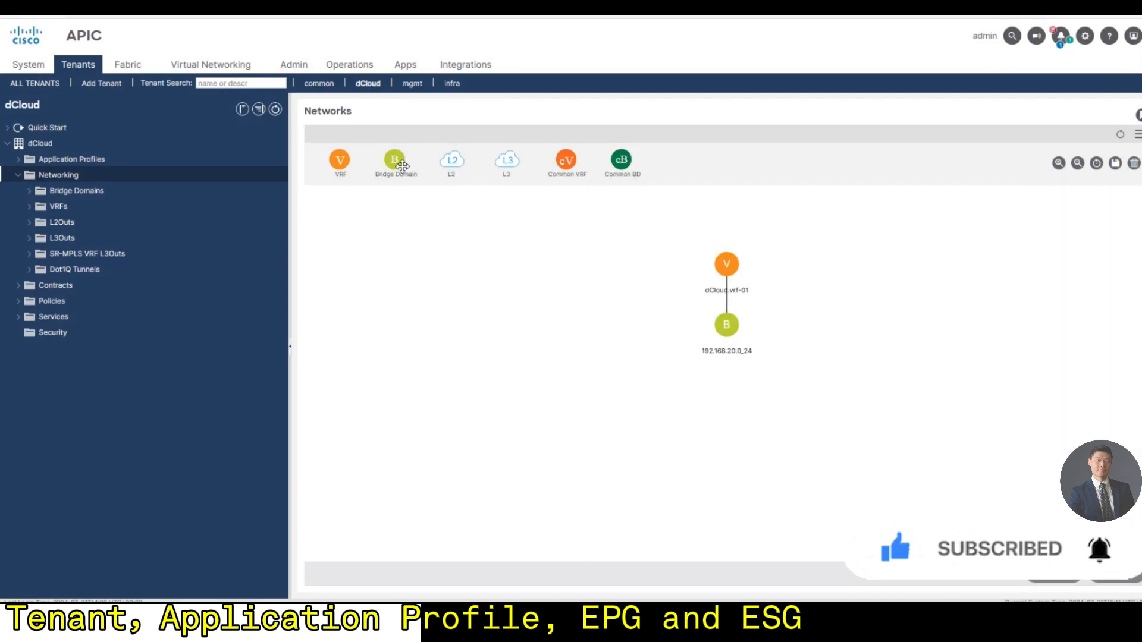
- Start a second bridge domain attached to dCloud.vrf-01, named 192.168.21.0_24, and continue to its L3 configuration
drag(395, 159, 760, 262)
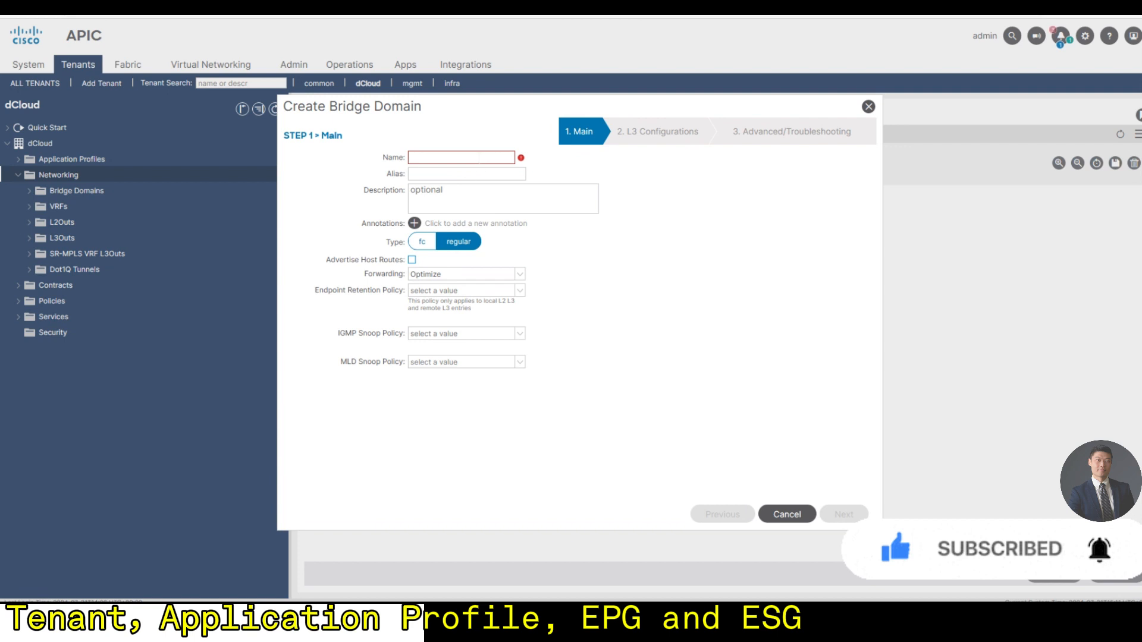
text(192.168.21)
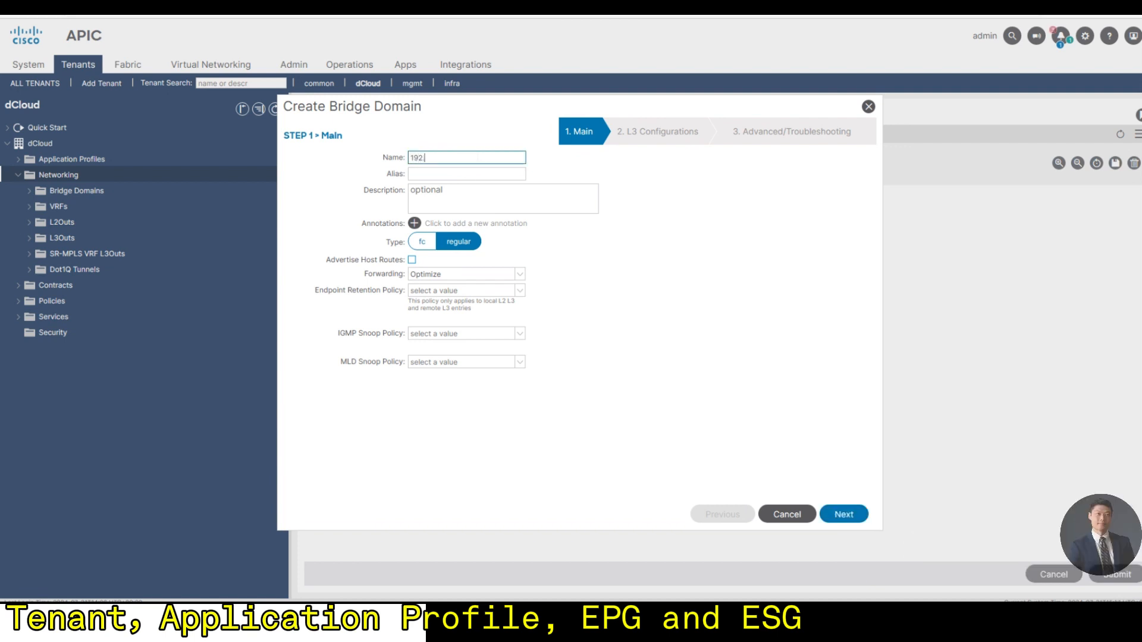
text(.0_24)
key(Tab)
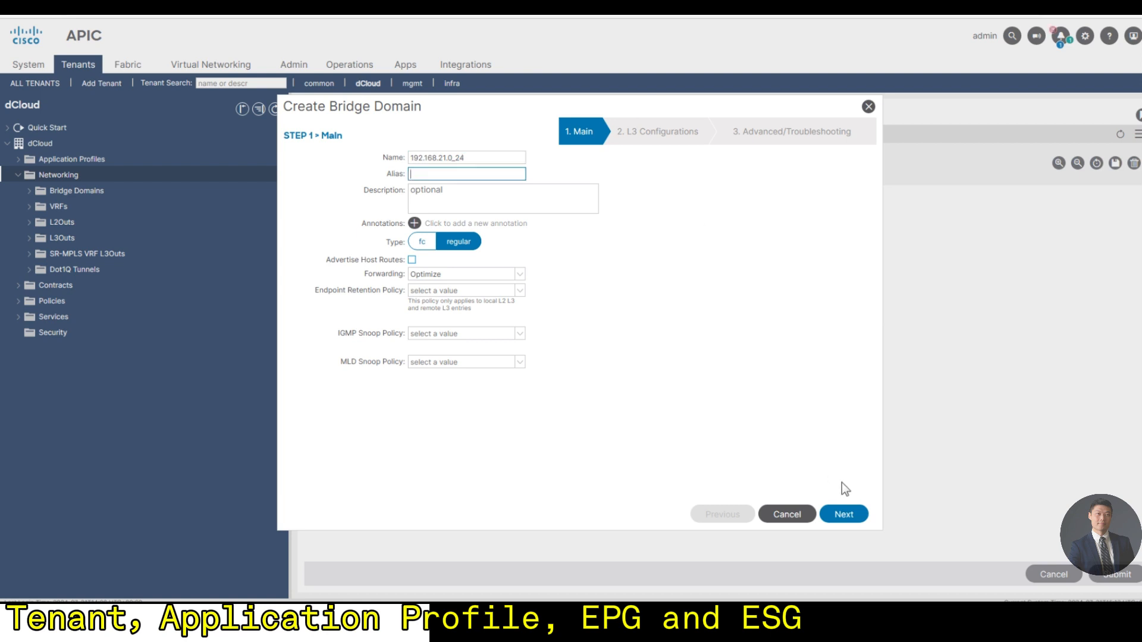
click(843, 514)
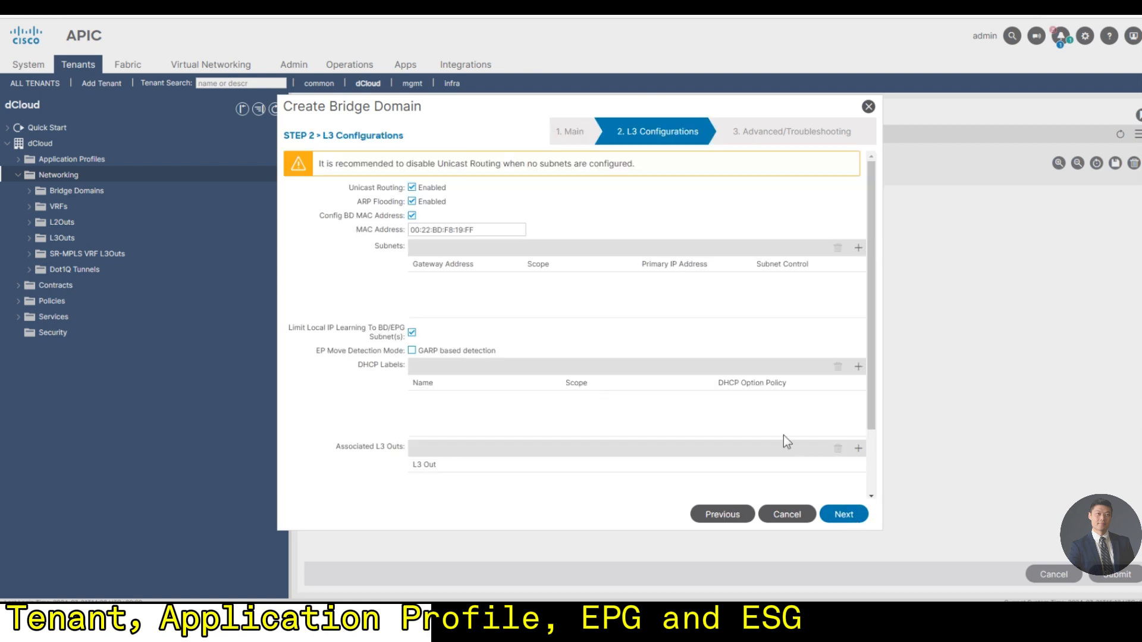
- Try to create the second bridge domain with a subnet whose gateway IP is 192.168.21.0/24
click(857, 249)
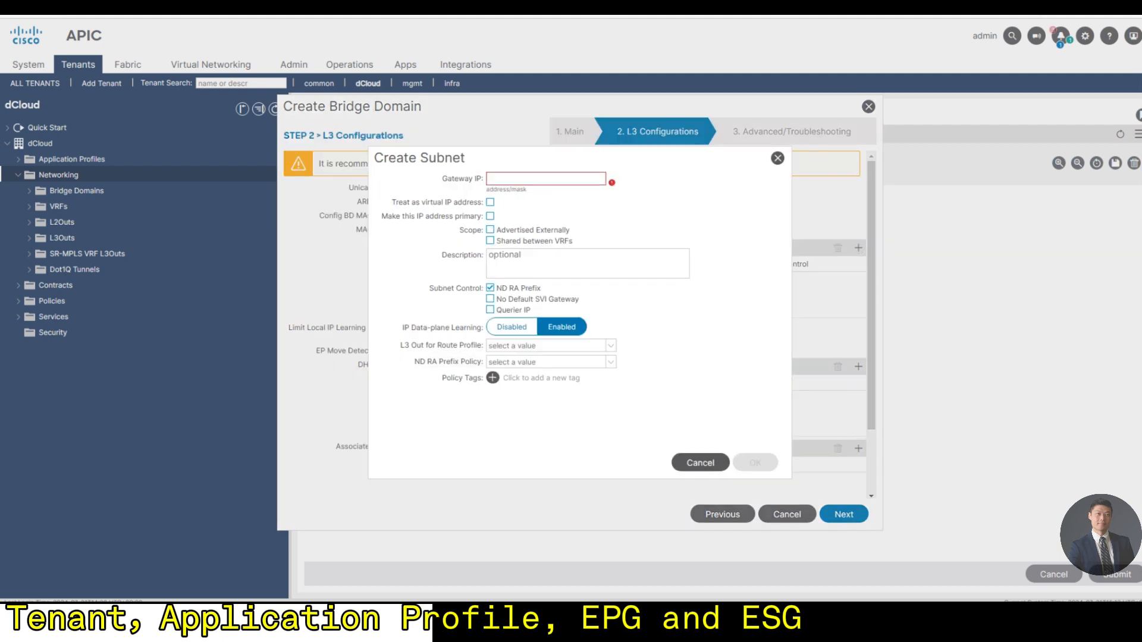
text(192.168.21.0)
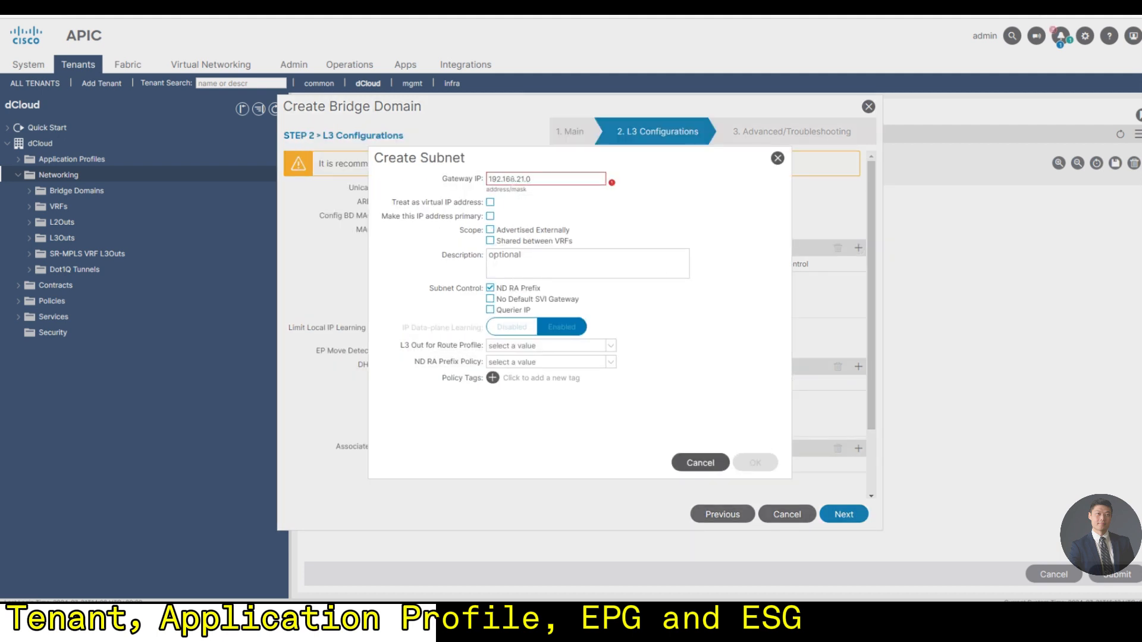
text(/24)
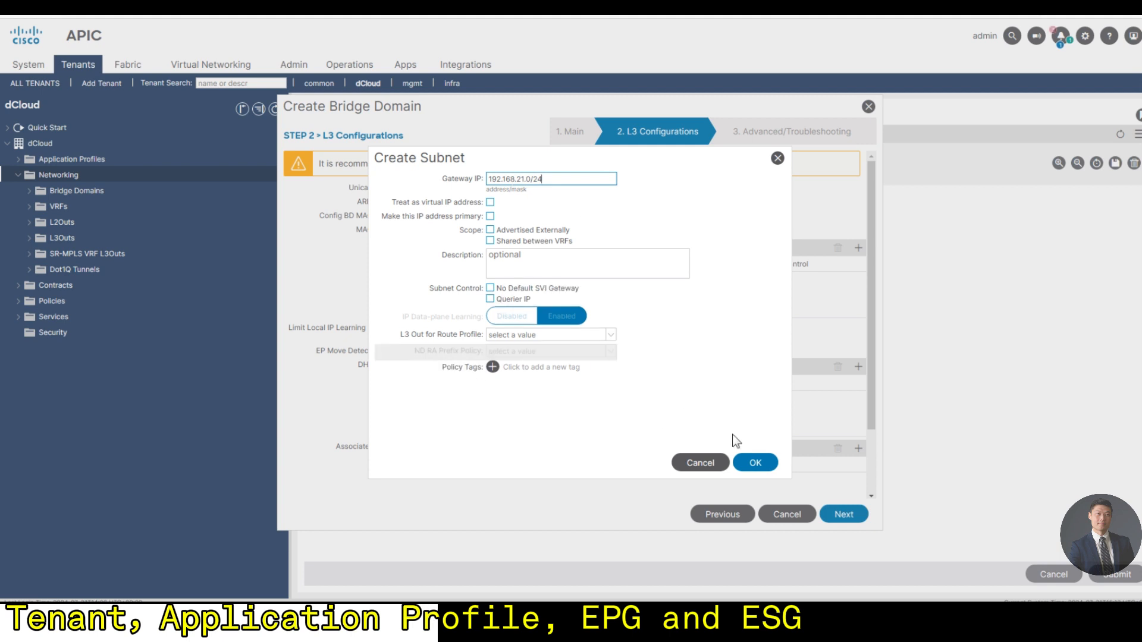
click(756, 463)
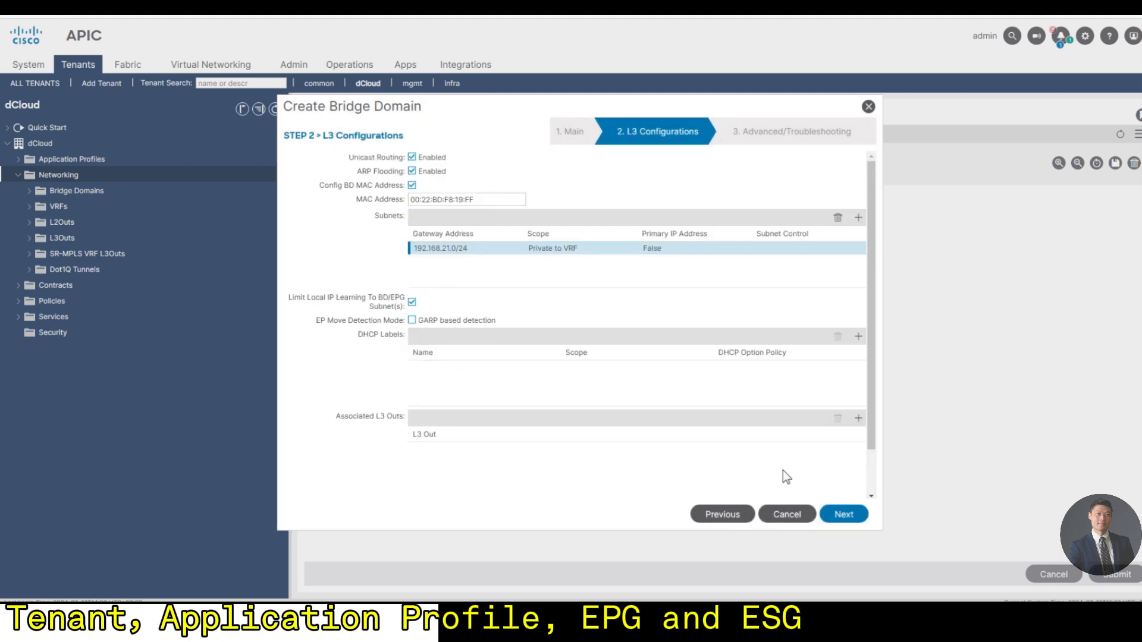
click(840, 514)
click(845, 516)
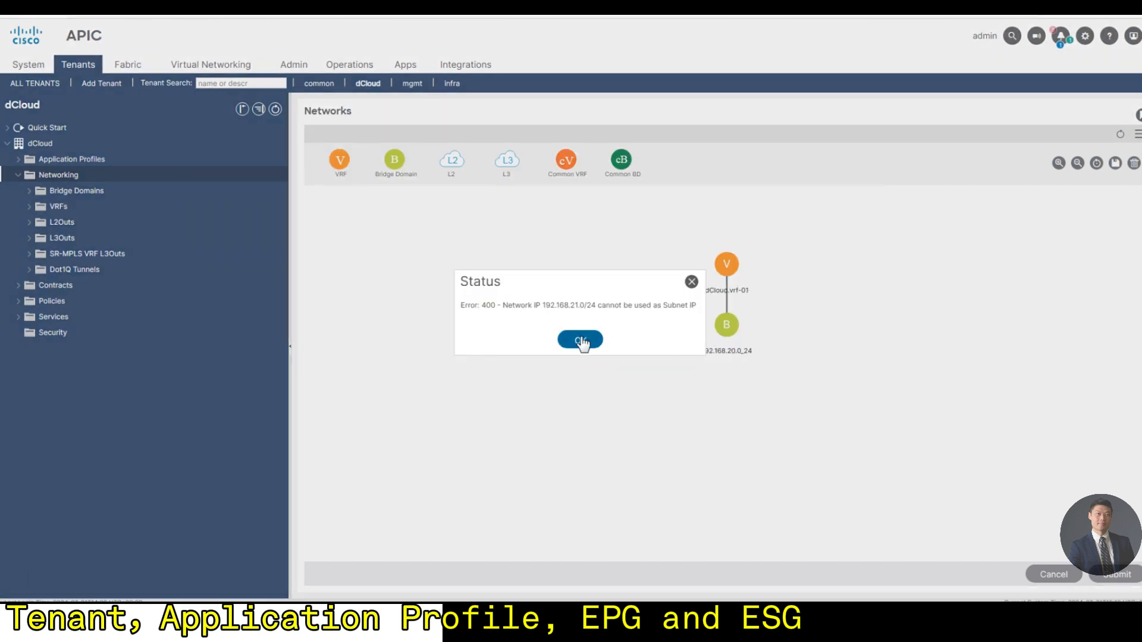
click(580, 340)
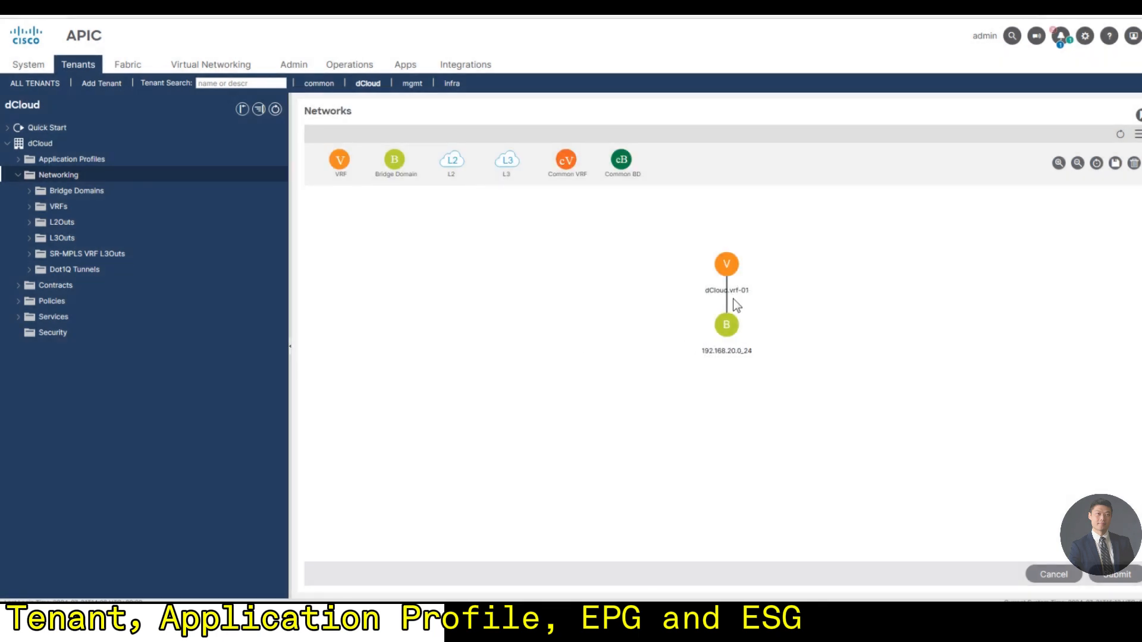
- Start the second bridge domain again on dCloud.vrf-01, name it 192.168.21.0_24, and continue to its L3 configuration
drag(649, 267, 744, 289)
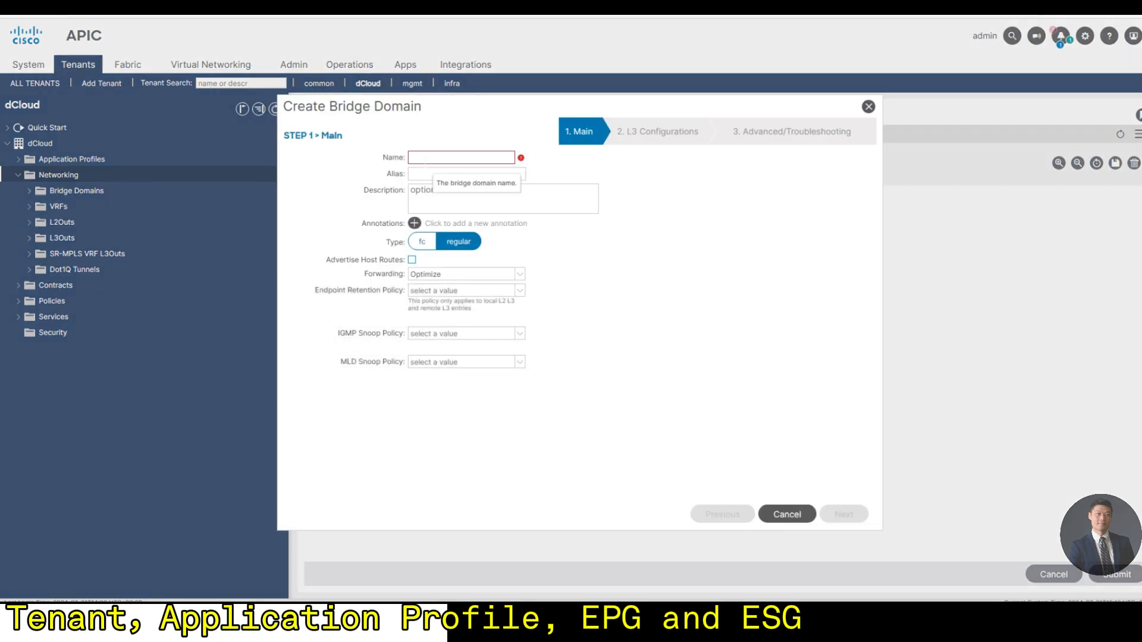
text(192.168.21)
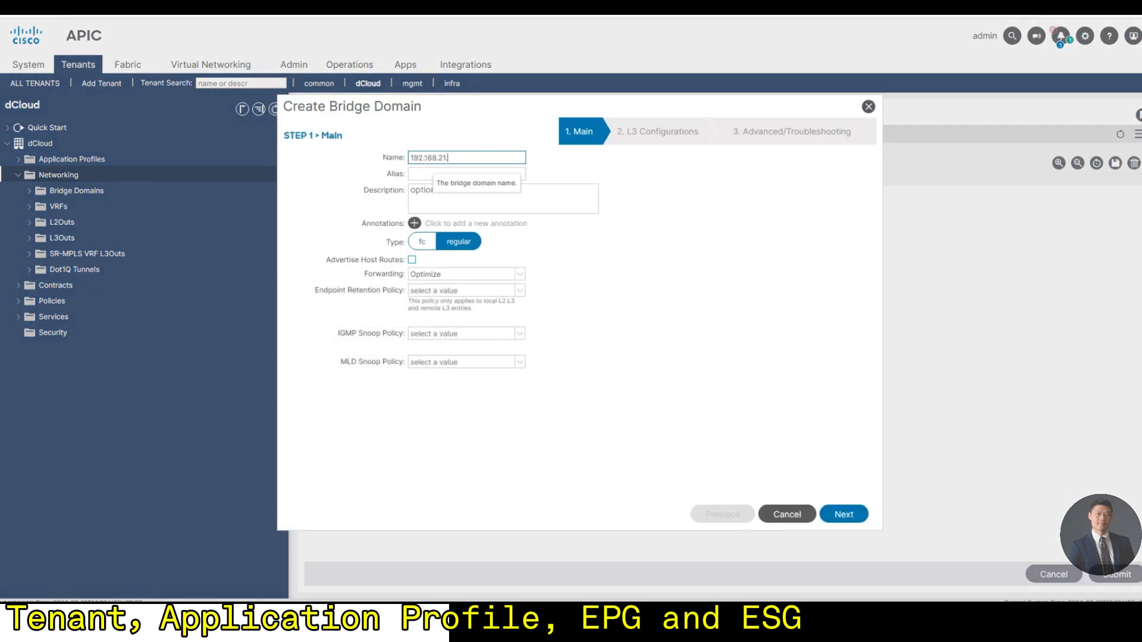
text(.0_24)
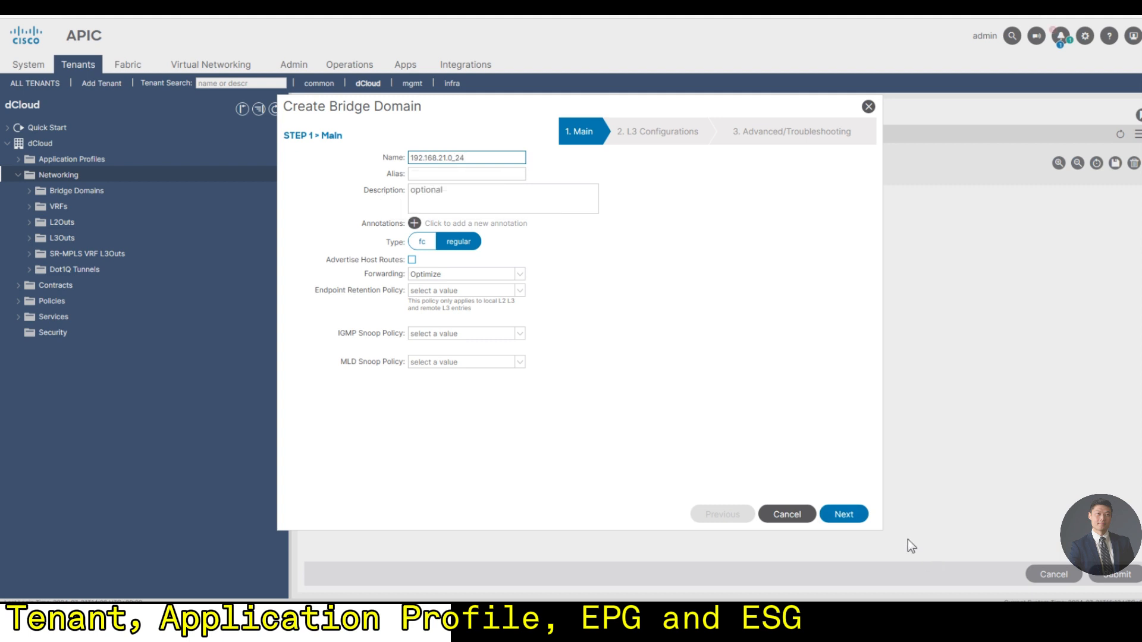
click(845, 515)
- Add a subnet with gateway IP 192.168.21.1/24, keep the default advanced settings, and submit the second bridge domain
click(858, 248)
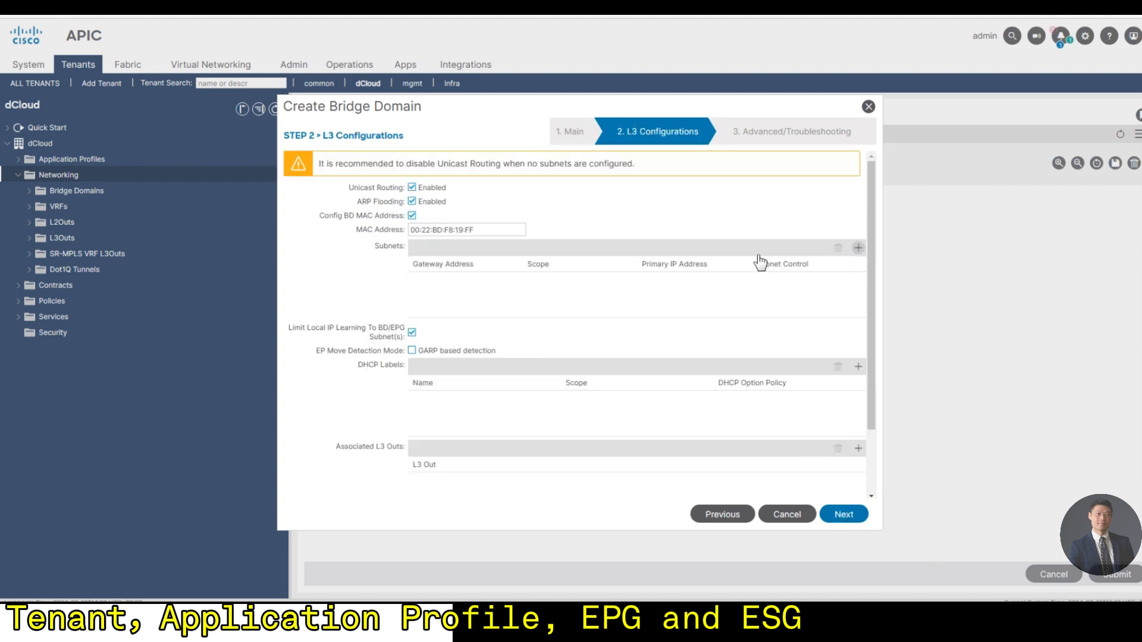
click(537, 179)
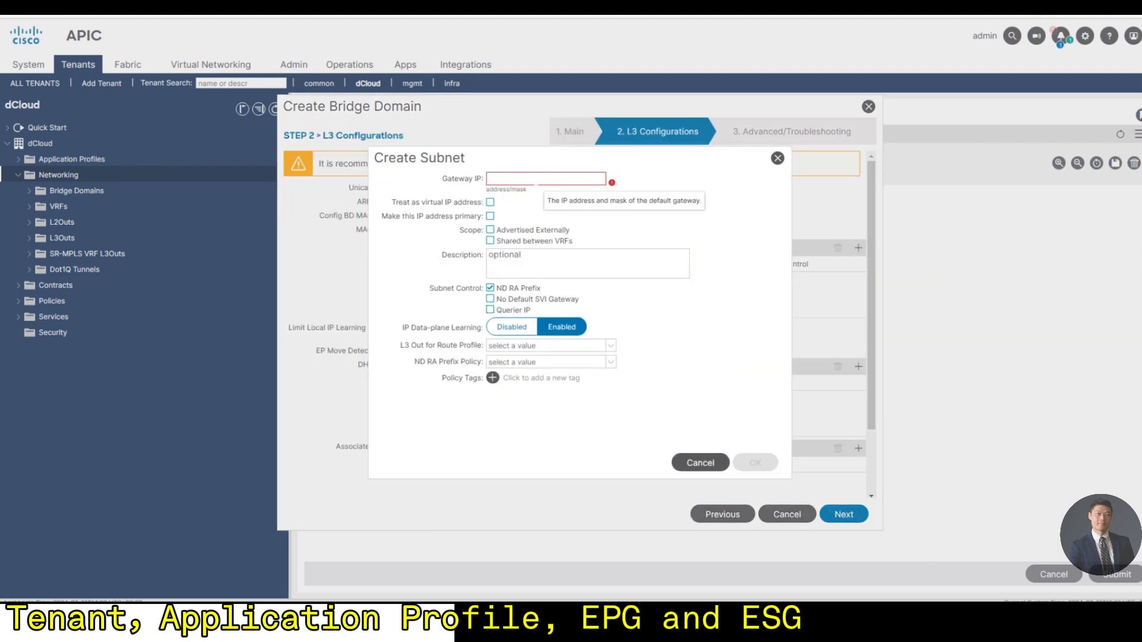
text(192.168.21.)
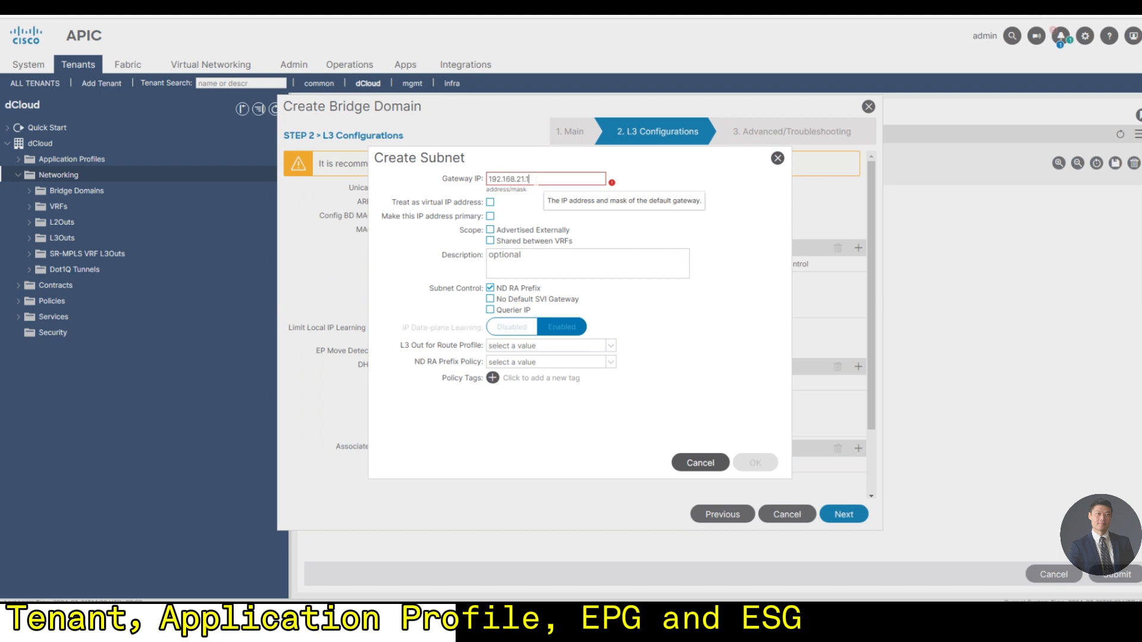
text(1/24)
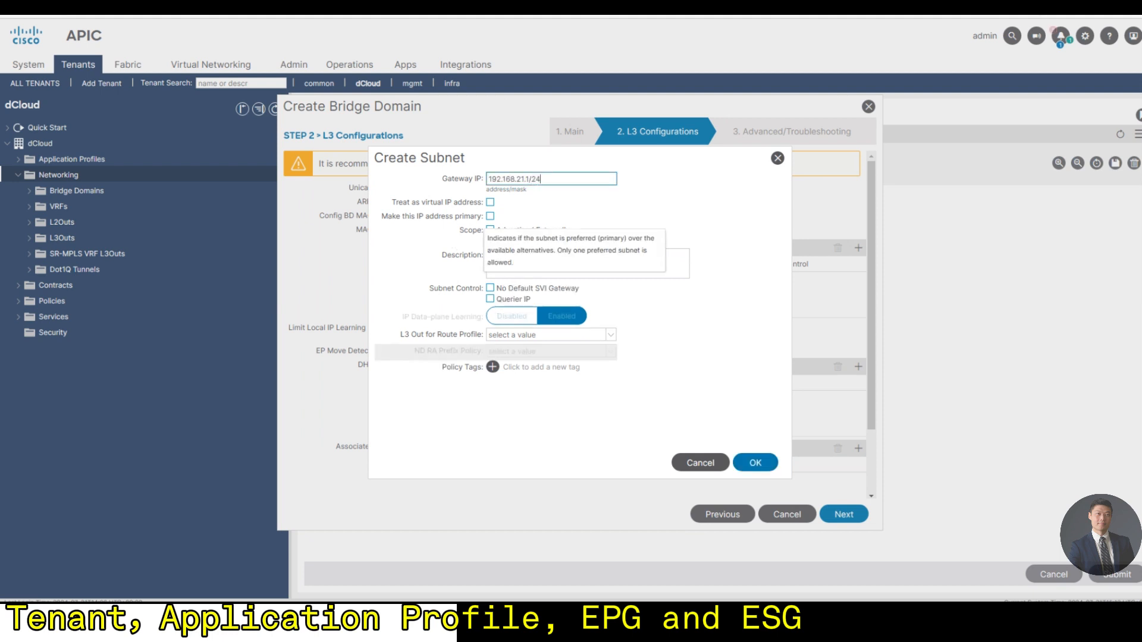
click(757, 463)
click(843, 514)
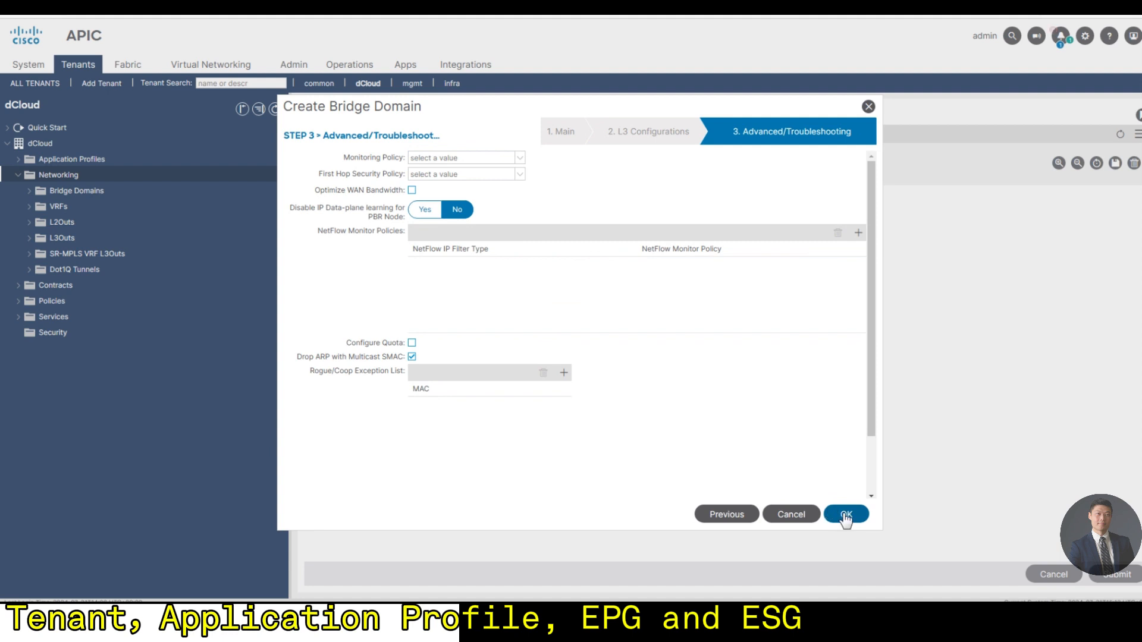
click(844, 514)
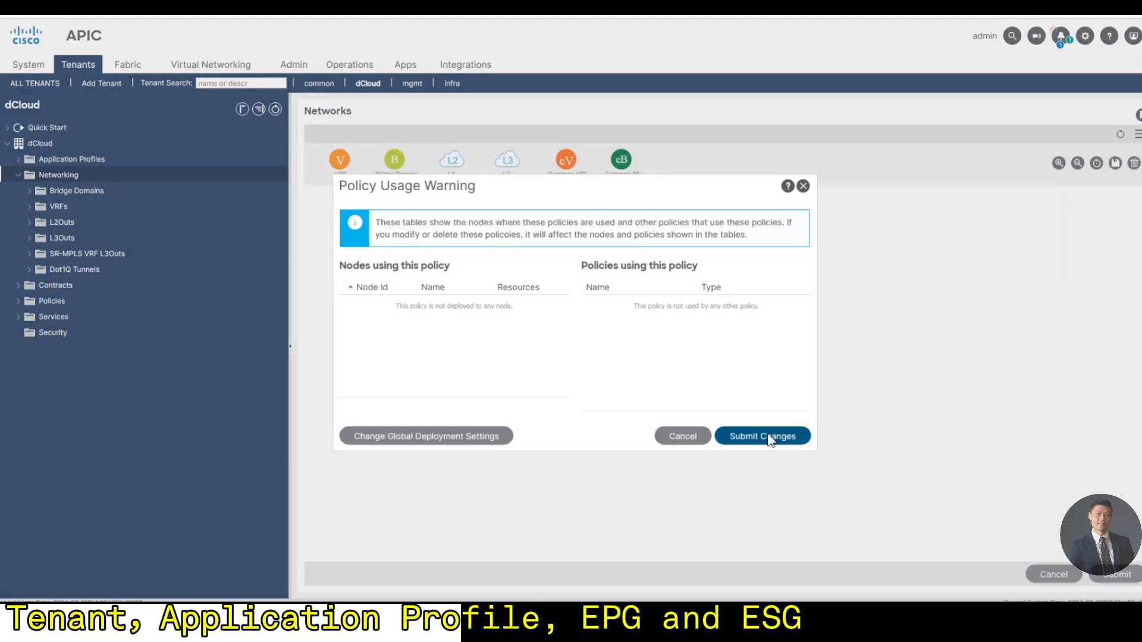
click(769, 439)
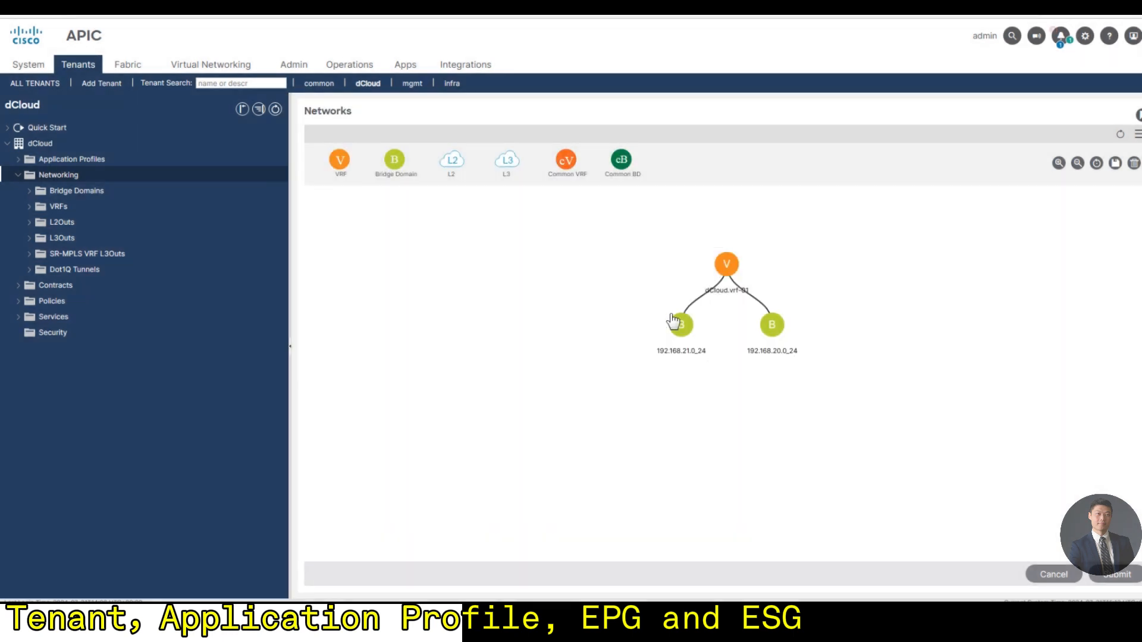
- Start a third bridge domain attached to dCloud.vrf-01, named 192.168.22.0_24, and continue to its L3 configuration
drag(414, 167, 767, 277)
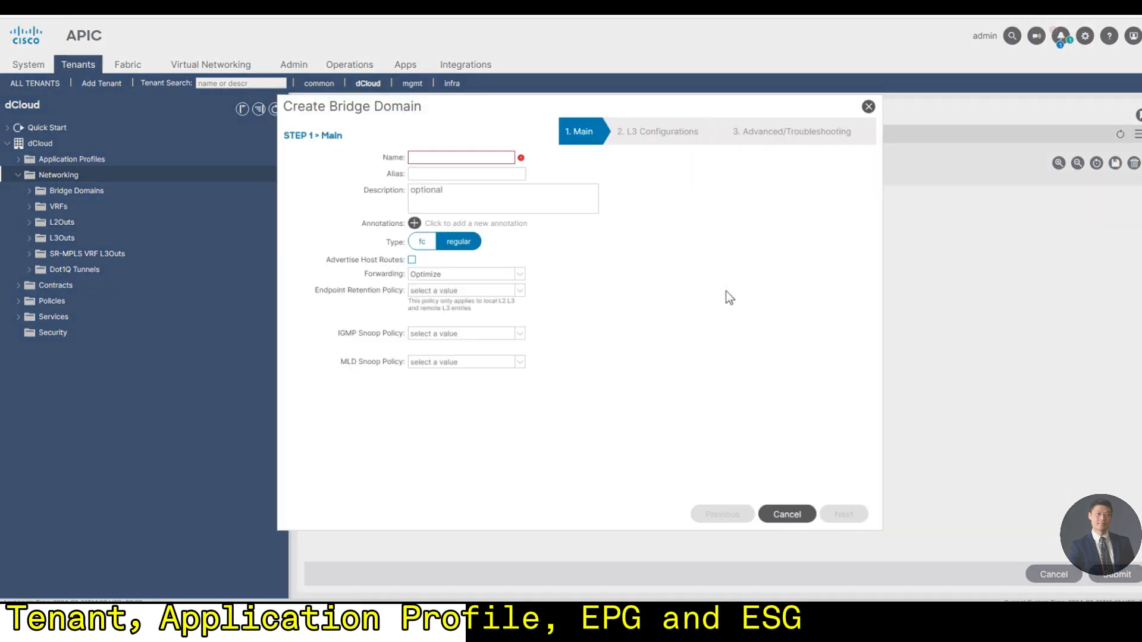
click(478, 158)
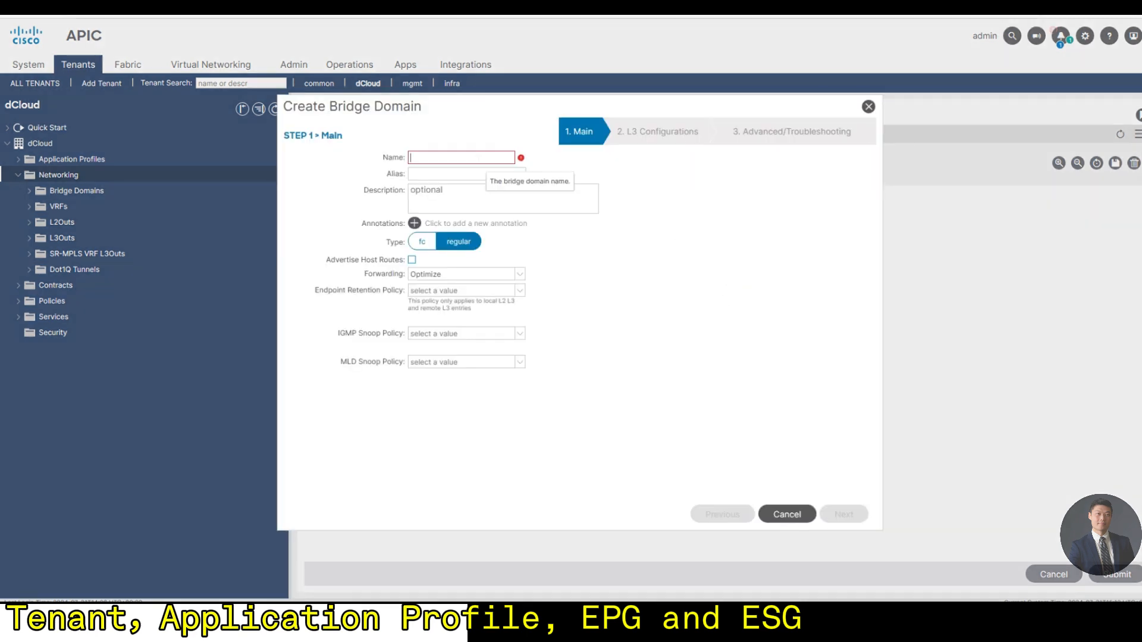
text(192.168.22)
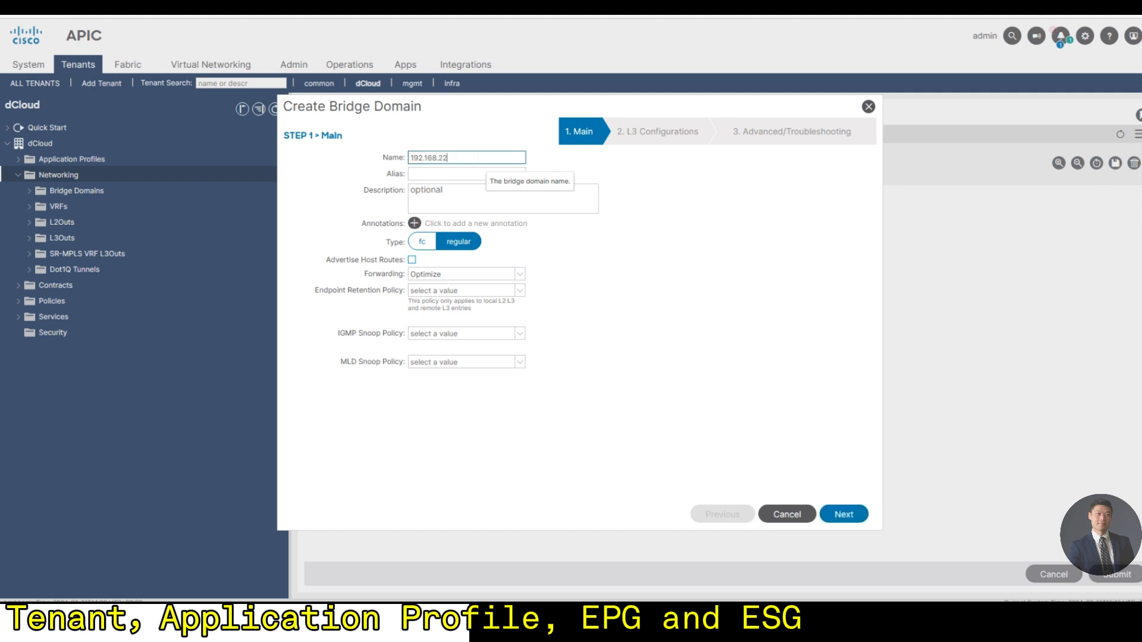
text(.0_24)
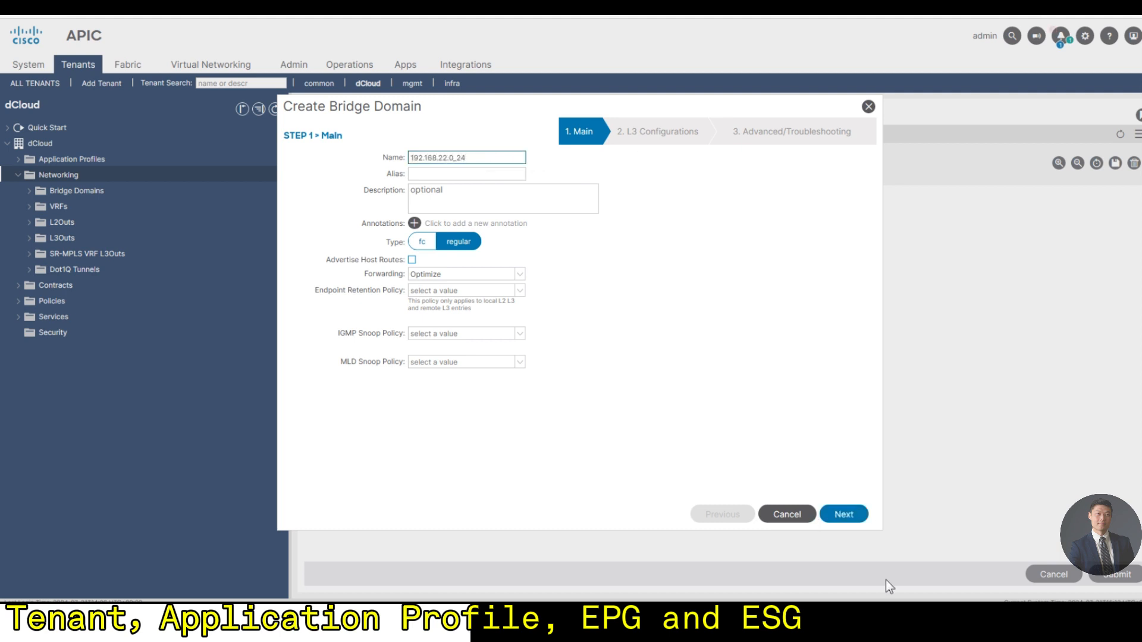
click(844, 514)
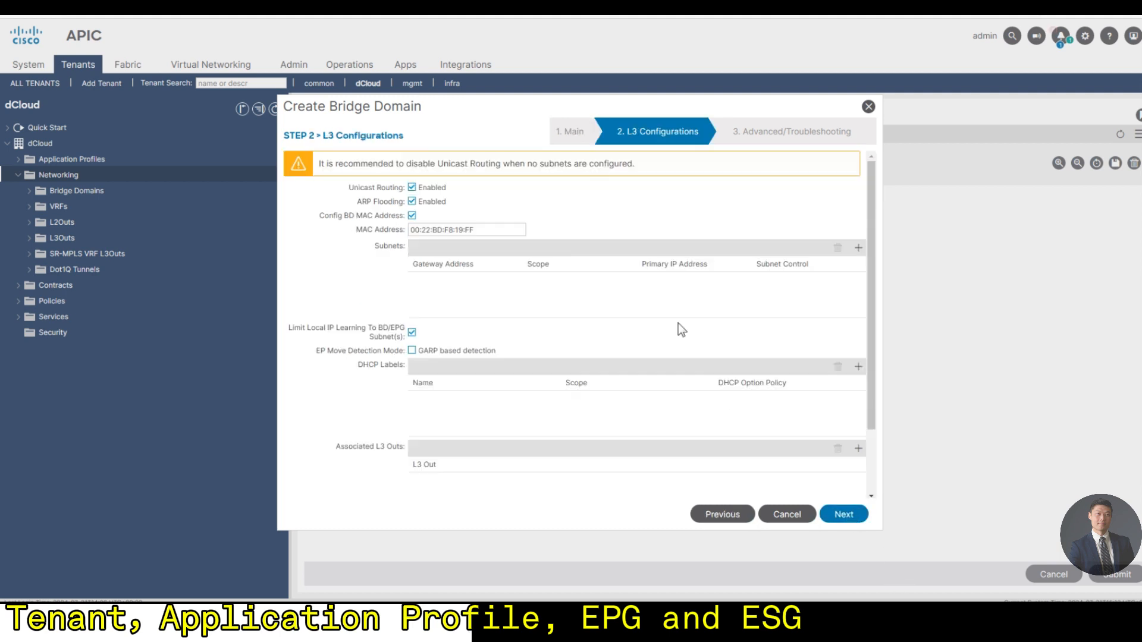
- Add a subnet with gateway IP 192.168.22.1/24 and finish the third bridge domain with default advanced settings
click(858, 248)
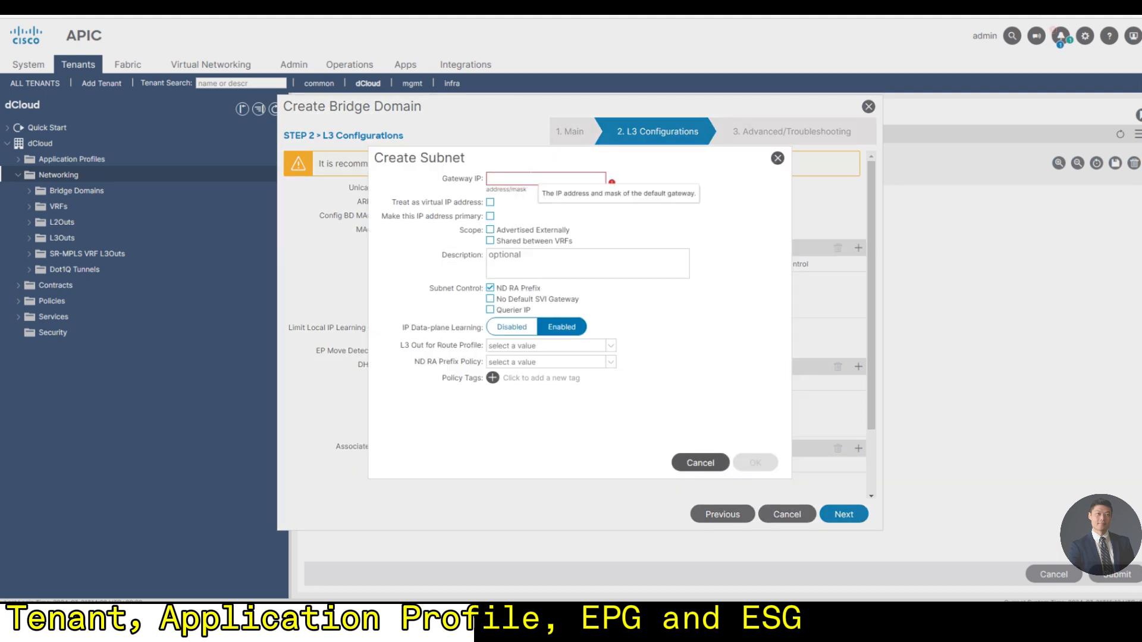
text(192.168)
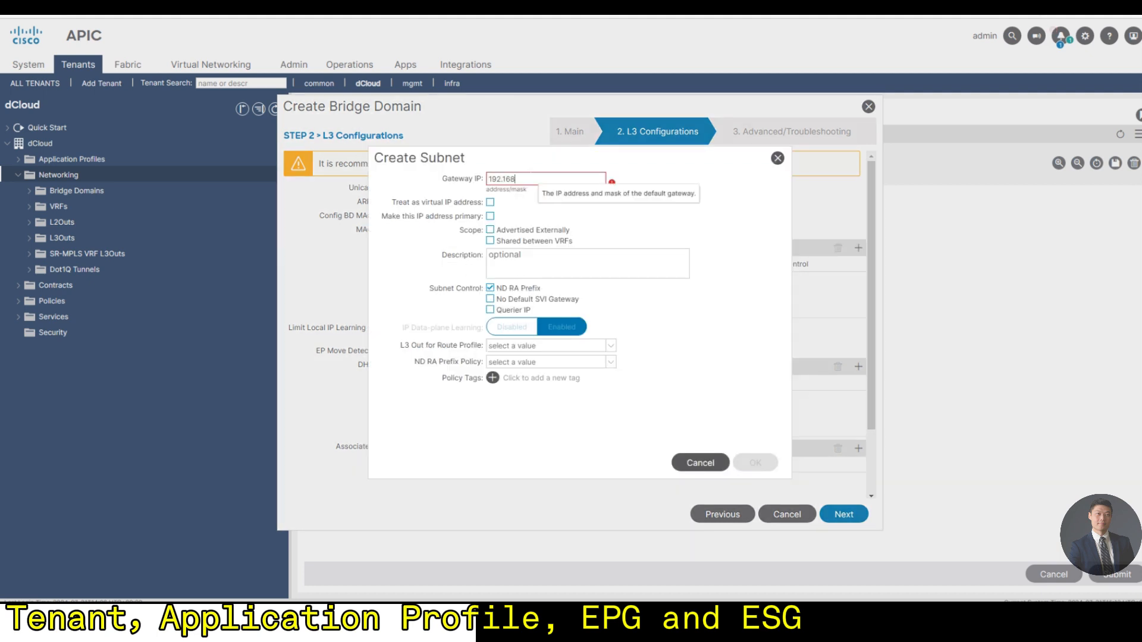
text(.22.1/24)
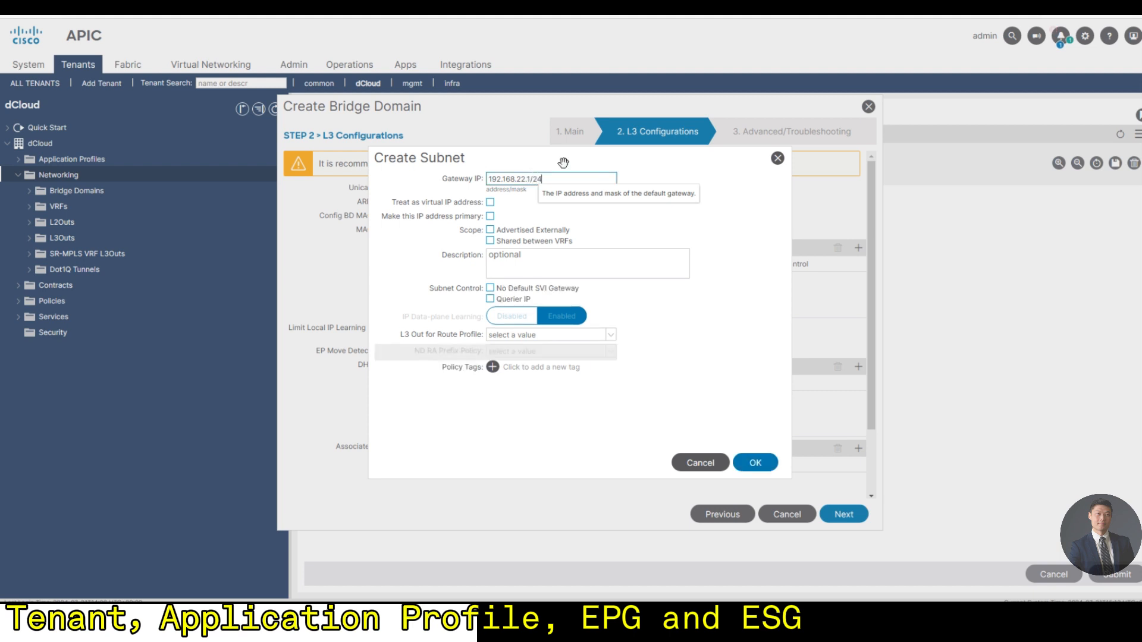
click(755, 463)
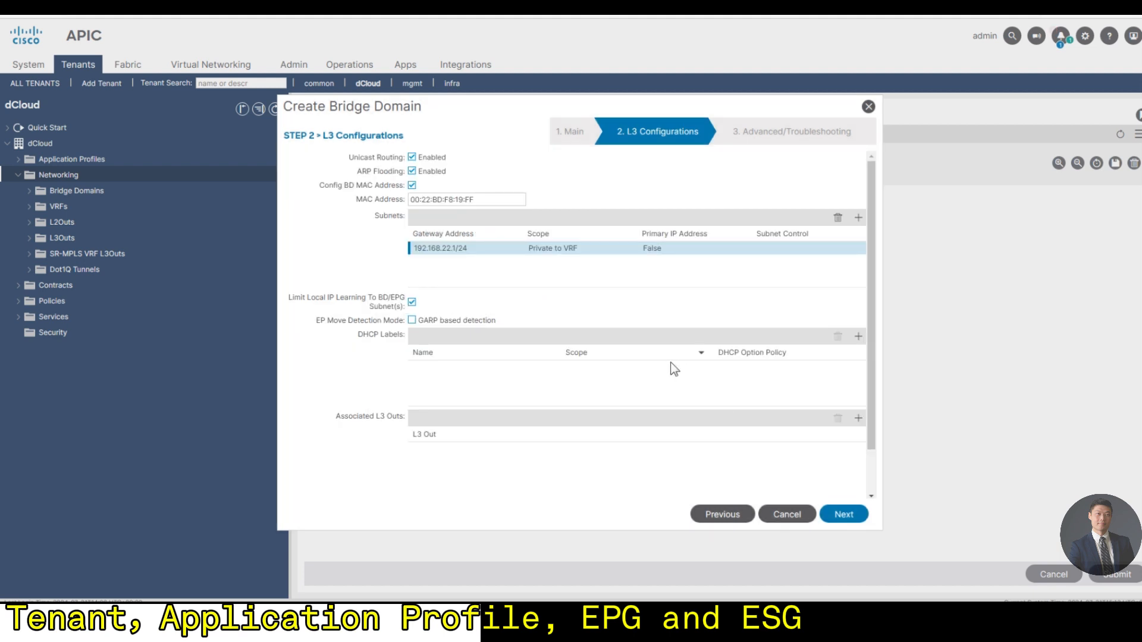
click(841, 518)
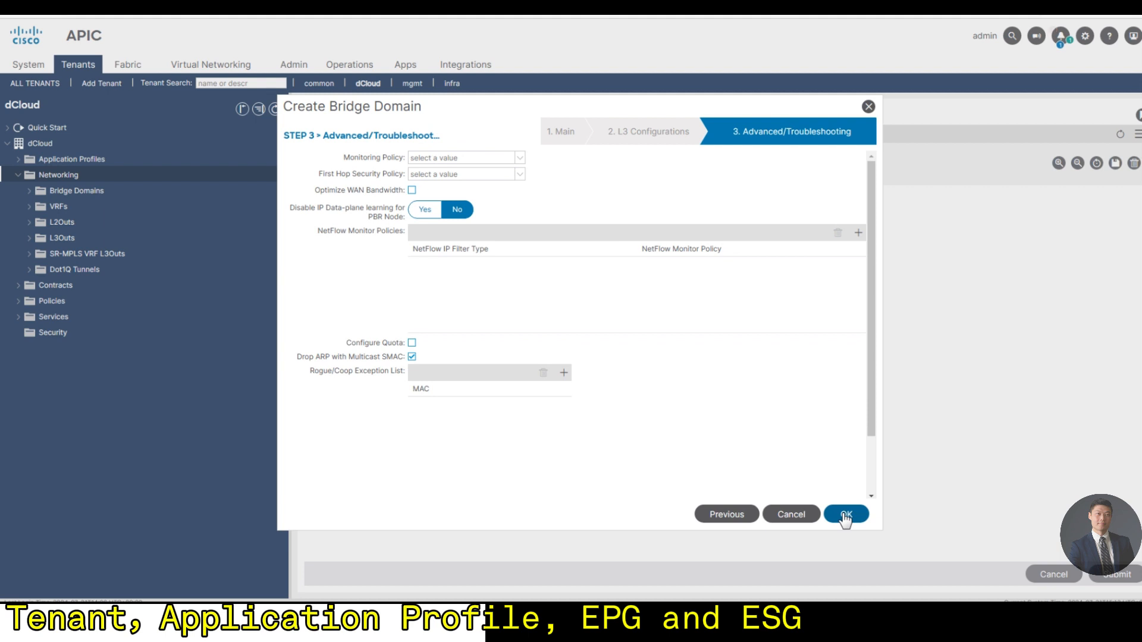
click(845, 516)
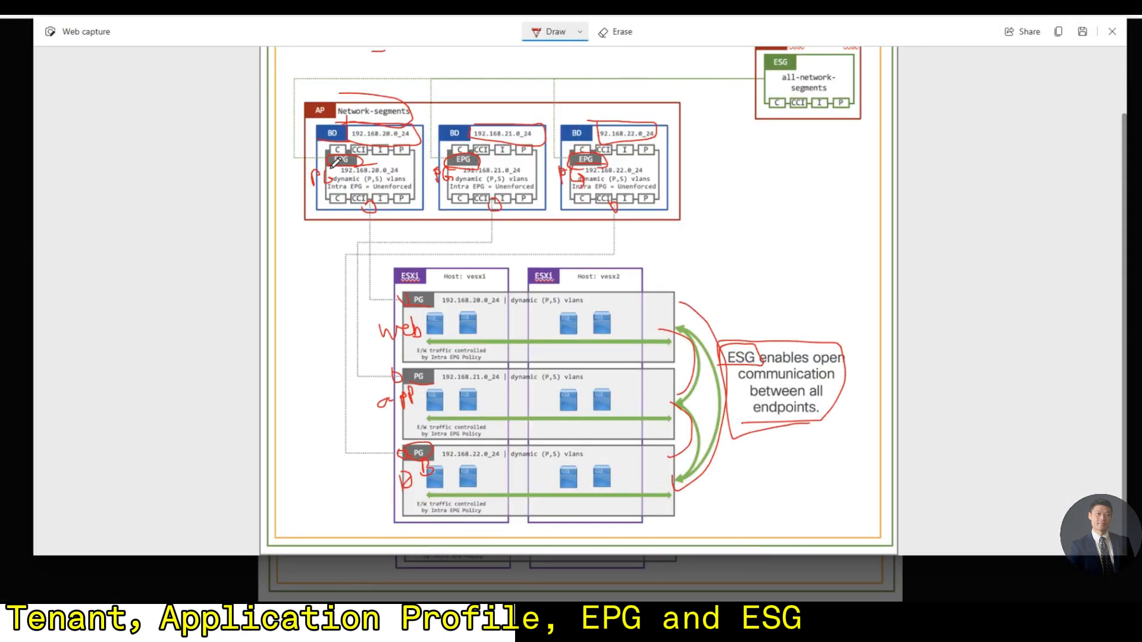
- In the Web capture diagram, mark the three EPGs under Network-segments and the ESG note with pen strokes
drag(308, 160, 325, 160)
drag(427, 161, 442, 163)
drag(554, 158, 571, 155)
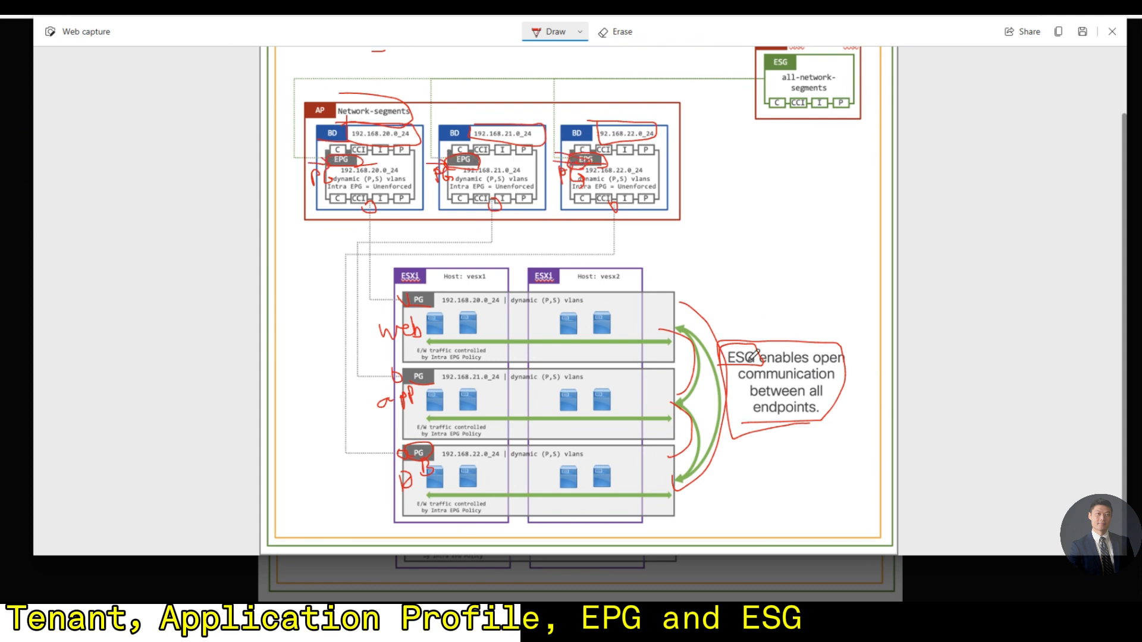
mouse_move(770, 355)
mouse_down()
mouse_move(712, 338)
mouse_move(754, 353)
mouse_up()
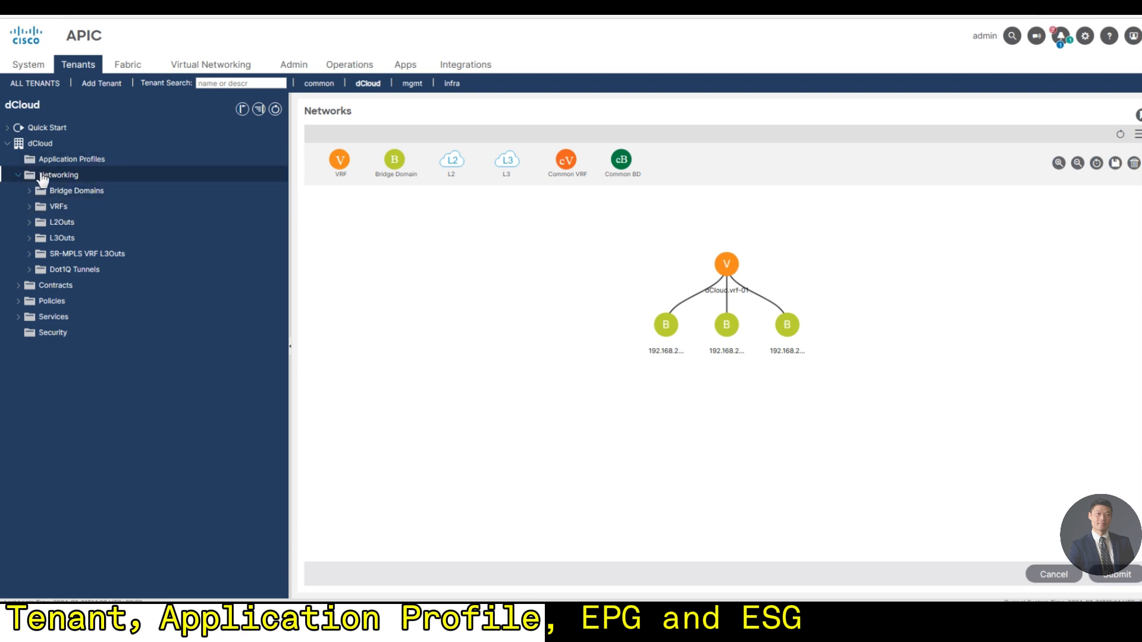
- Back in APIC, create an application profile named network-segments in the dCloud tenant and refresh the tenant tree
click(96, 166)
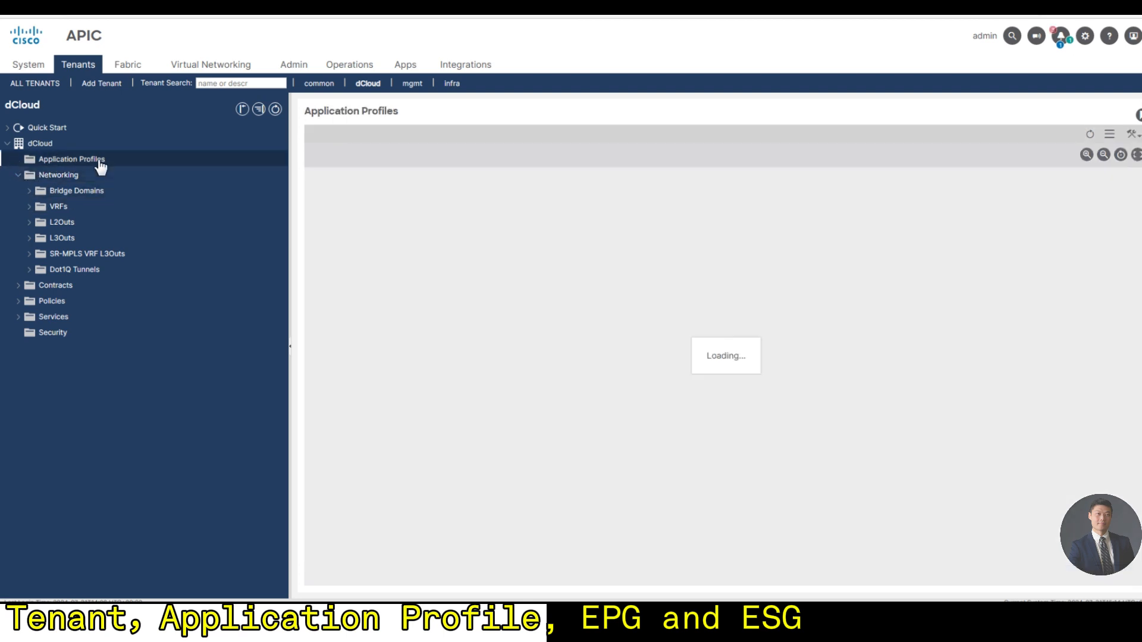
right_click(100, 167)
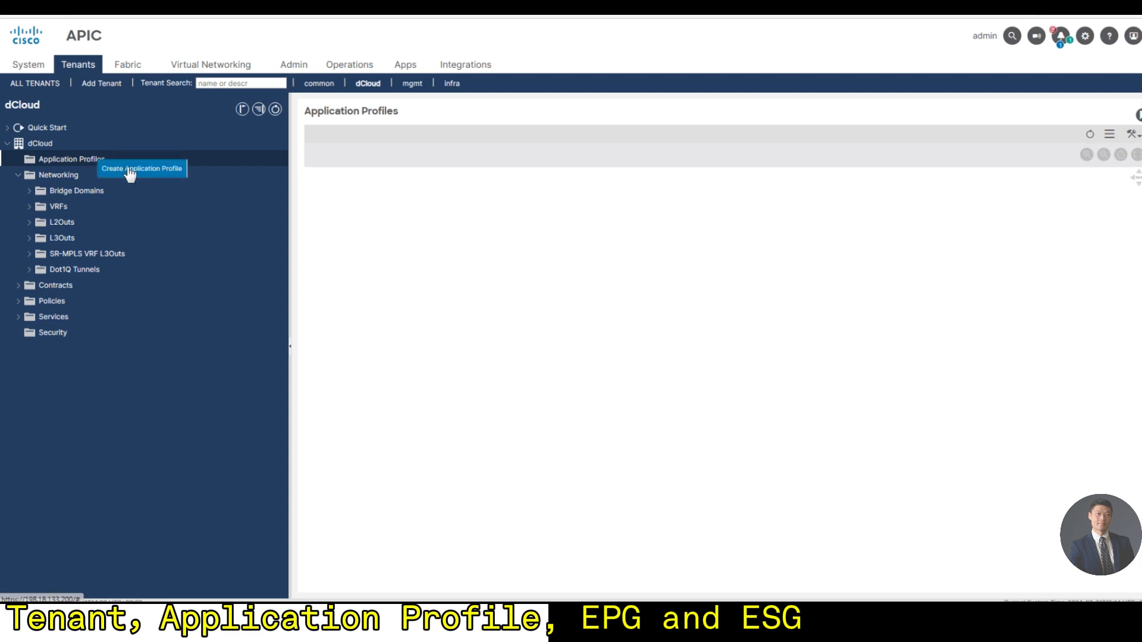
click(127, 174)
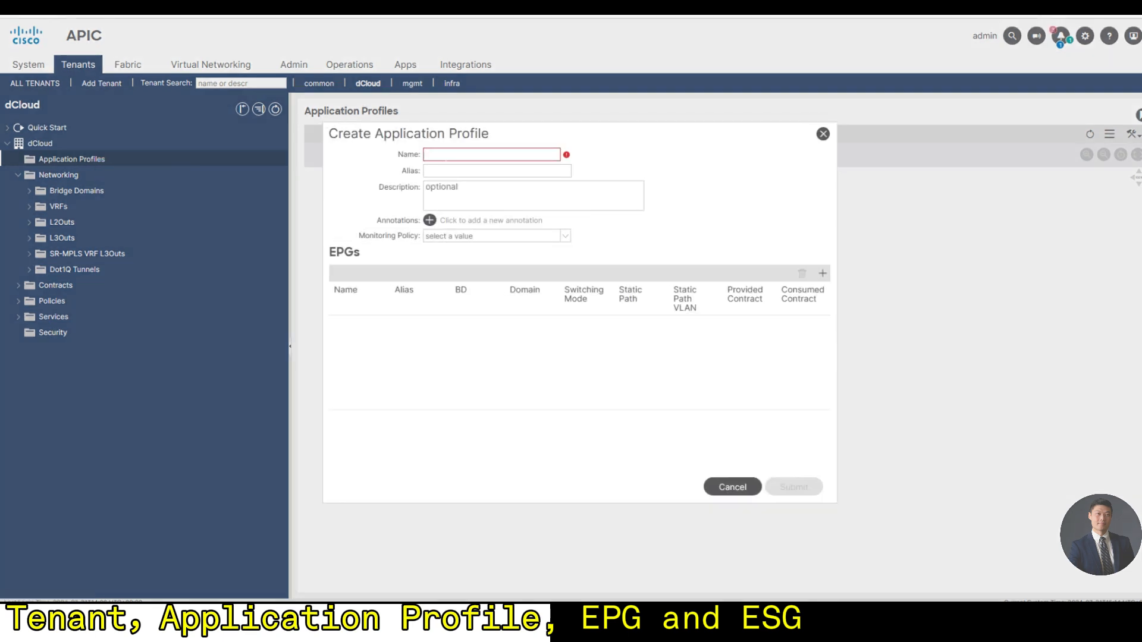
text(network)
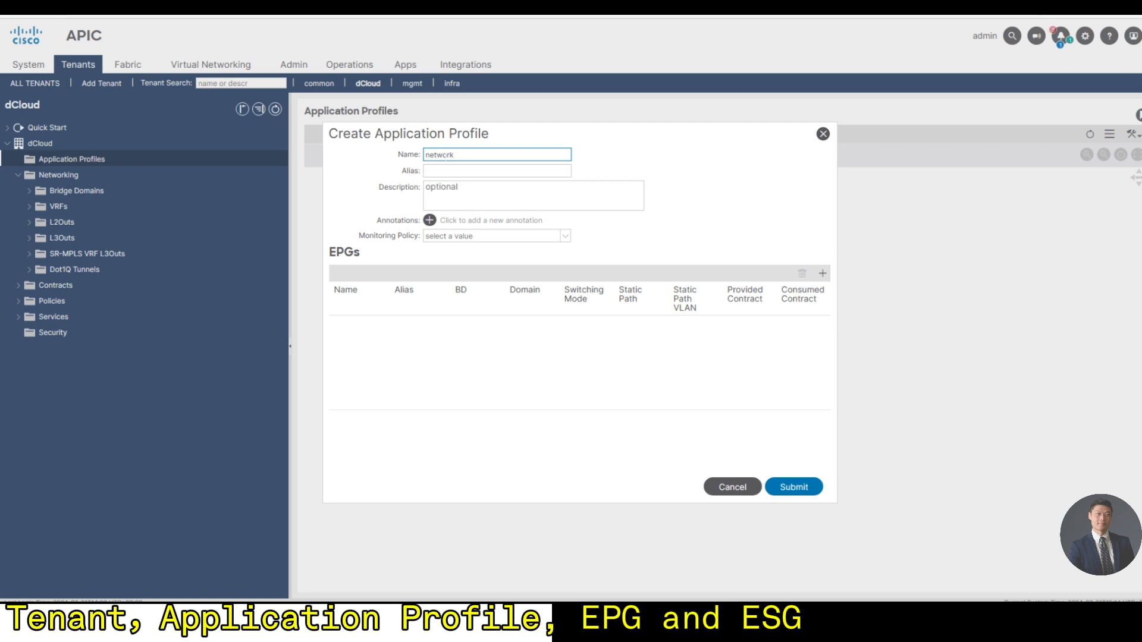
text(-segments)
click(793, 483)
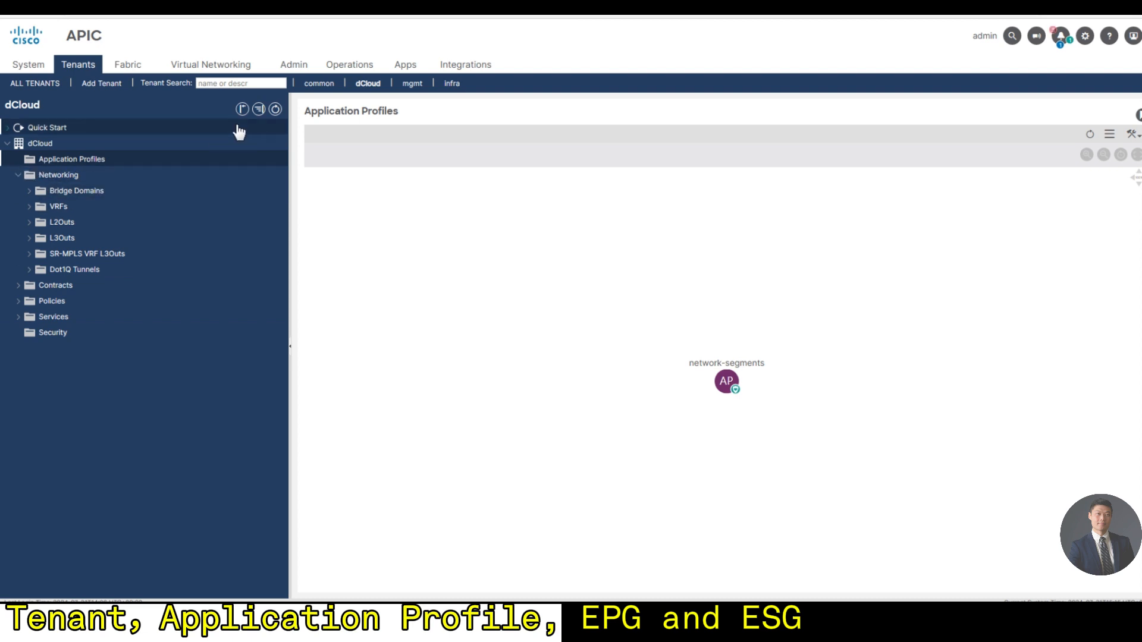
click(275, 109)
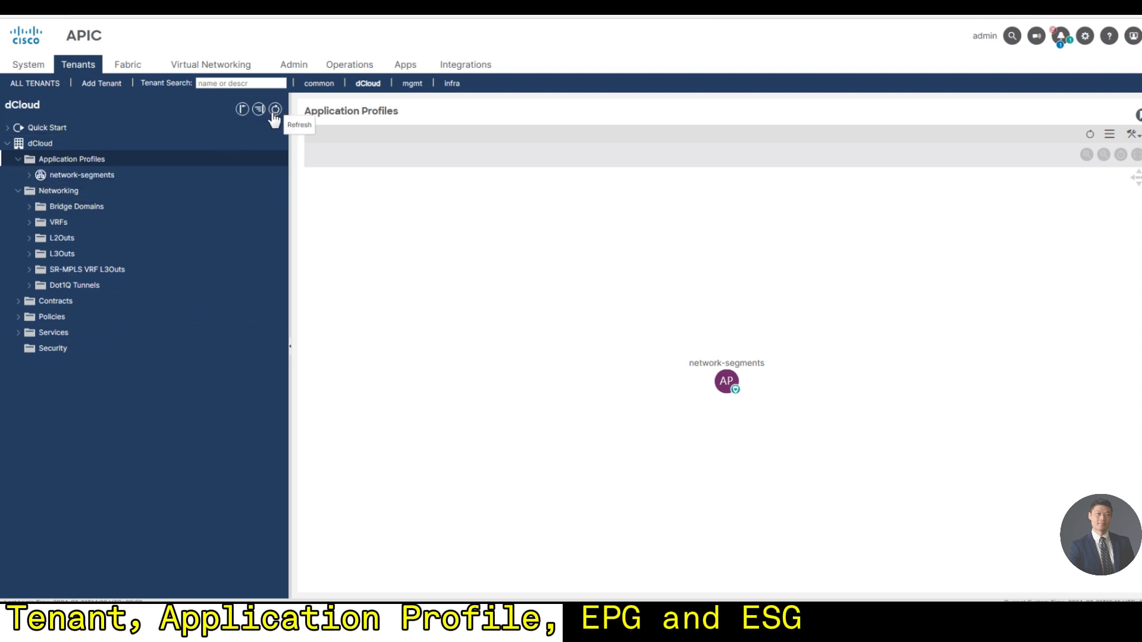
- Create an application EPG named 192.168.20.0_24 in the network-segments profile, linked to bridge domain 192.168.20.0_24
click(28, 175)
click(92, 189)
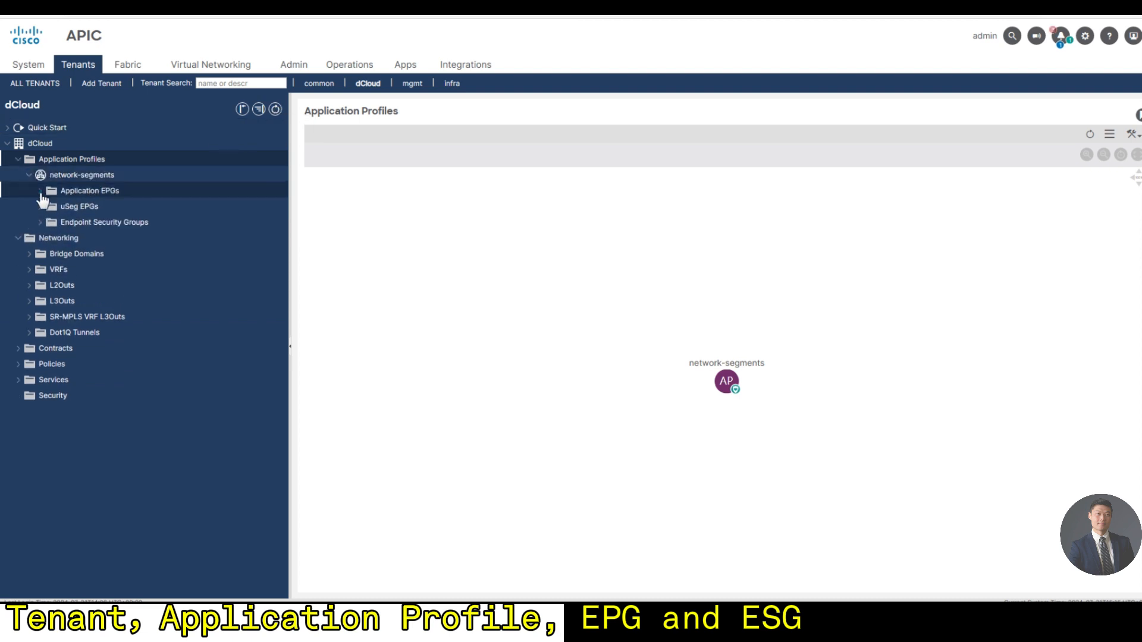
right_click(88, 196)
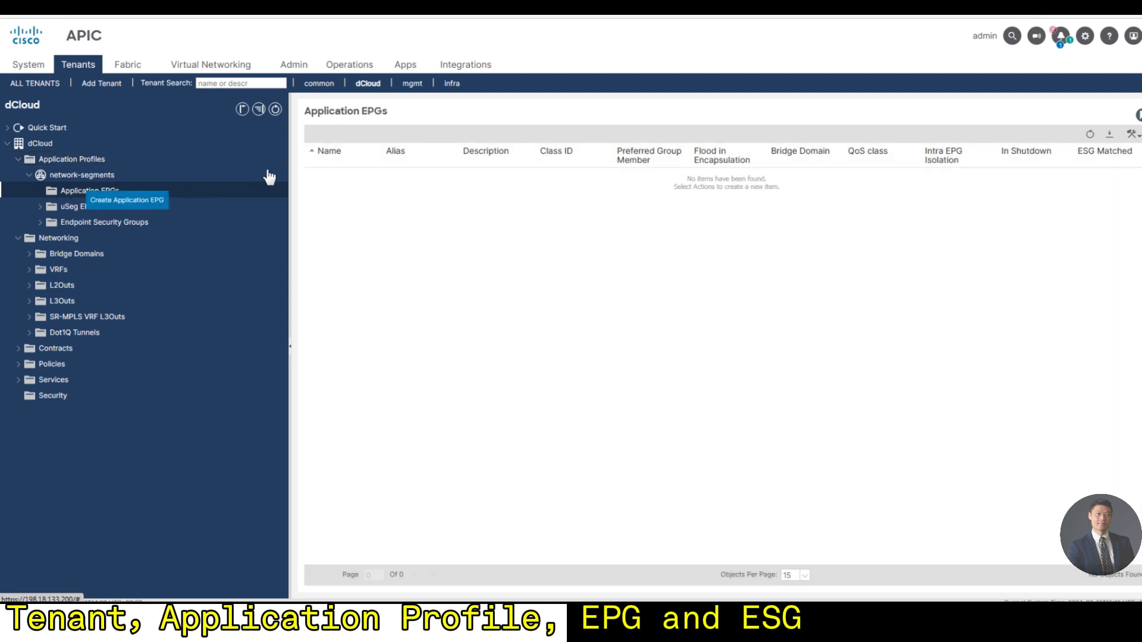
click(127, 200)
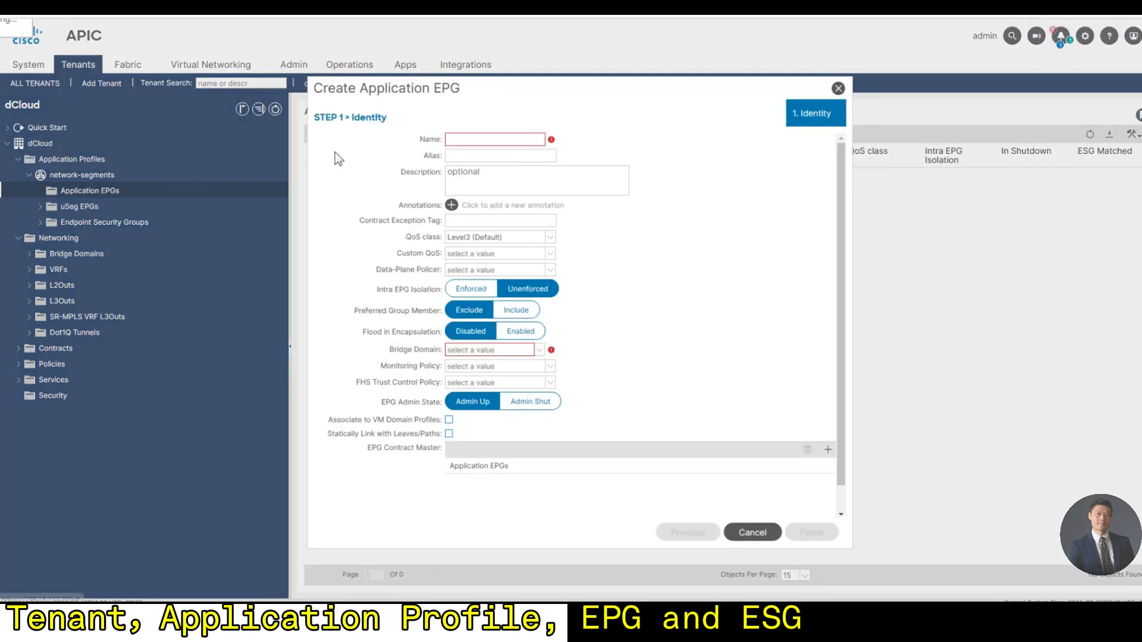
click(483, 136)
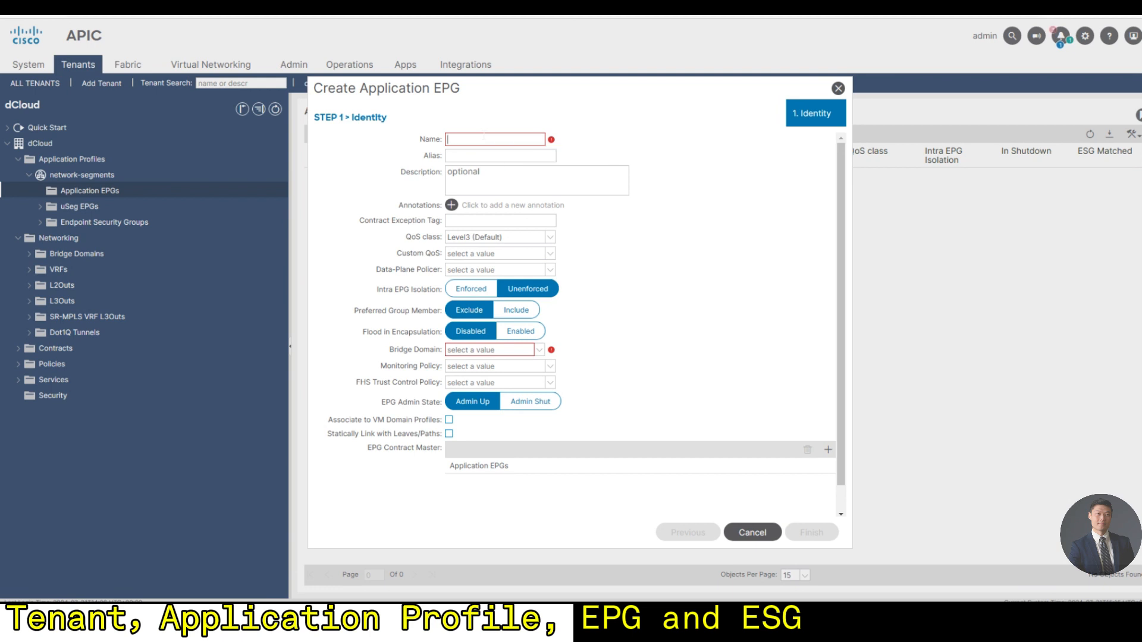
text(192.168.20.0_24)
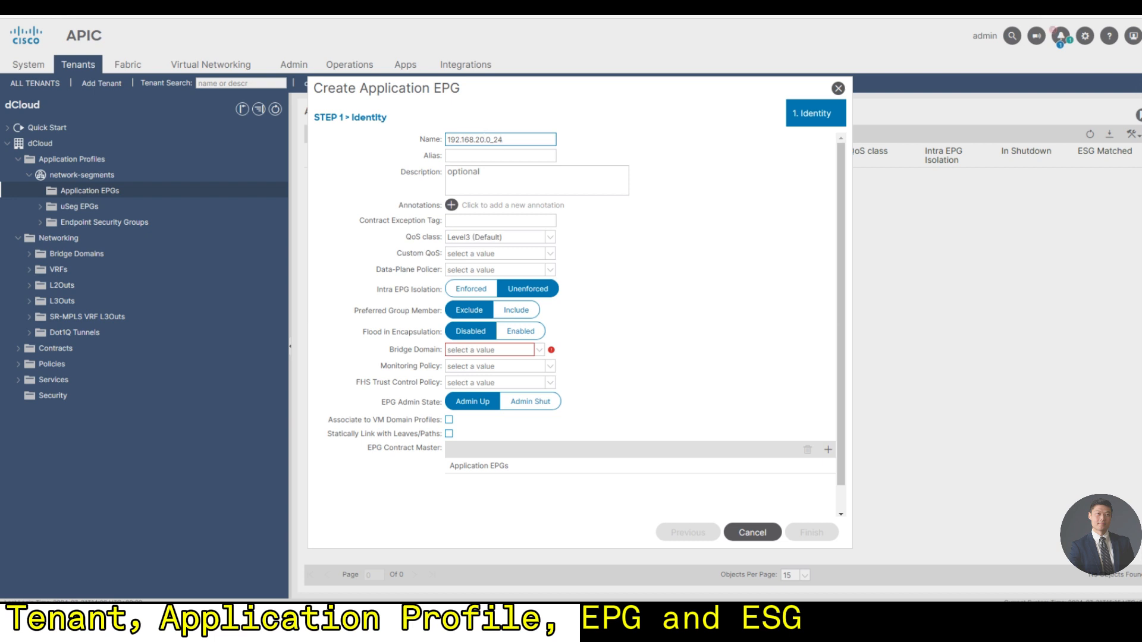
click(540, 350)
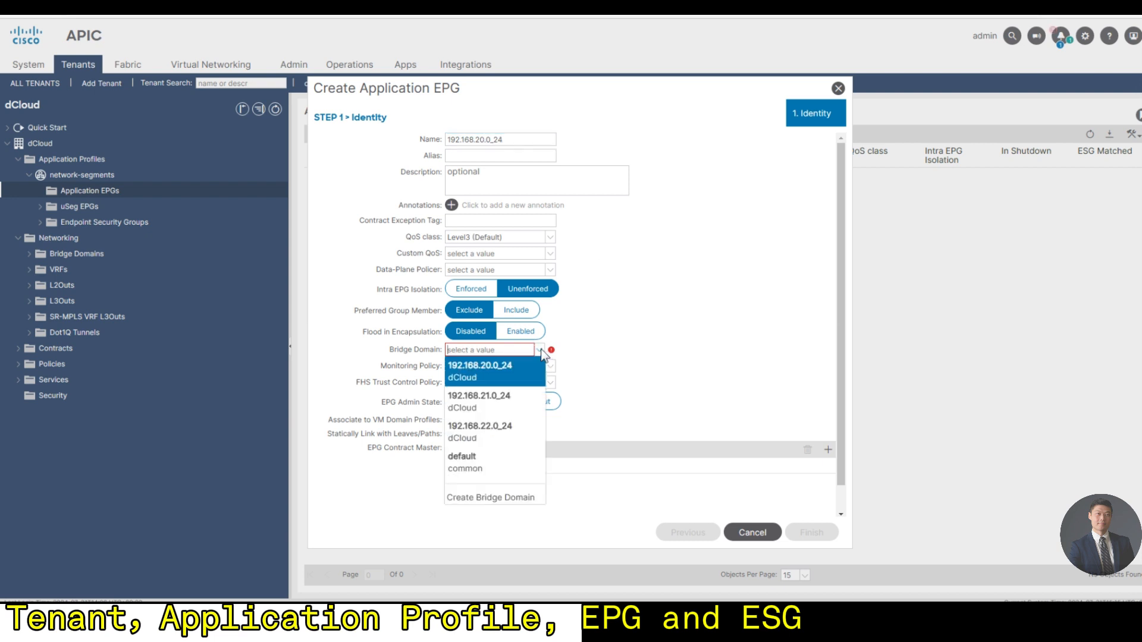
click(516, 377)
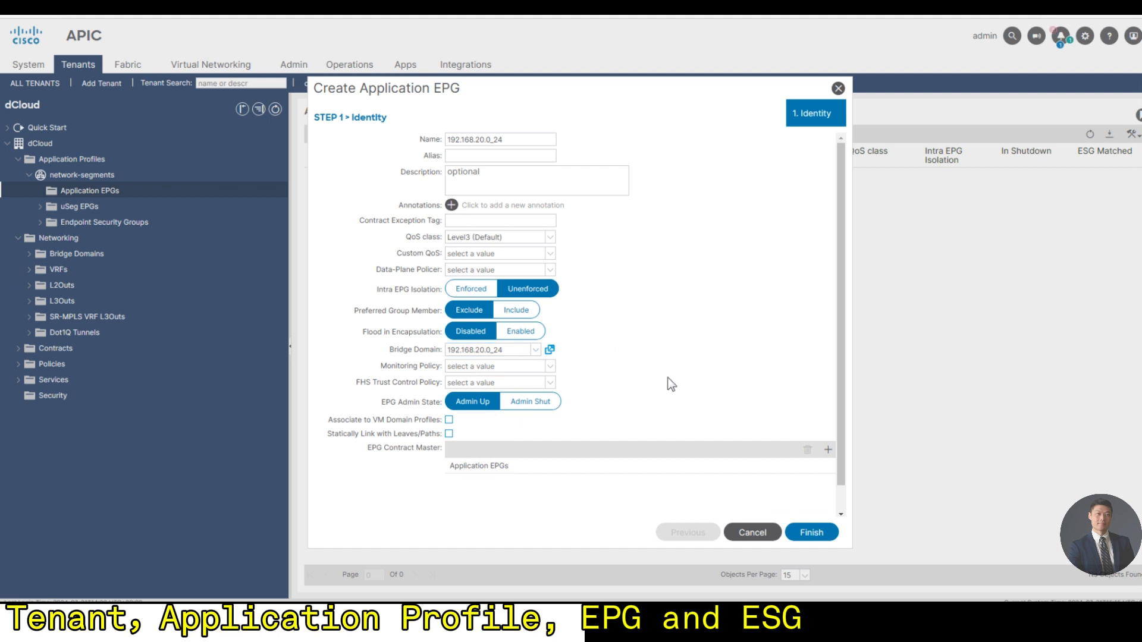
click(812, 532)
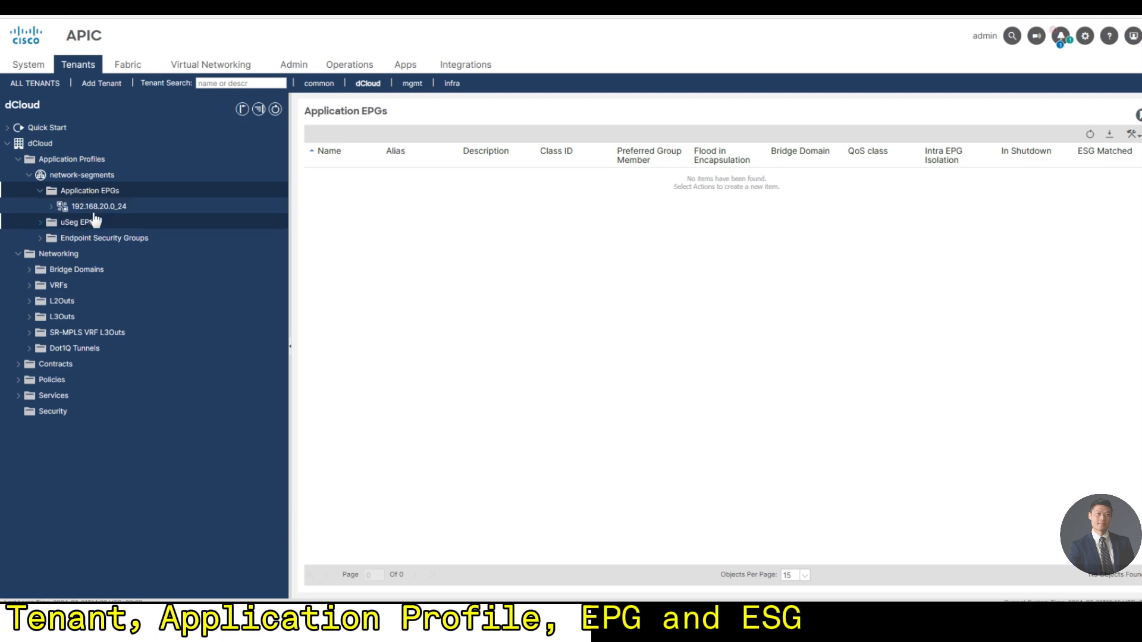
- Associate EPG 192.168.20.0_24 with VMM domain ACI-dvSwitch with micro-segmentation allowed, and check the network-segments topology
click(53, 209)
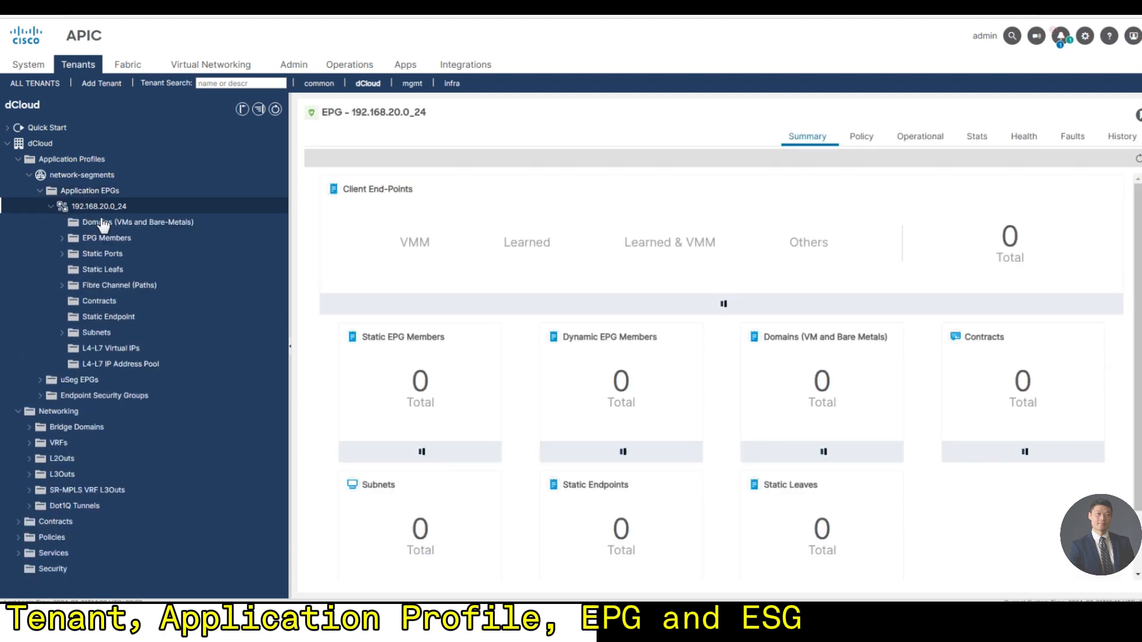
click(122, 227)
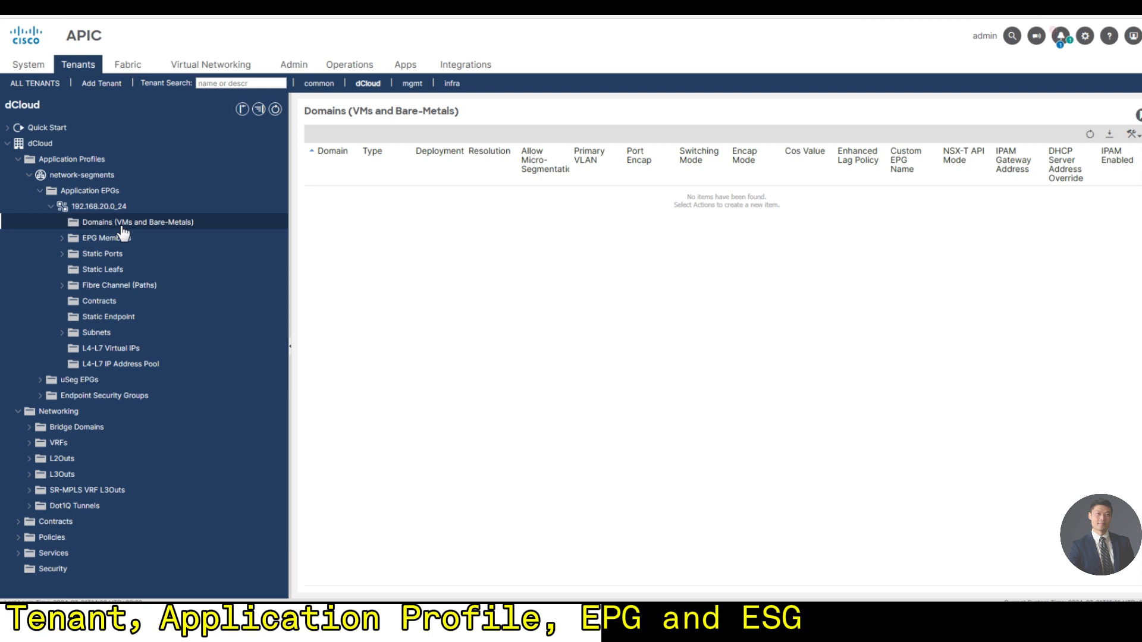
right_click(122, 227)
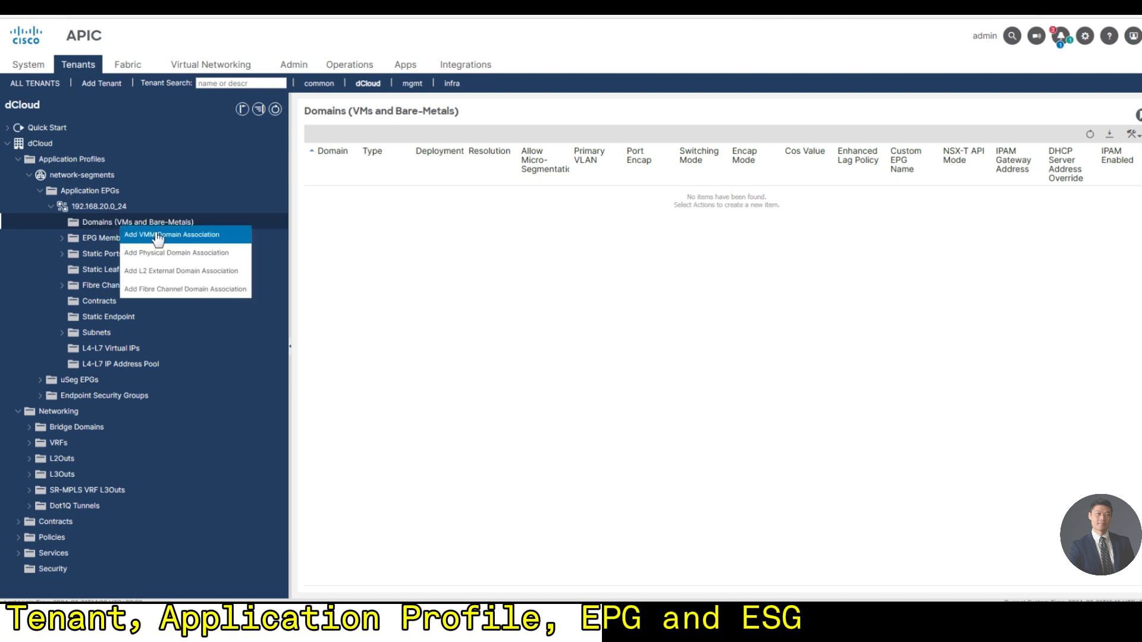
click(191, 235)
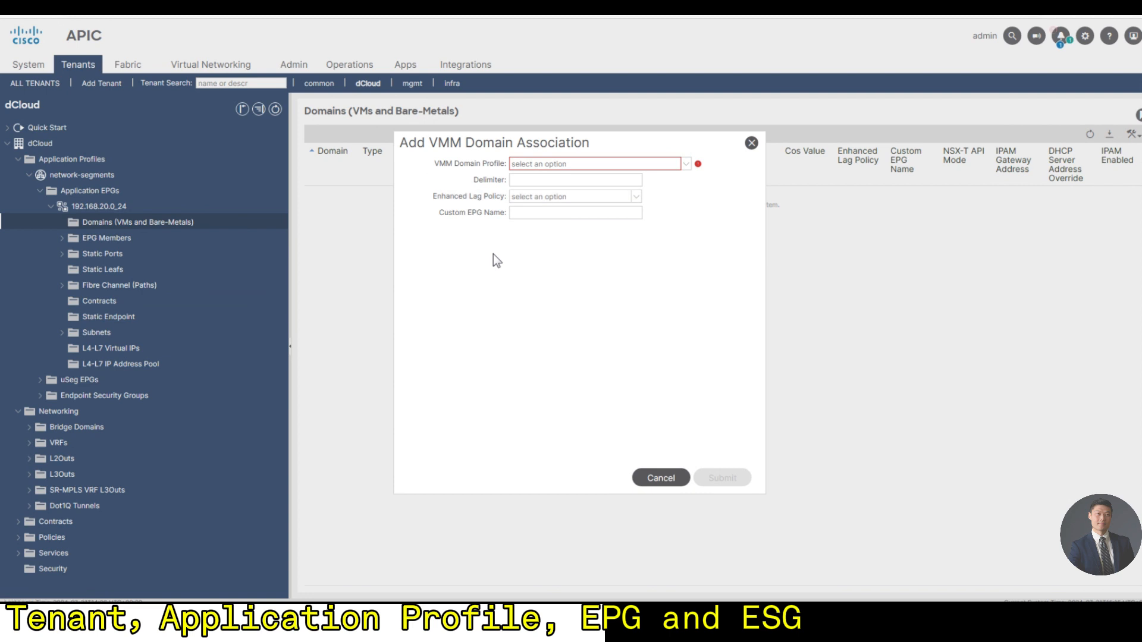
click(554, 164)
click(557, 194)
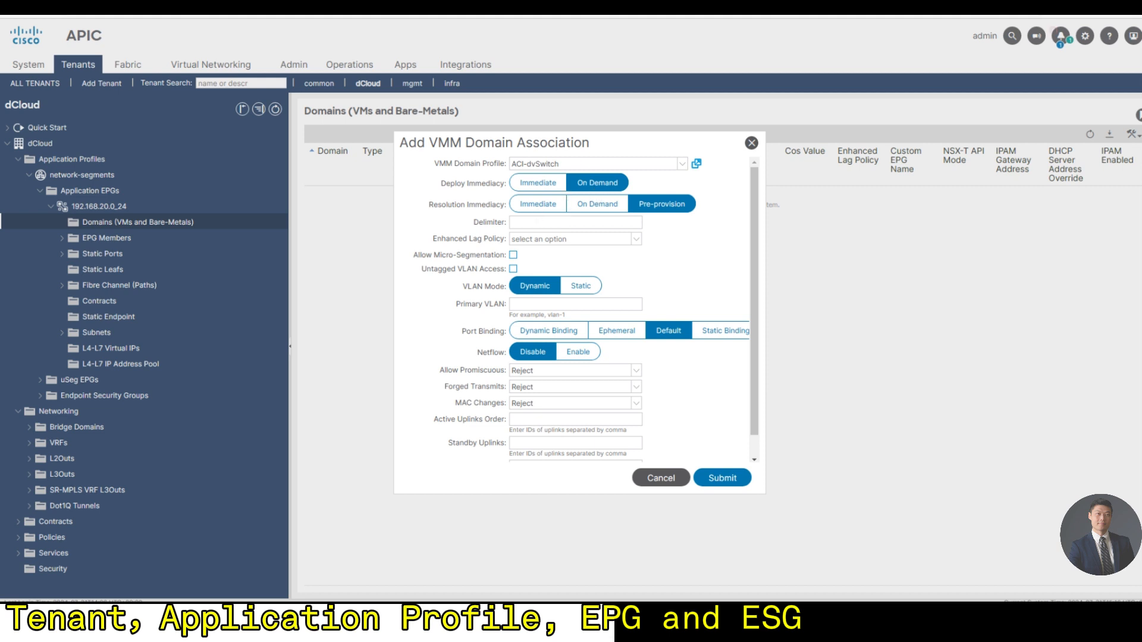
click(514, 255)
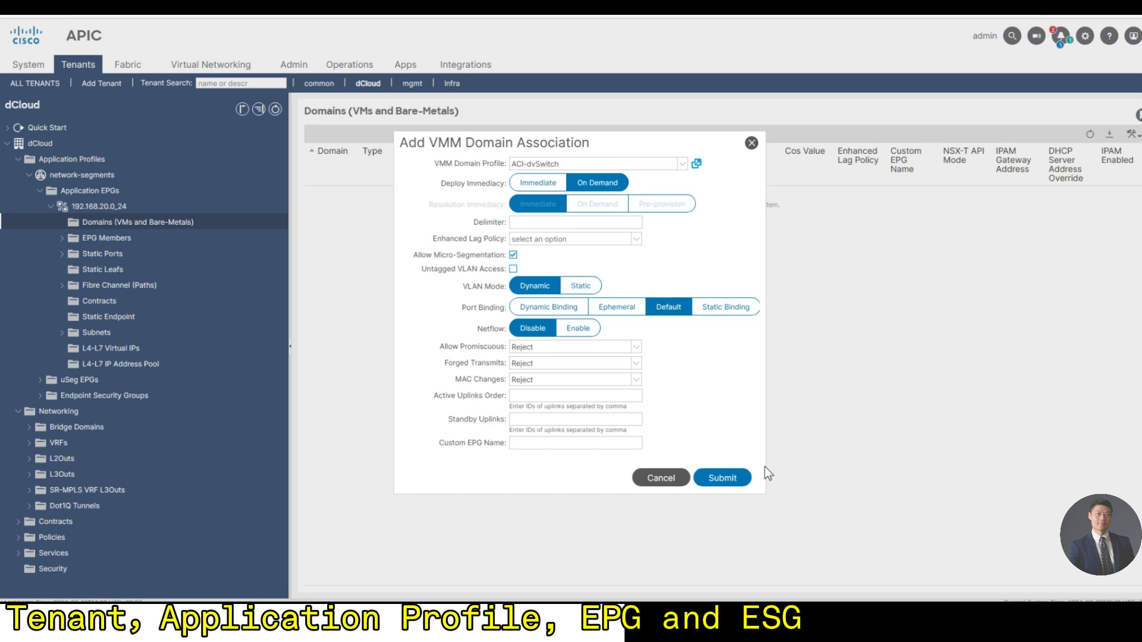
click(733, 478)
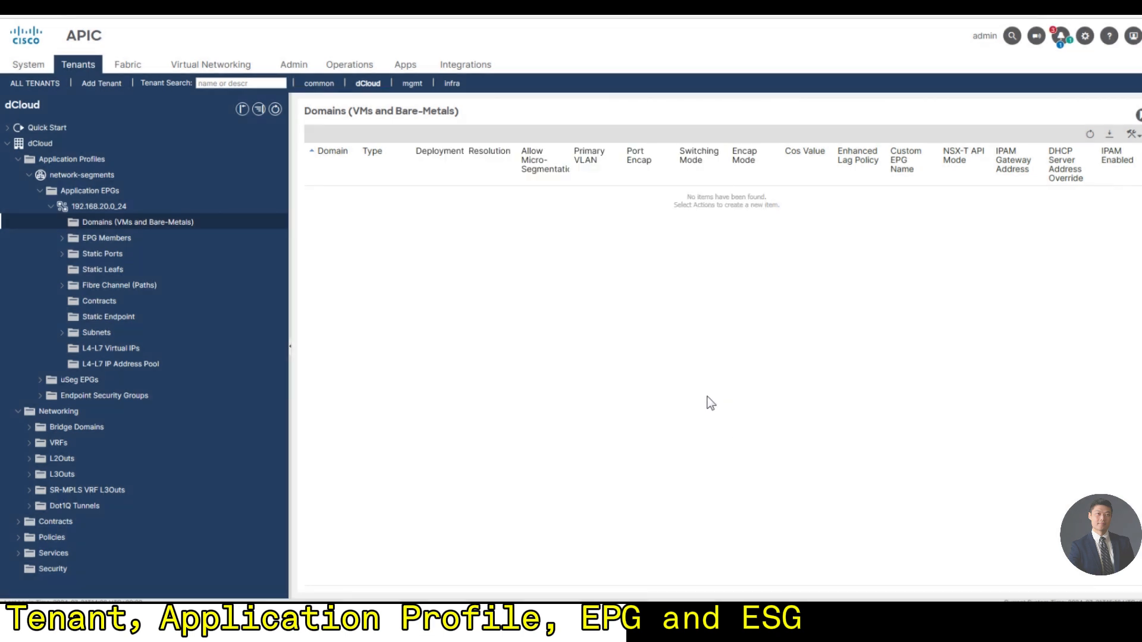
click(1090, 135)
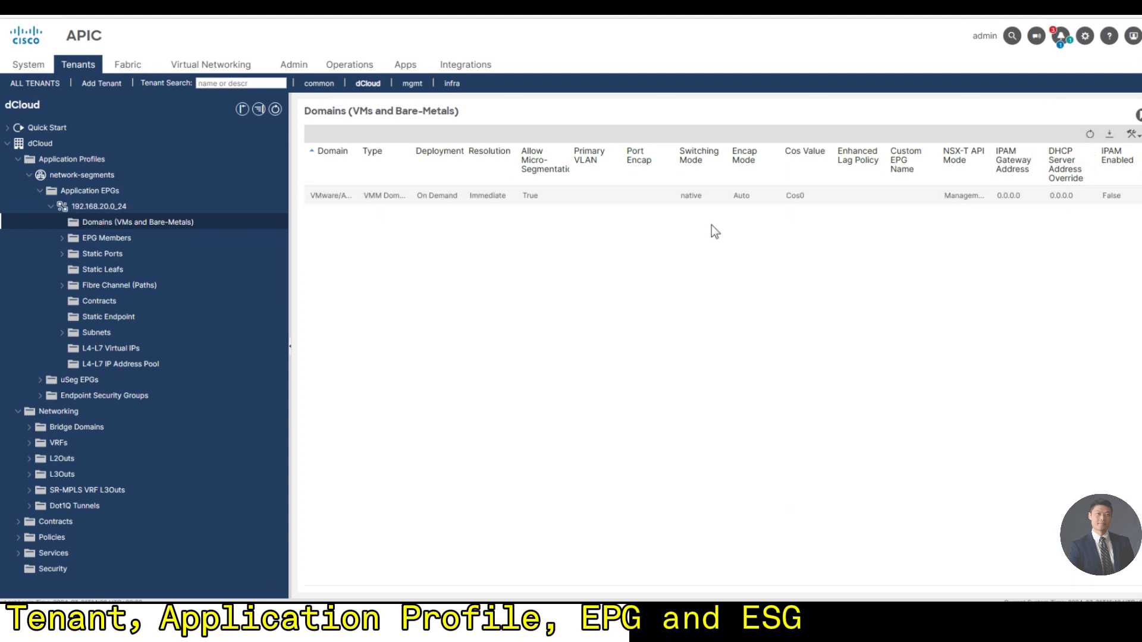
click(118, 178)
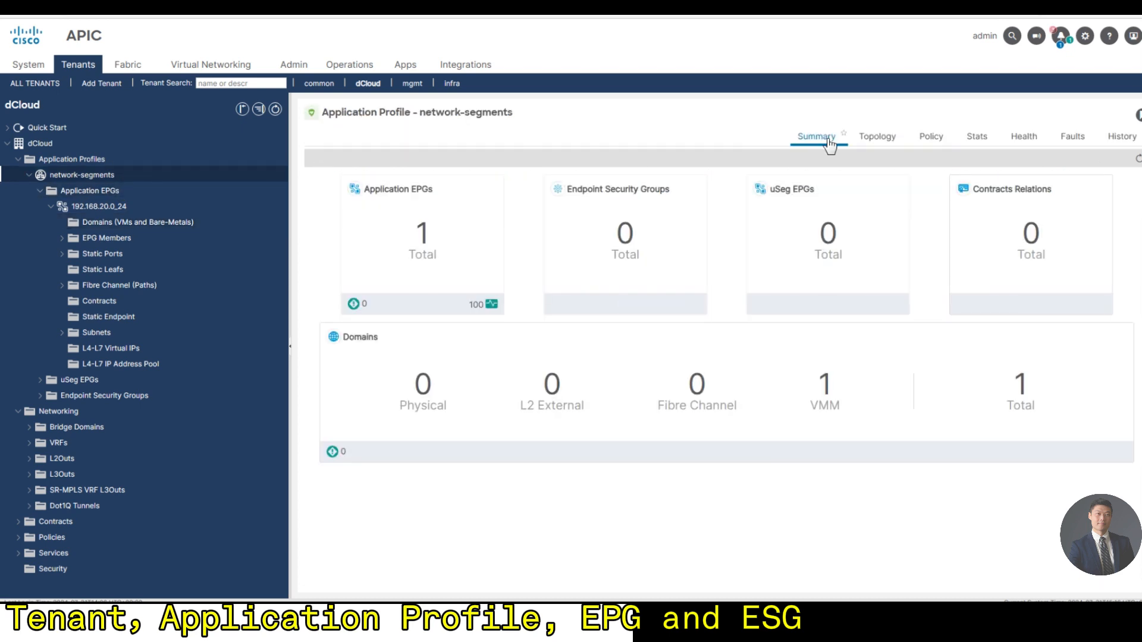
click(857, 146)
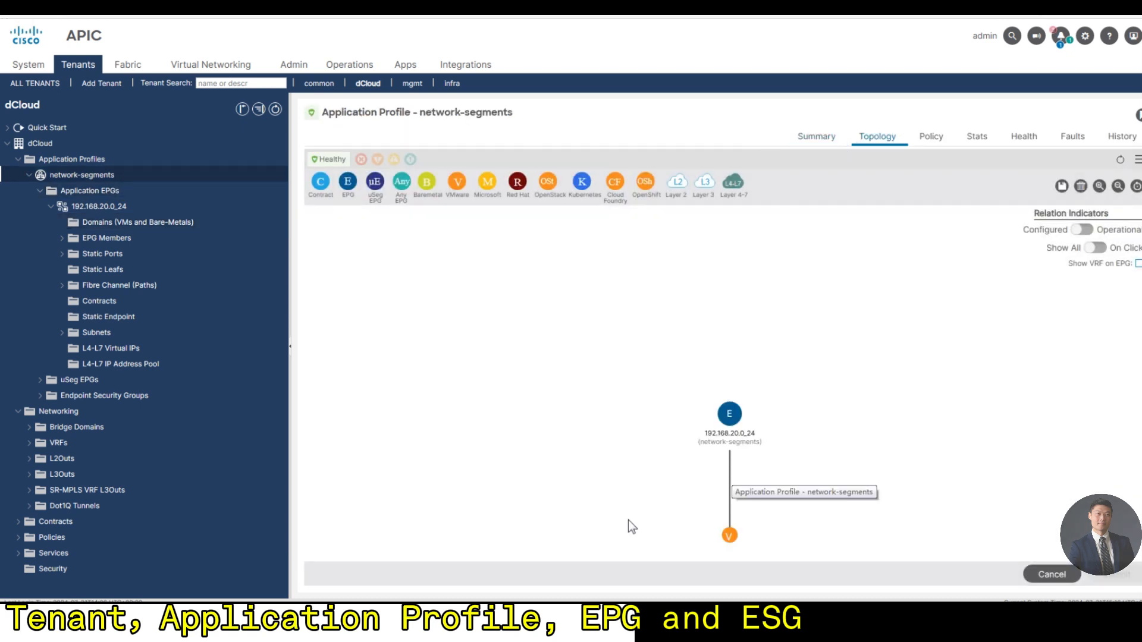
- Create a second application EPG named 192.168.21.0_24 in network-segments, linked to bridge domain 192.168.21.0_24
click(105, 193)
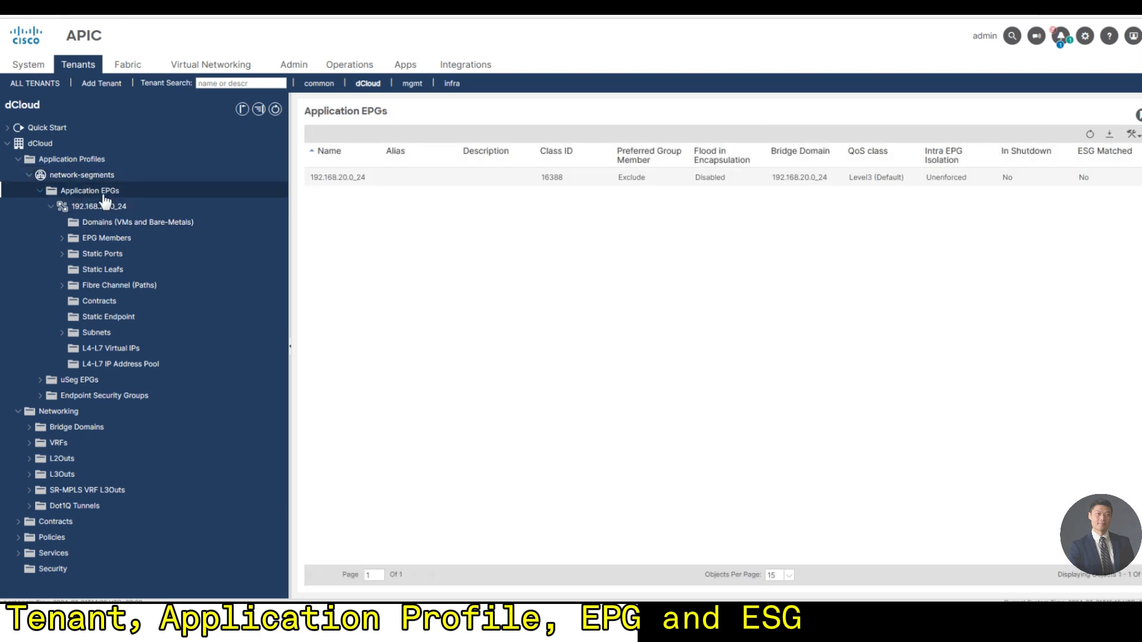
right_click(102, 194)
click(155, 202)
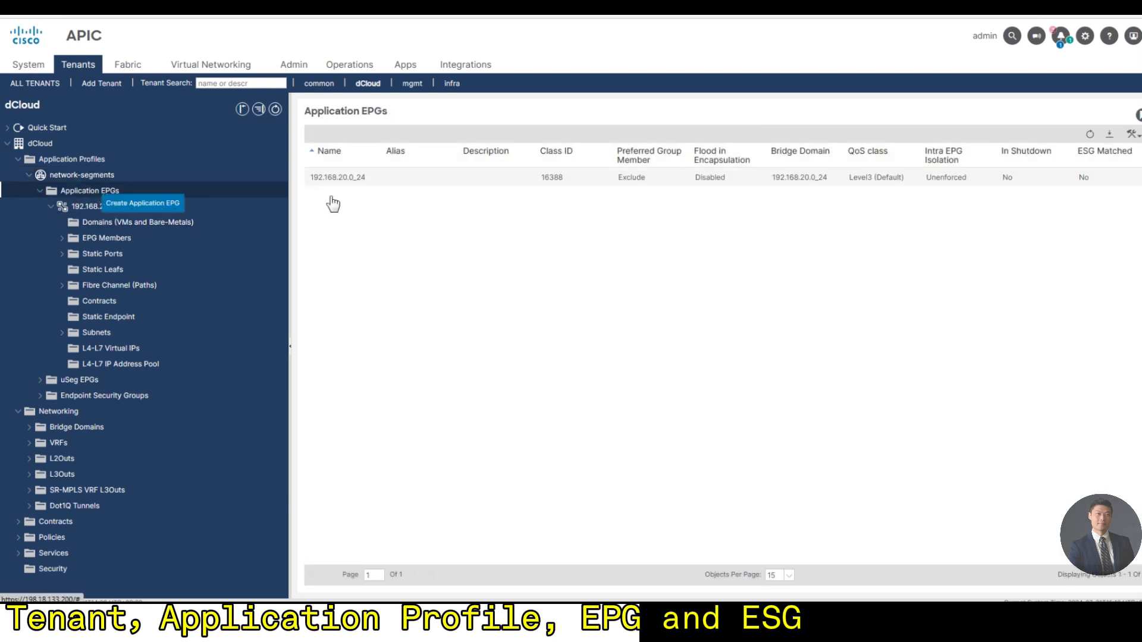
click(502, 138)
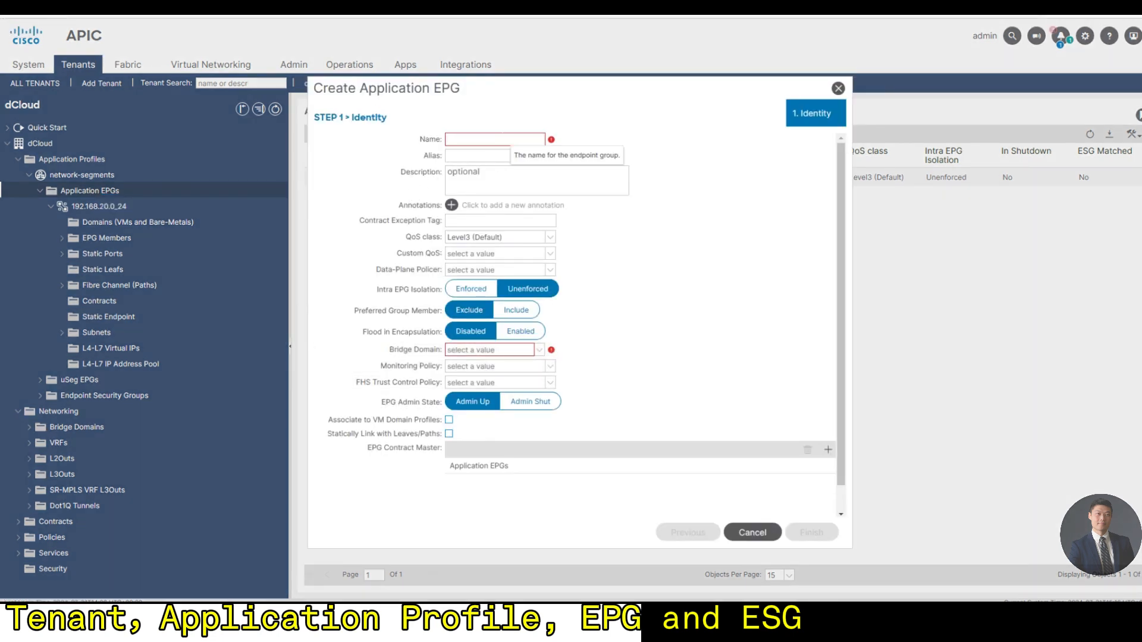
text(192.168.21._24)
key(BackSpace)
key(BackSpace)
key(BackSpace)
key(BackSpace)
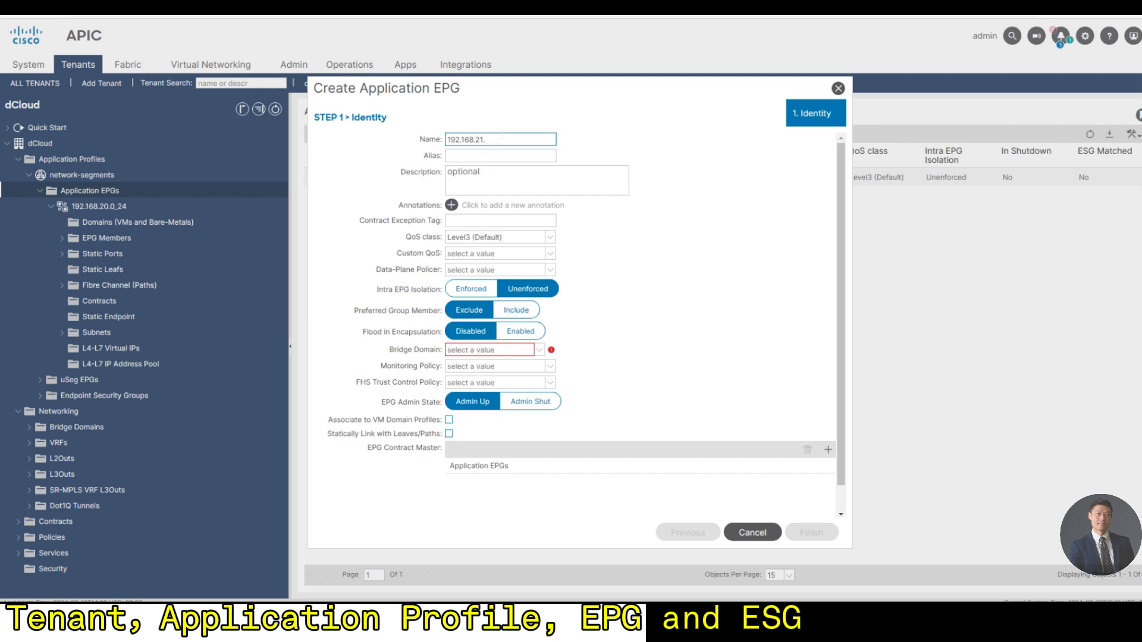
text(.0_24)
click(474, 349)
click(542, 352)
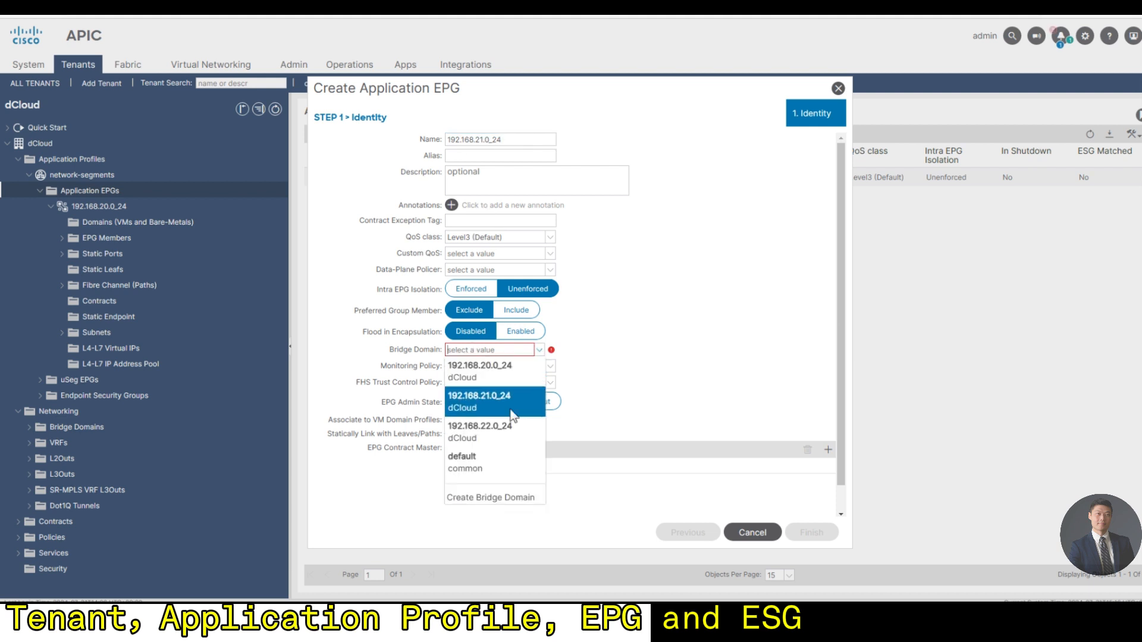
click(515, 410)
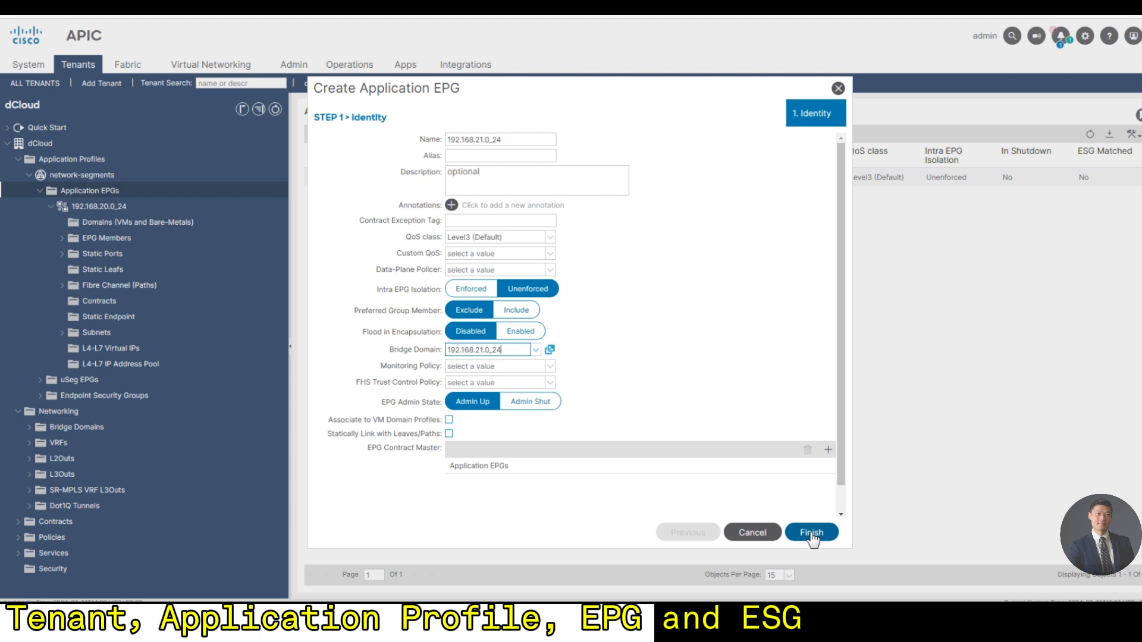
click(812, 533)
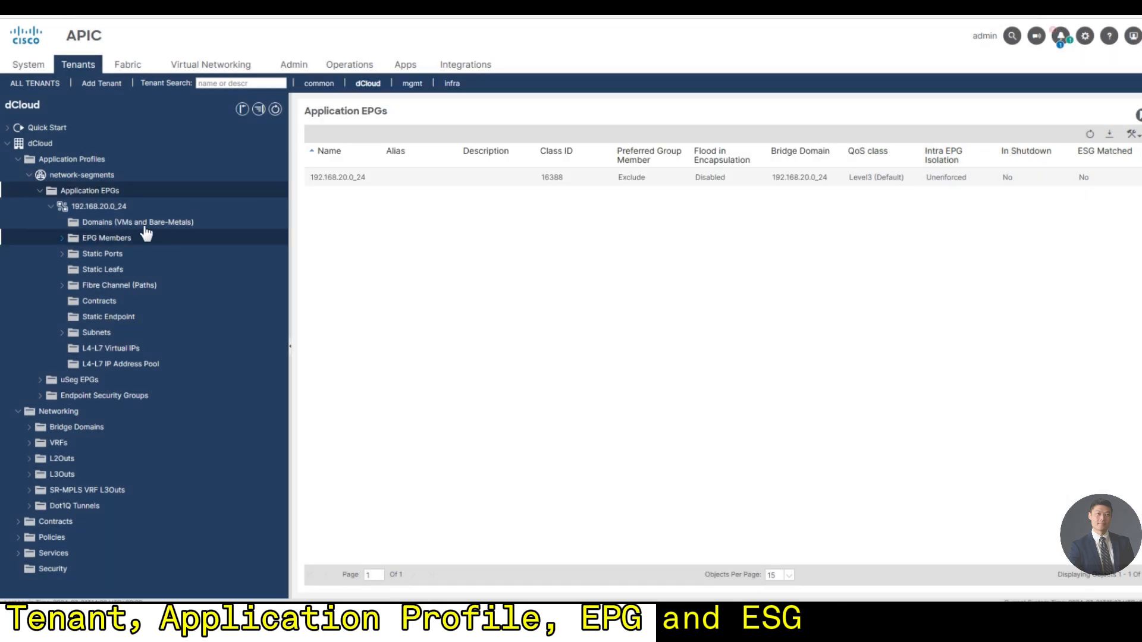
- Refresh the tenant tree and associate EPG 192.168.21.0_24 with VMM domain ACI-dvSwitch, allowing micro-segmentation
click(274, 110)
click(51, 380)
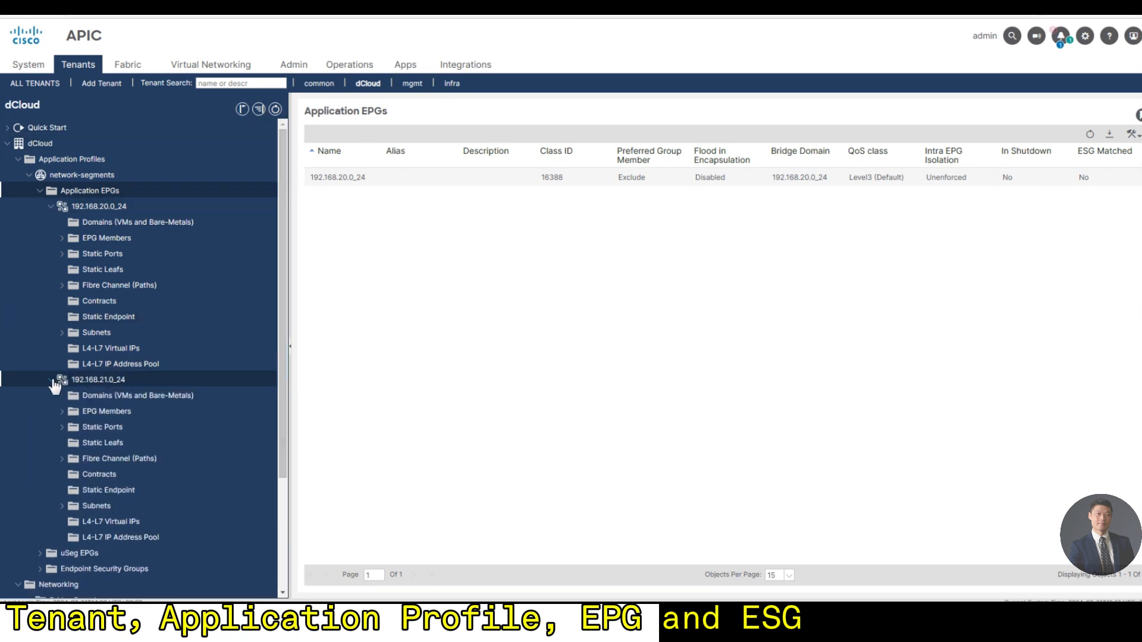
click(99, 396)
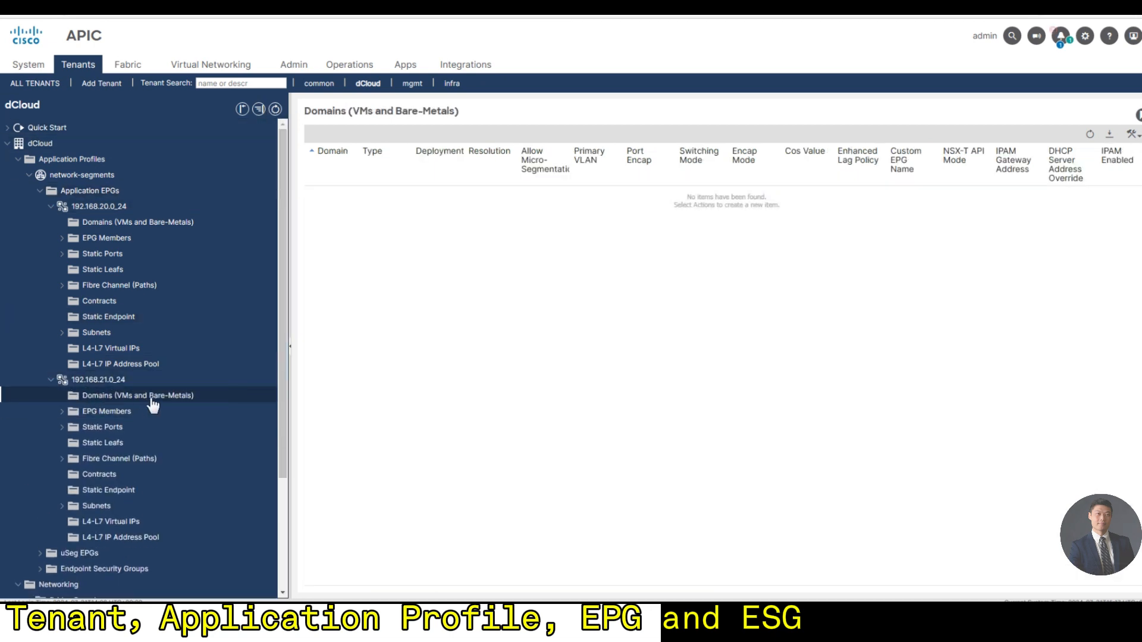
right_click(152, 404)
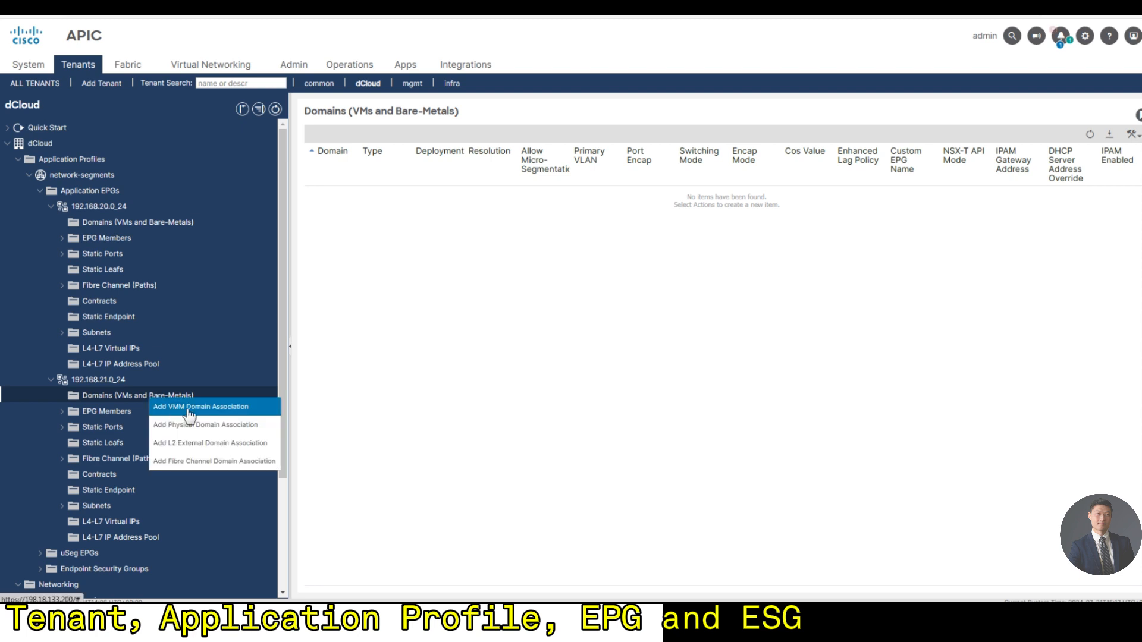
click(178, 407)
click(660, 163)
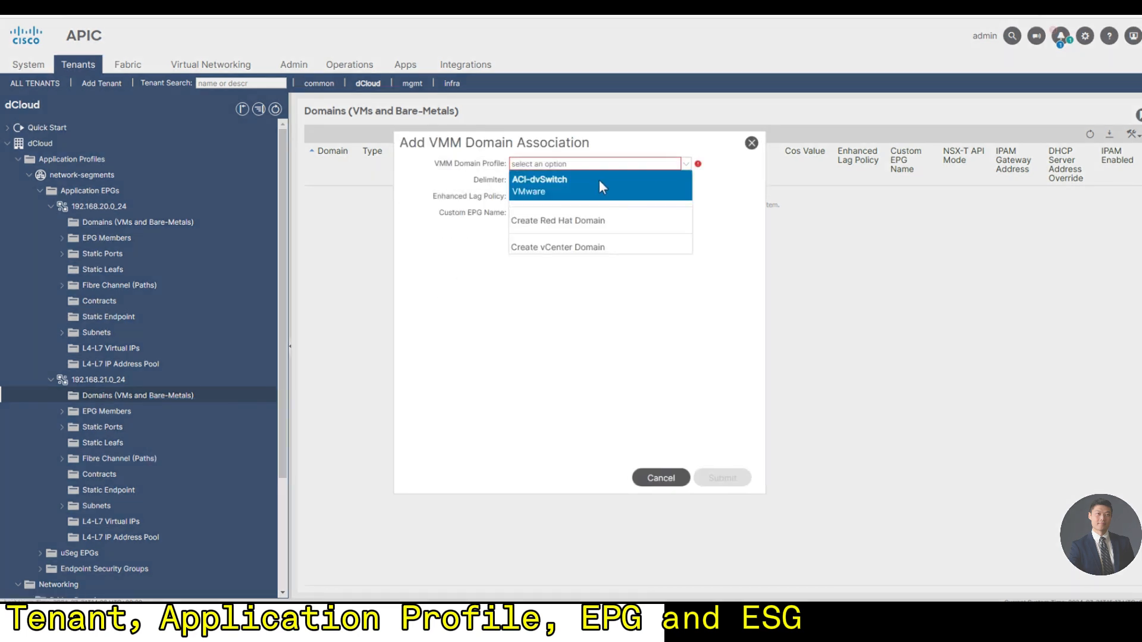
click(599, 179)
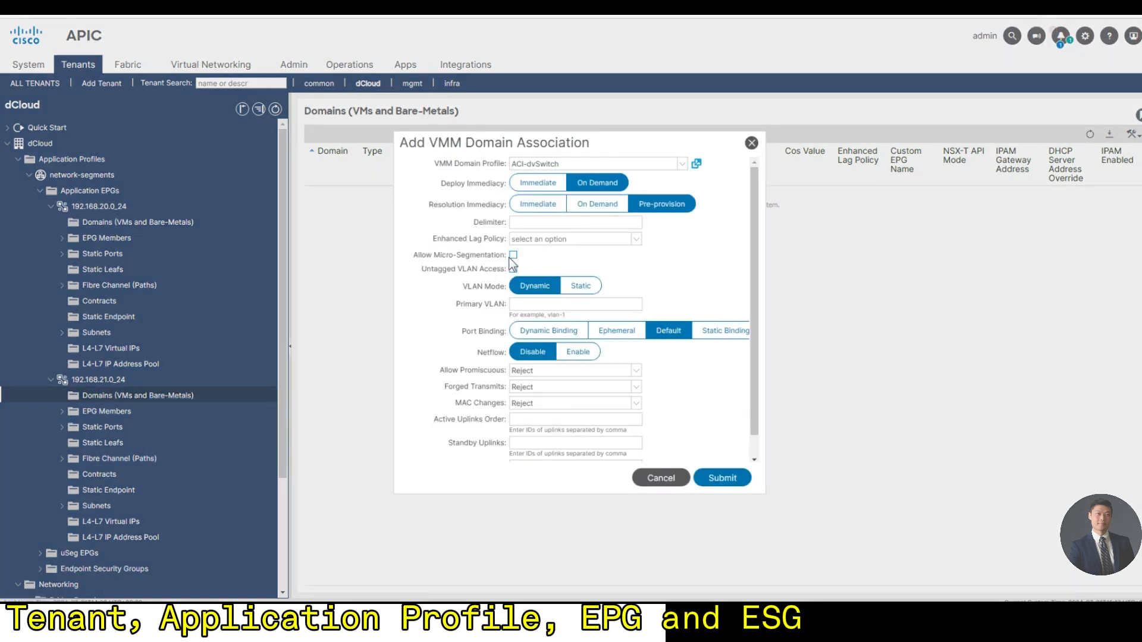
click(512, 255)
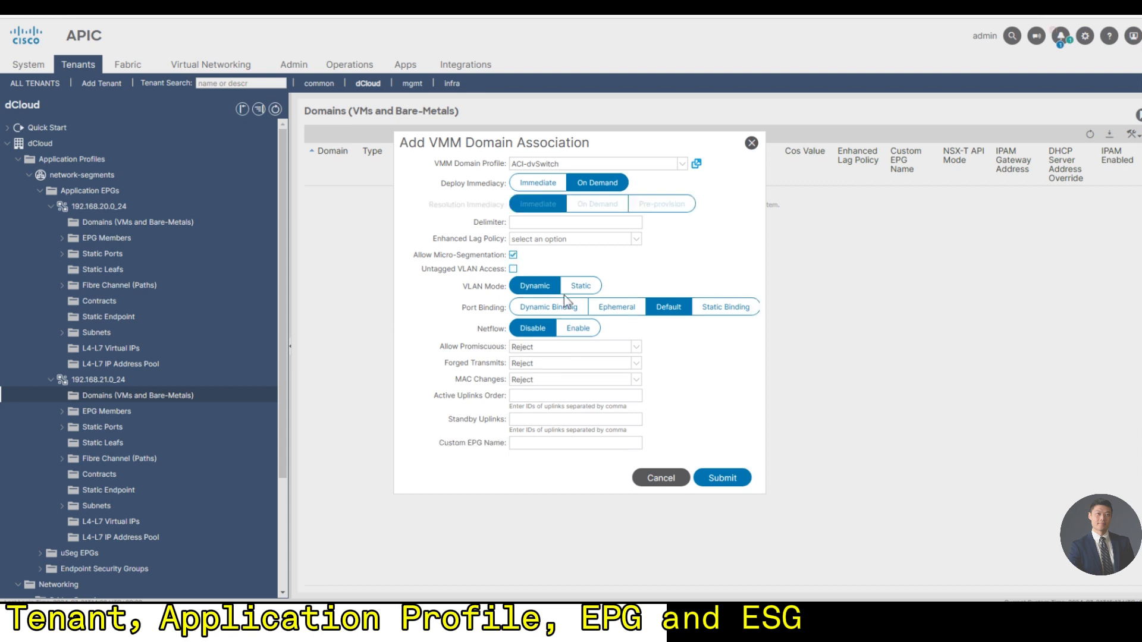
click(731, 485)
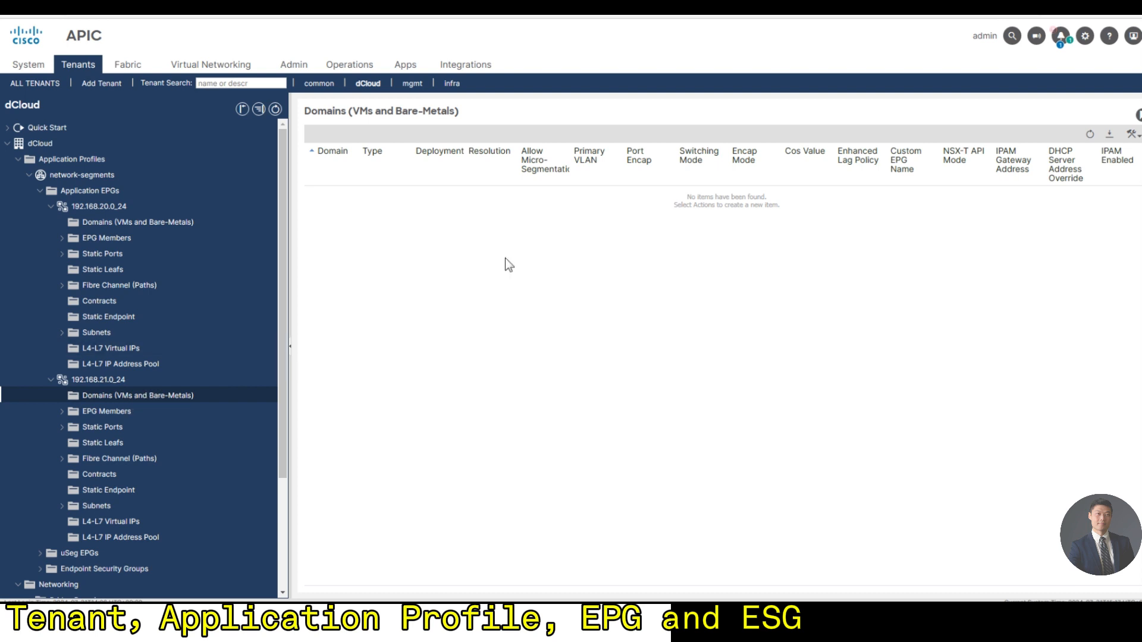
click(1089, 134)
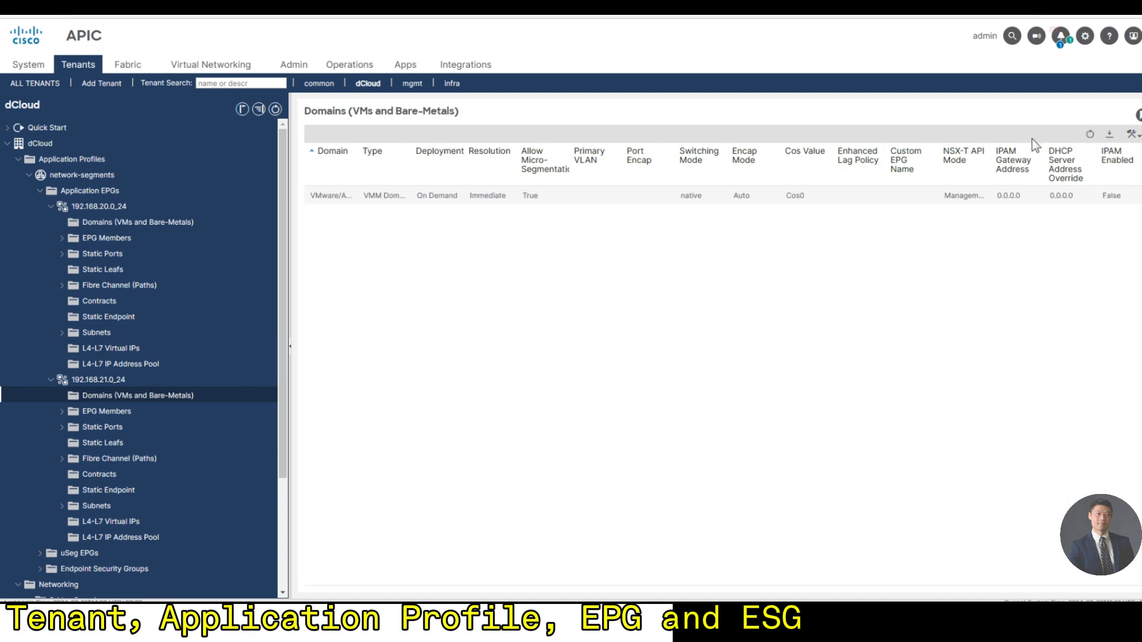
- Create a third application EPG named 192.168.22.0_24 in the network-segments profile, linked to bridge domain 192.168.22.0_24
click(51, 206)
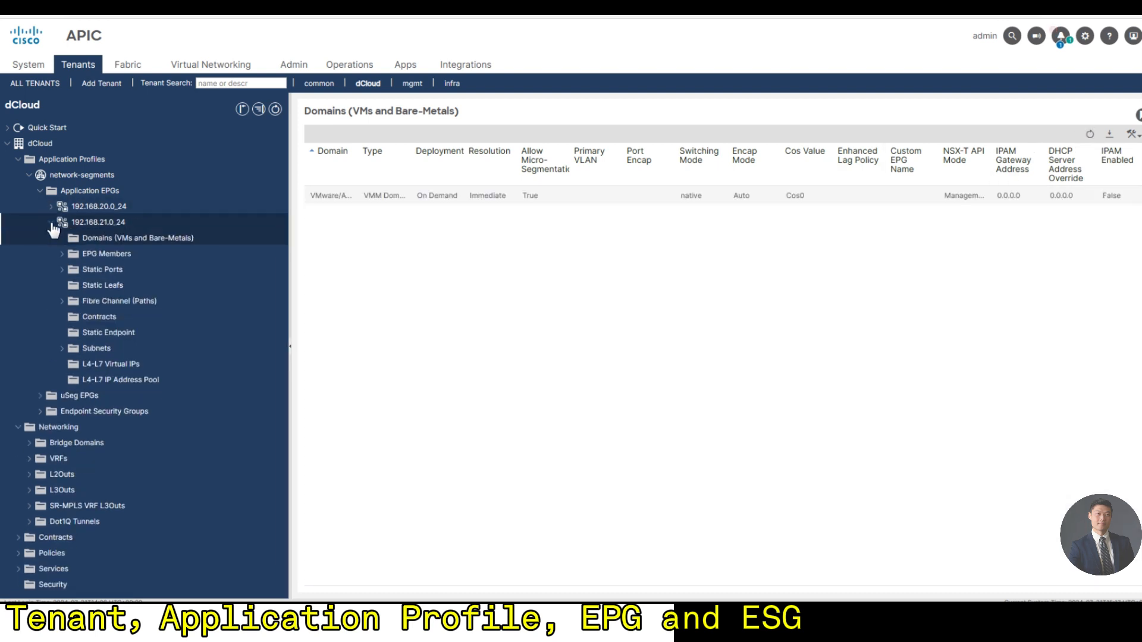
click(50, 223)
right_click(100, 192)
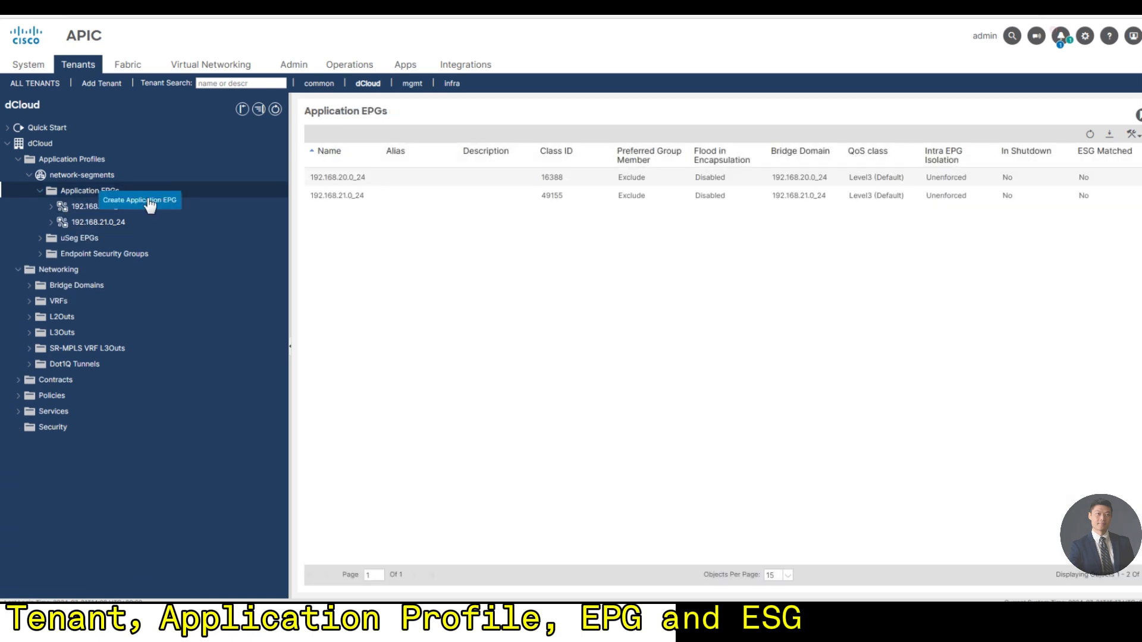
click(171, 204)
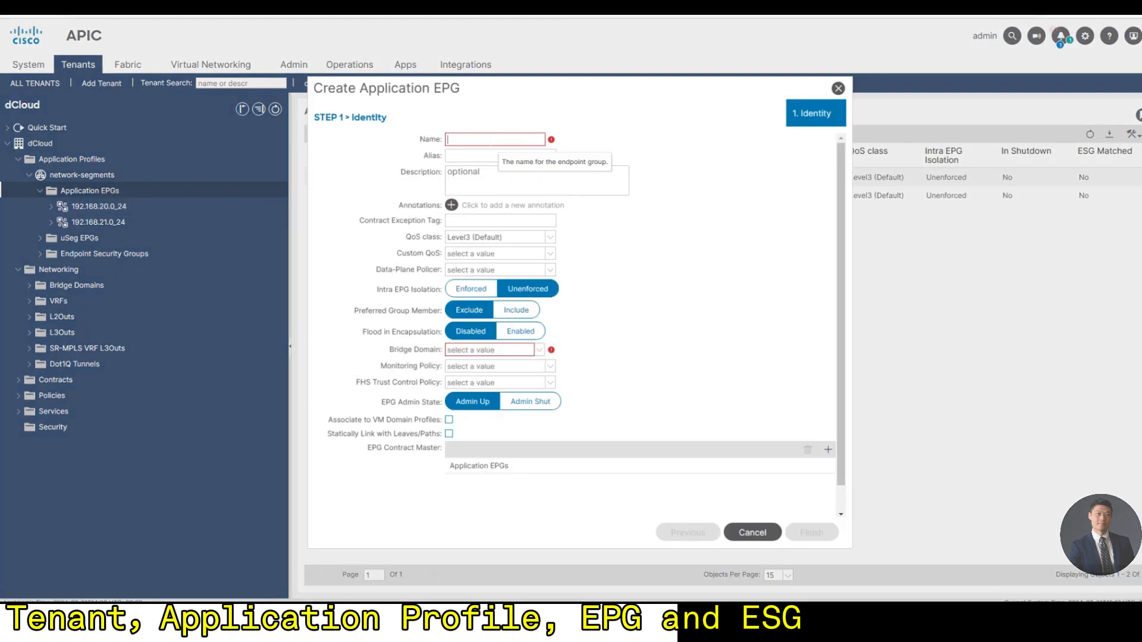
text(192.168.22.0_24)
click(539, 351)
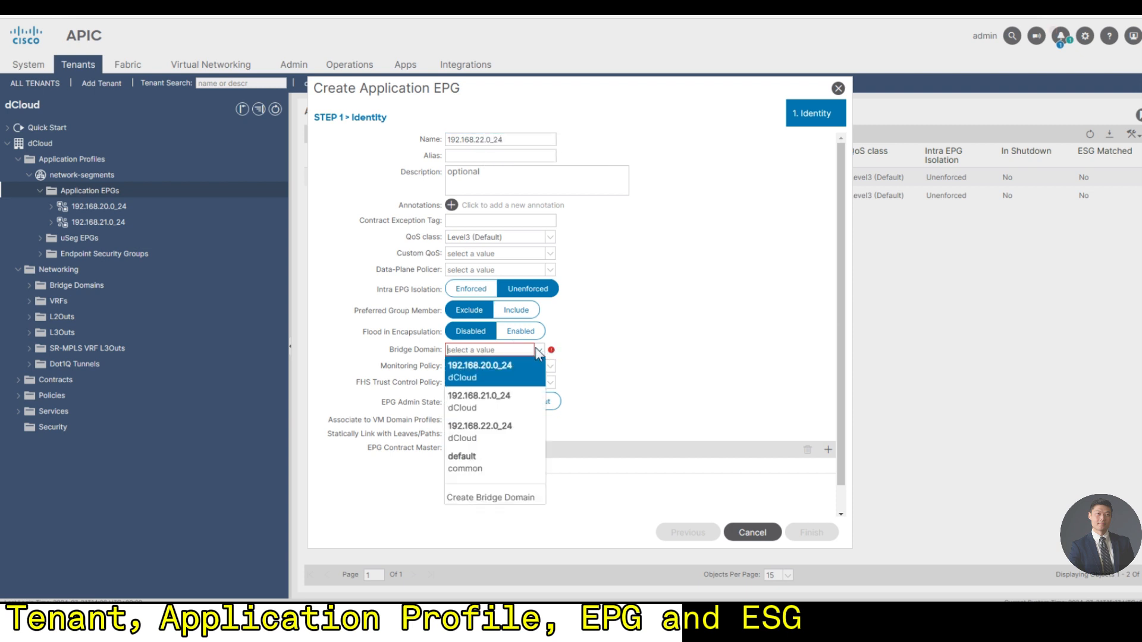
click(509, 424)
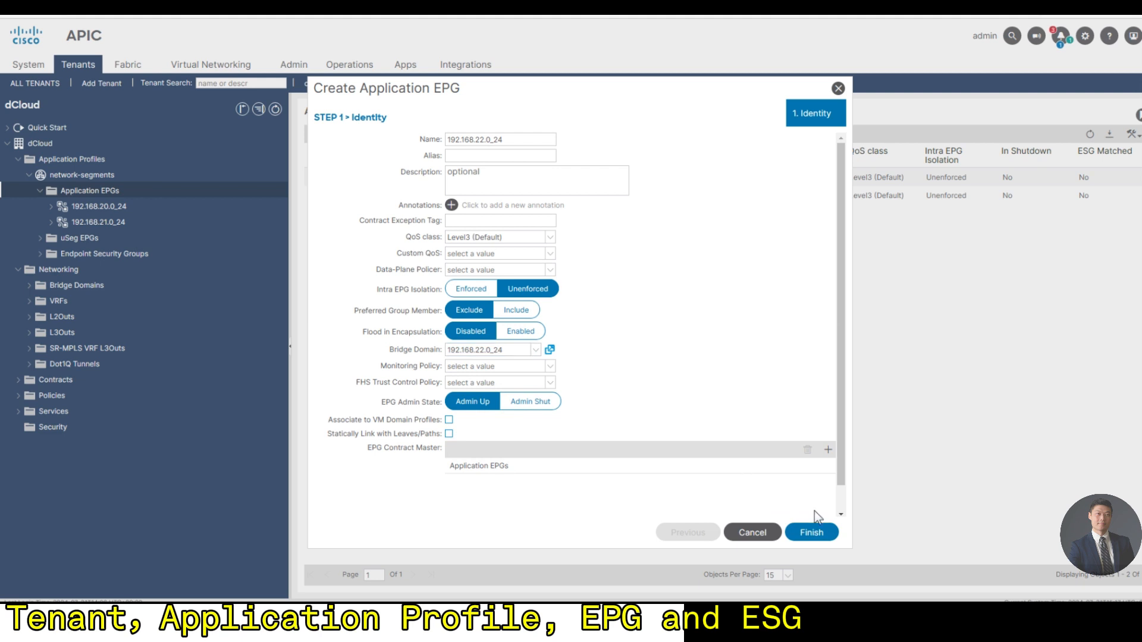
click(811, 532)
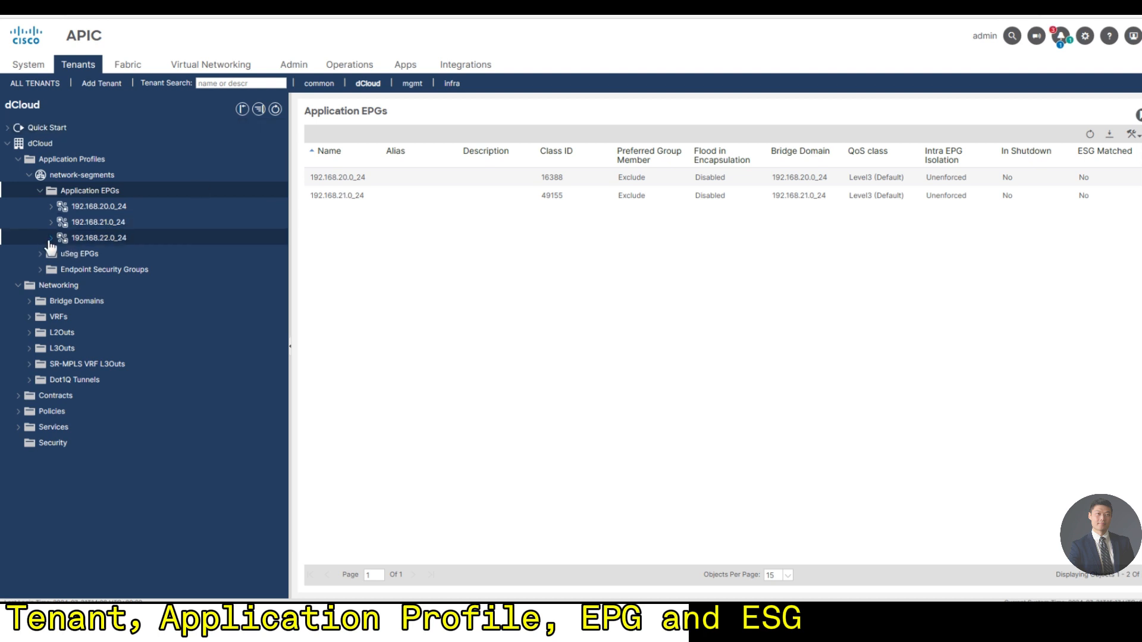
- Associate EPG 192.168.22.0_24 with VMM domain ACI-dvSwitch, allowing micro-segmentation, and review the network-segments profile
click(51, 238)
click(120, 257)
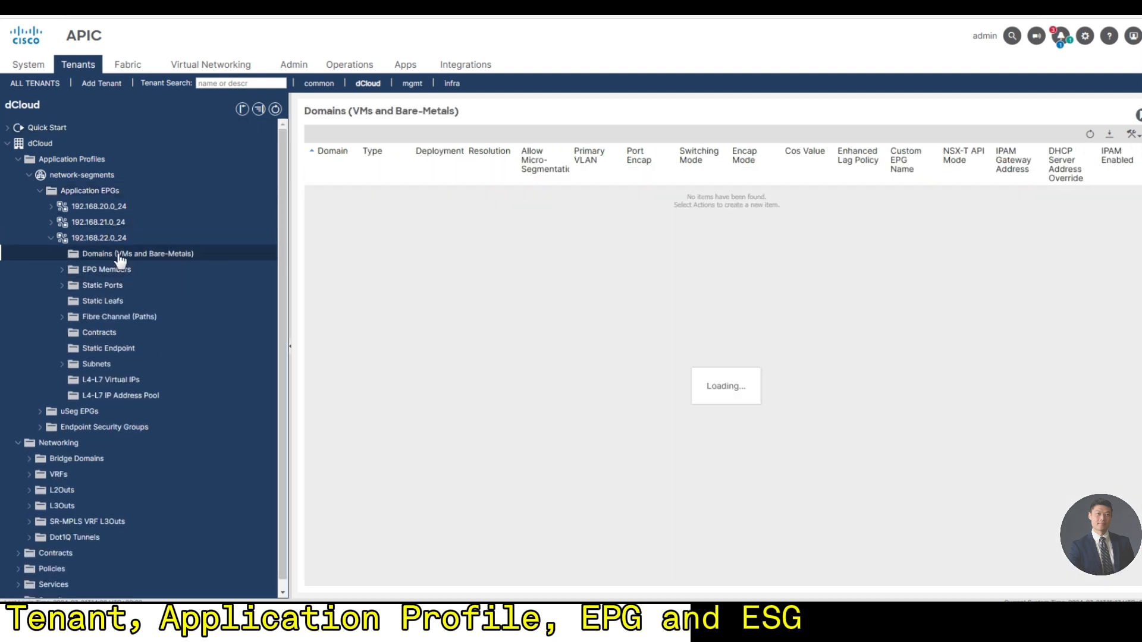
right_click(119, 256)
click(154, 264)
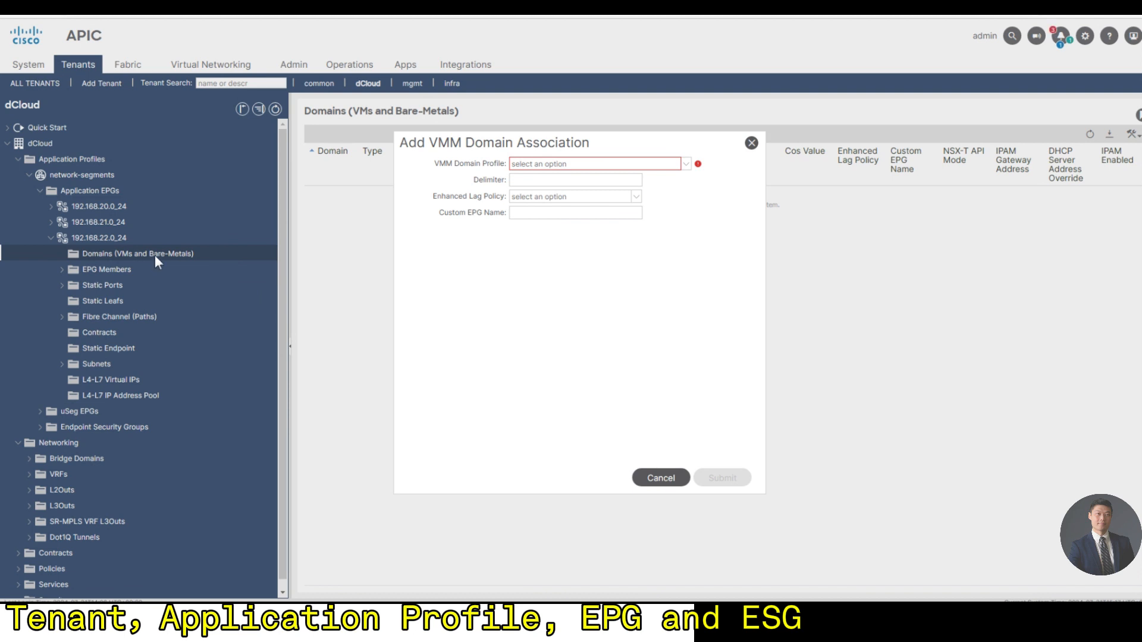
click(686, 165)
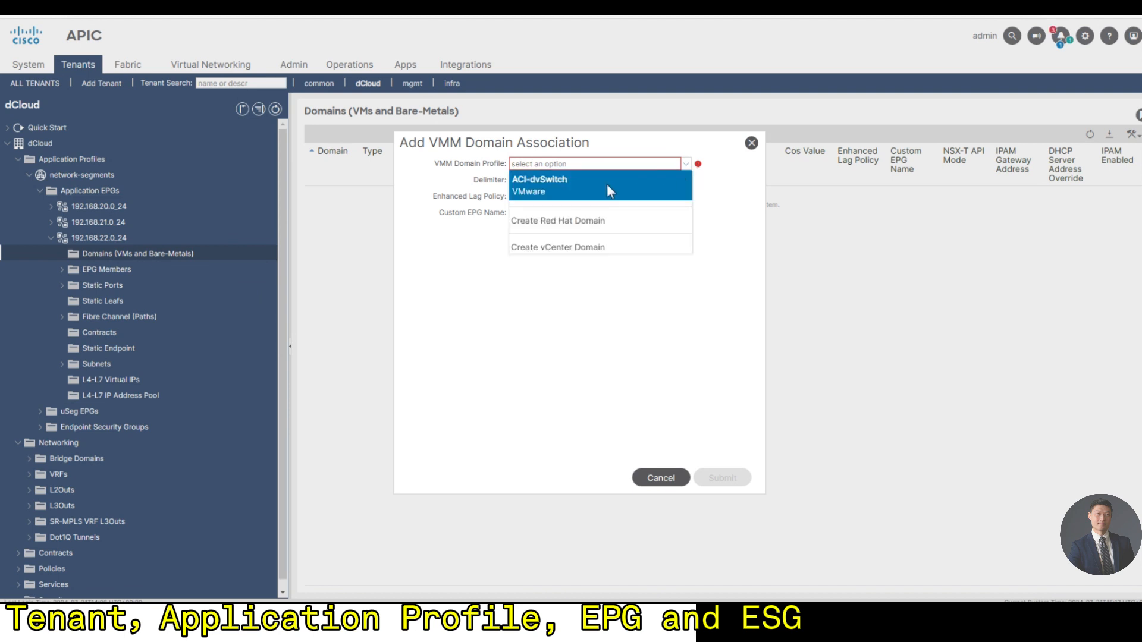
click(606, 182)
click(513, 255)
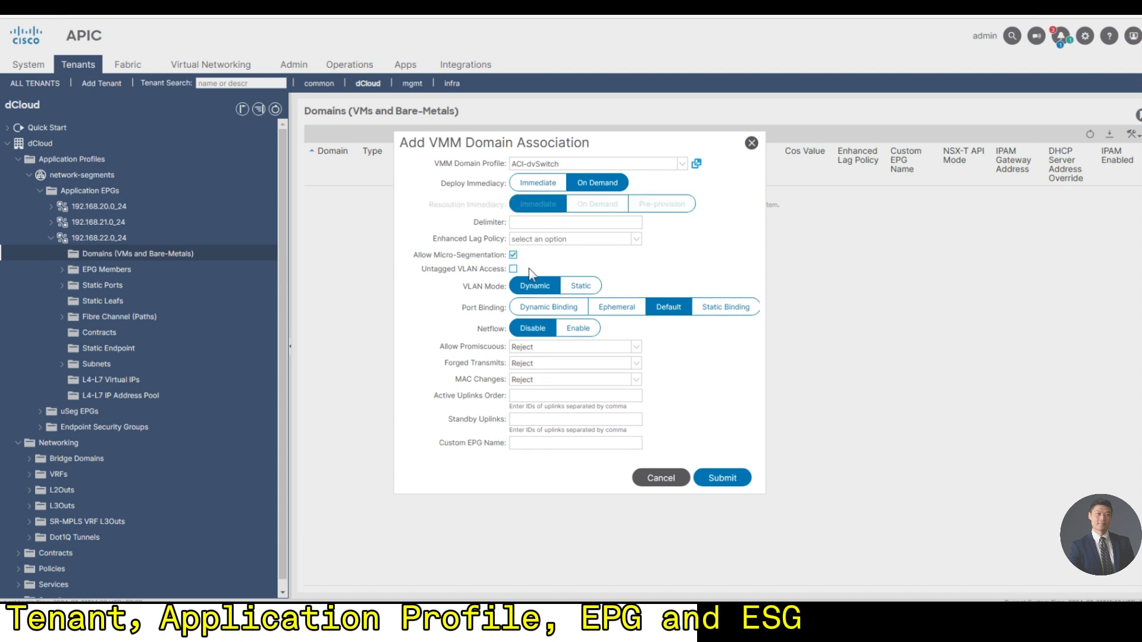
click(723, 478)
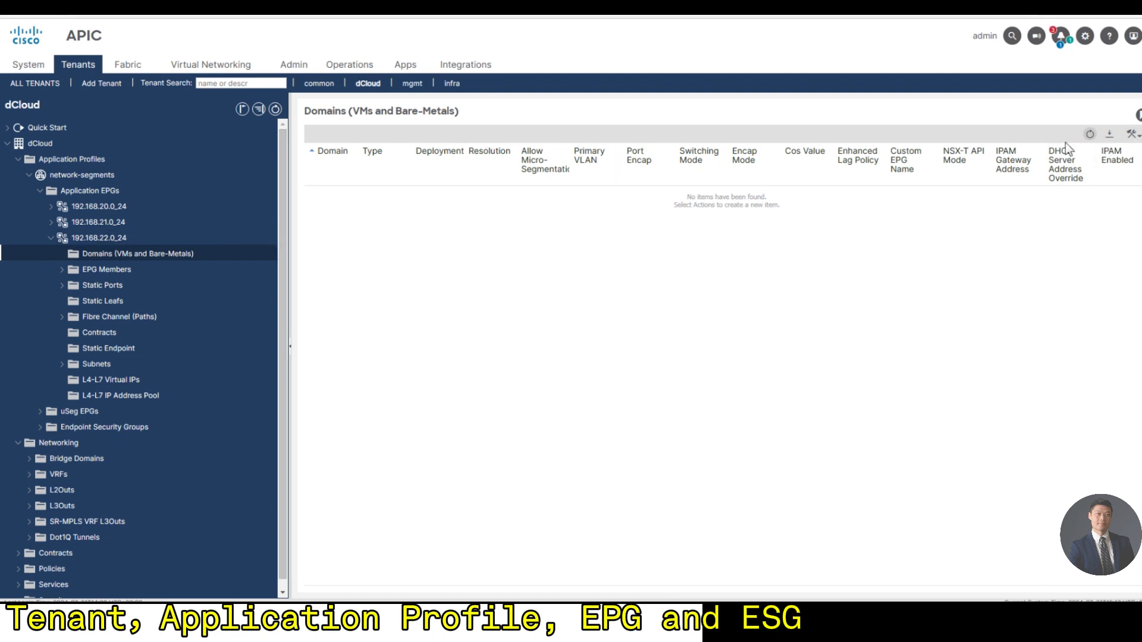
click(1091, 138)
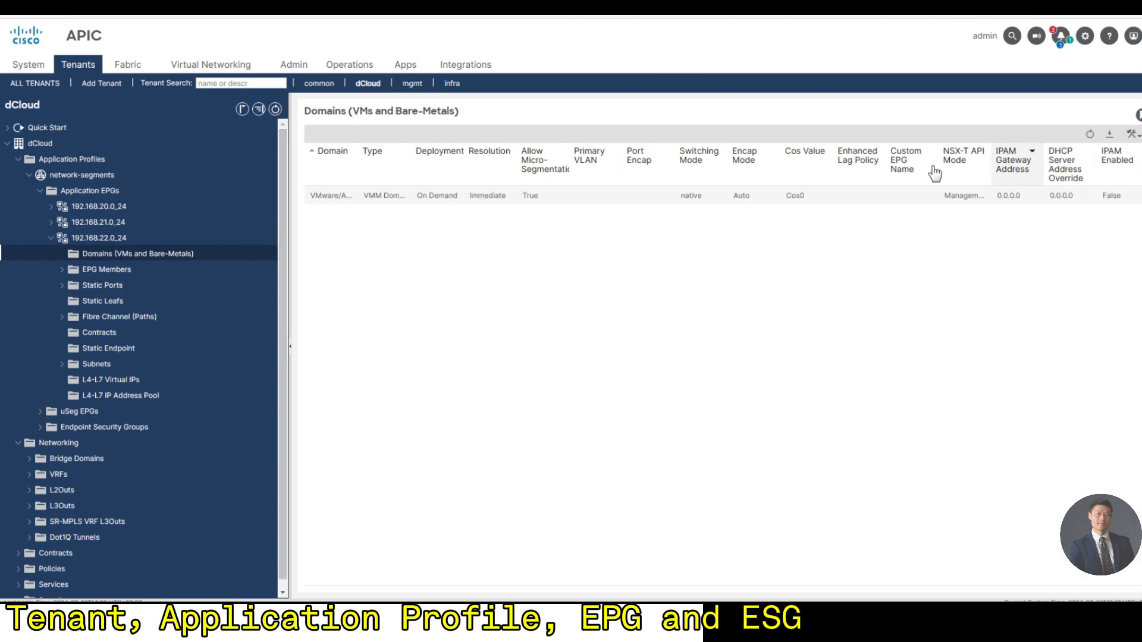
click(50, 238)
click(82, 176)
click(875, 138)
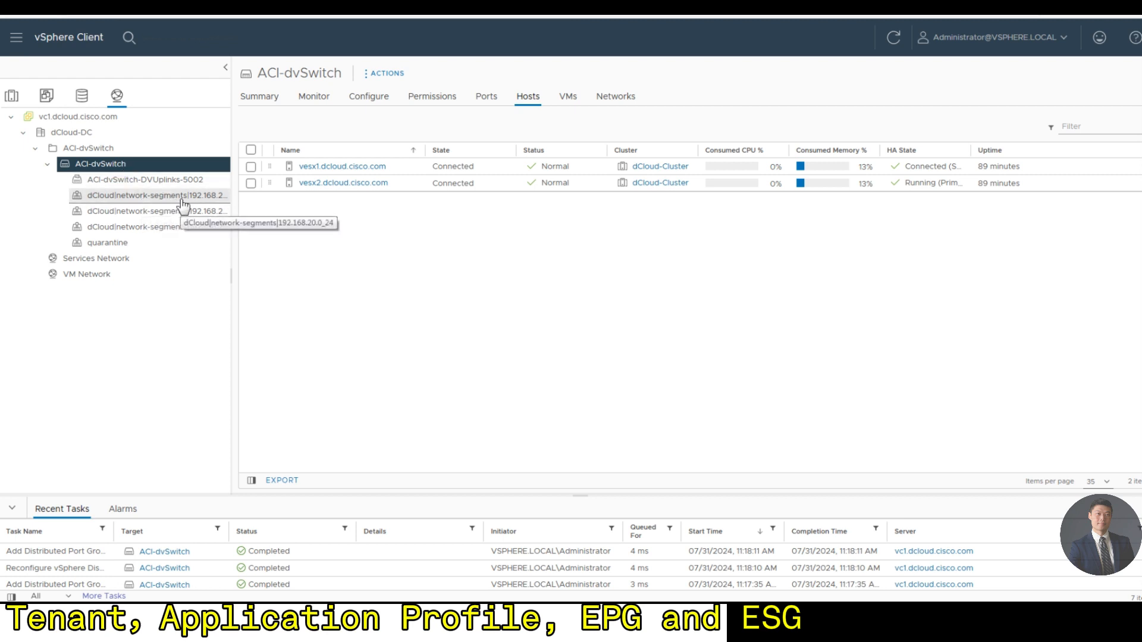
- In vSphere Client, examine the private VLAN assignments of the three dCloud network-segments port groups on ACI-dvSwitch
click(223, 196)
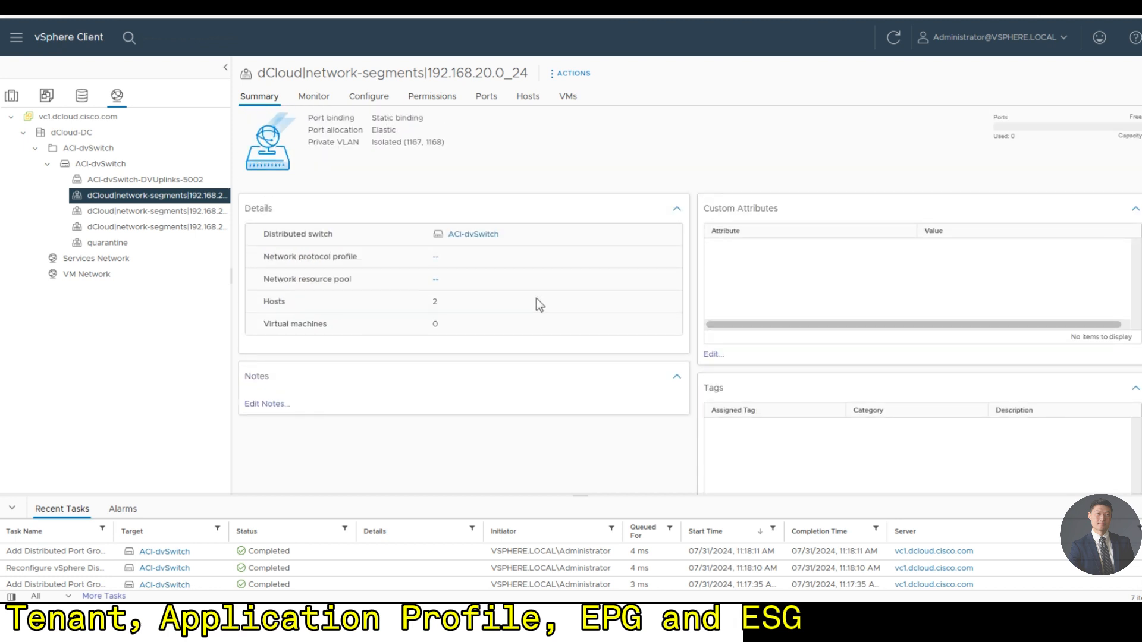
click(113, 166)
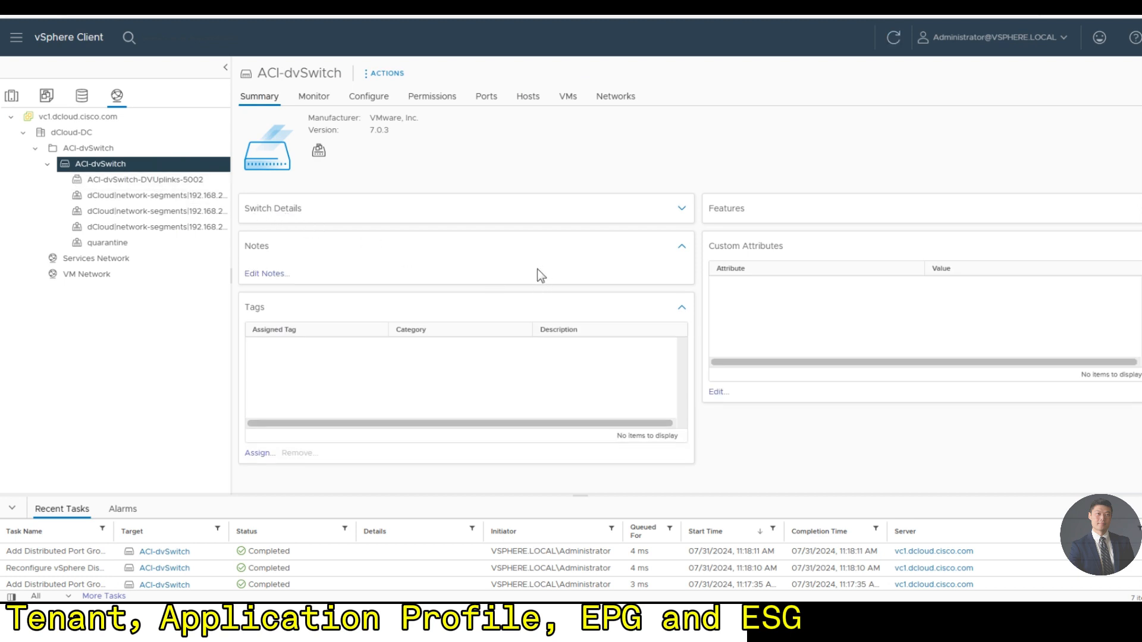
click(159, 202)
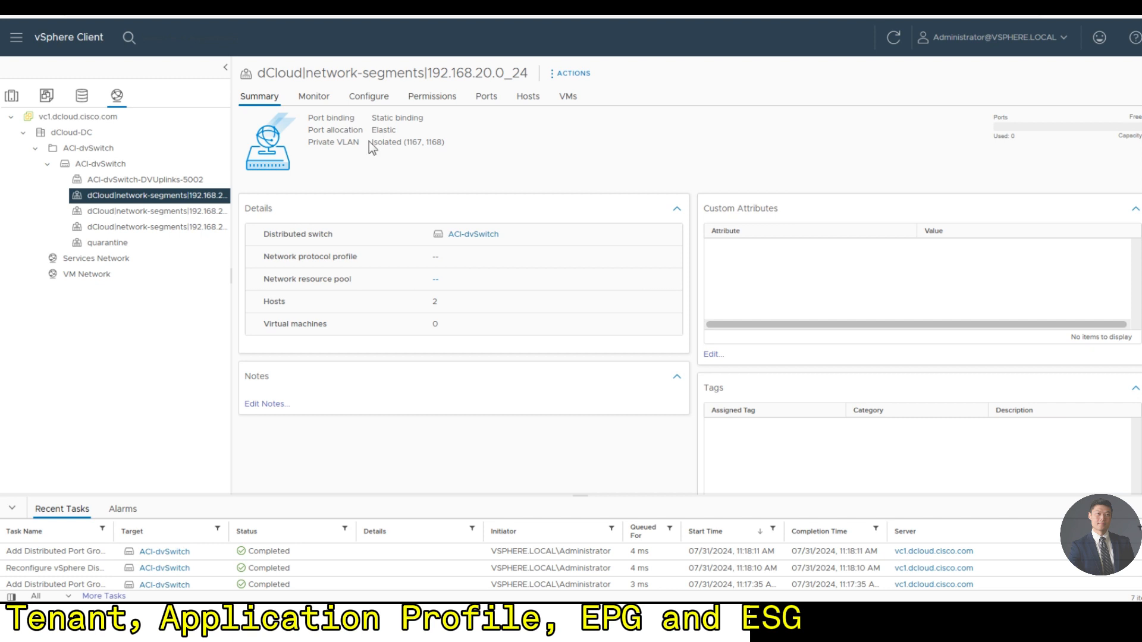
drag(369, 141, 467, 143)
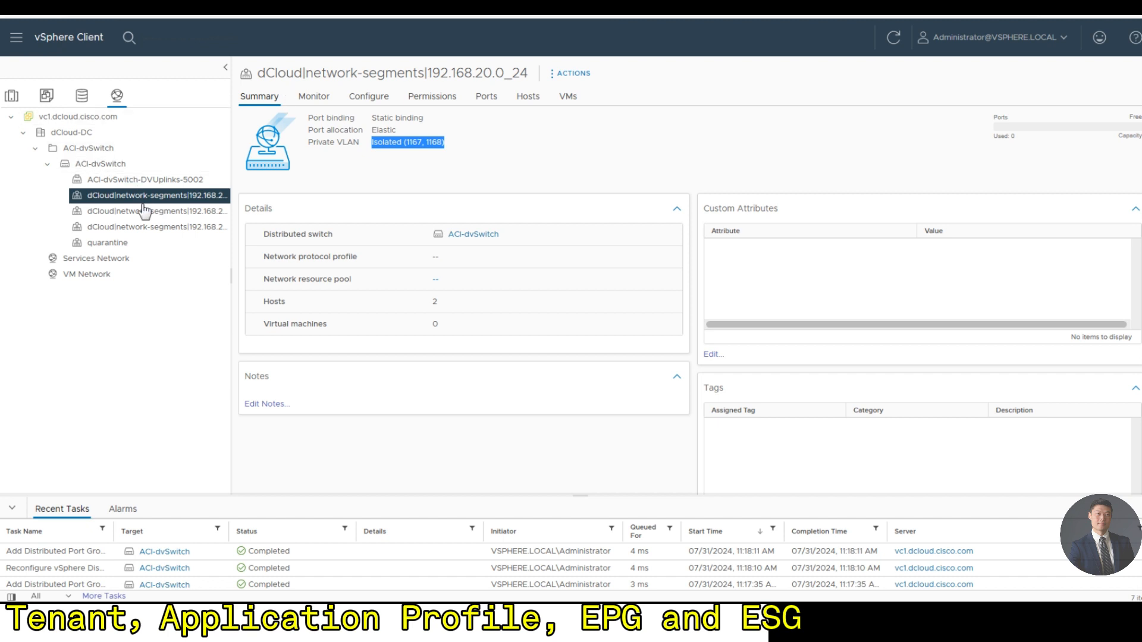
click(156, 228)
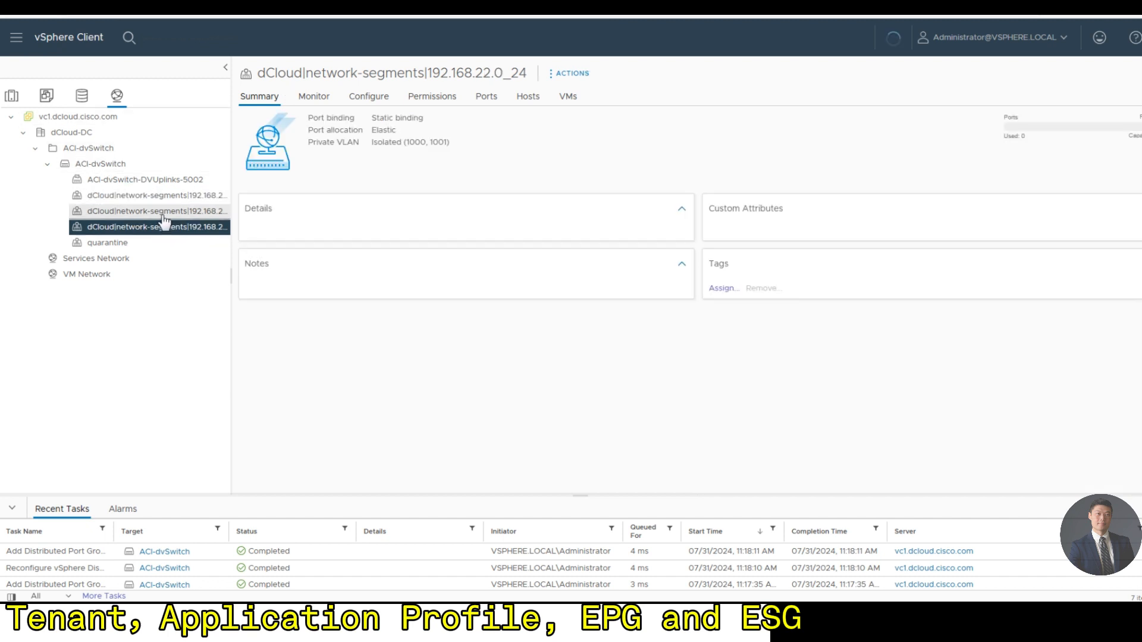
click(169, 211)
click(156, 196)
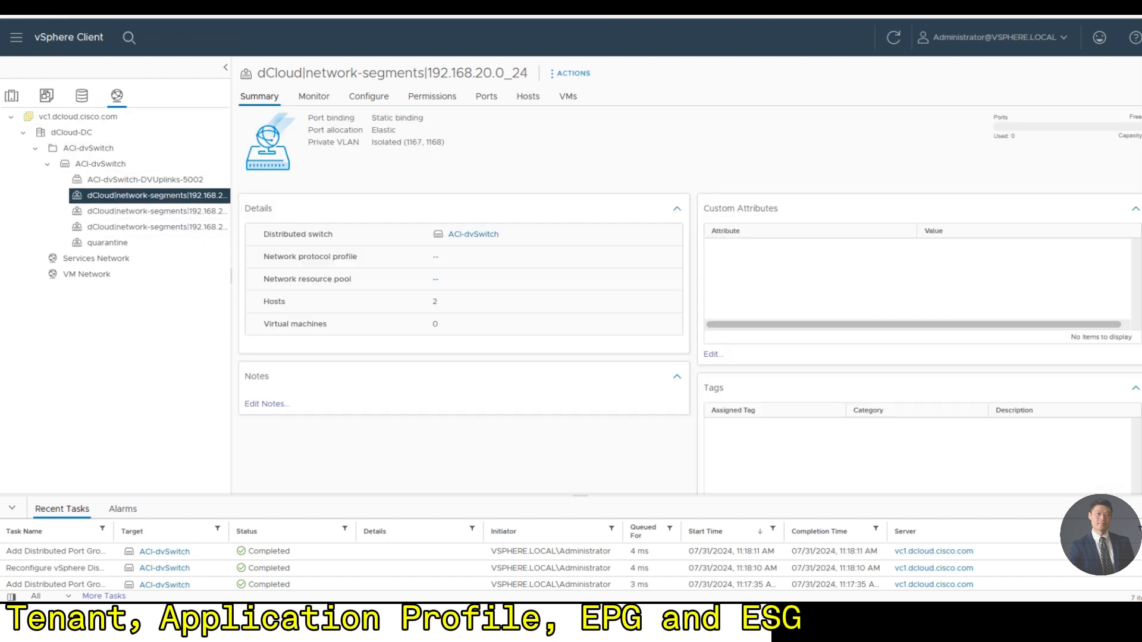
drag(397, 130, 443, 142)
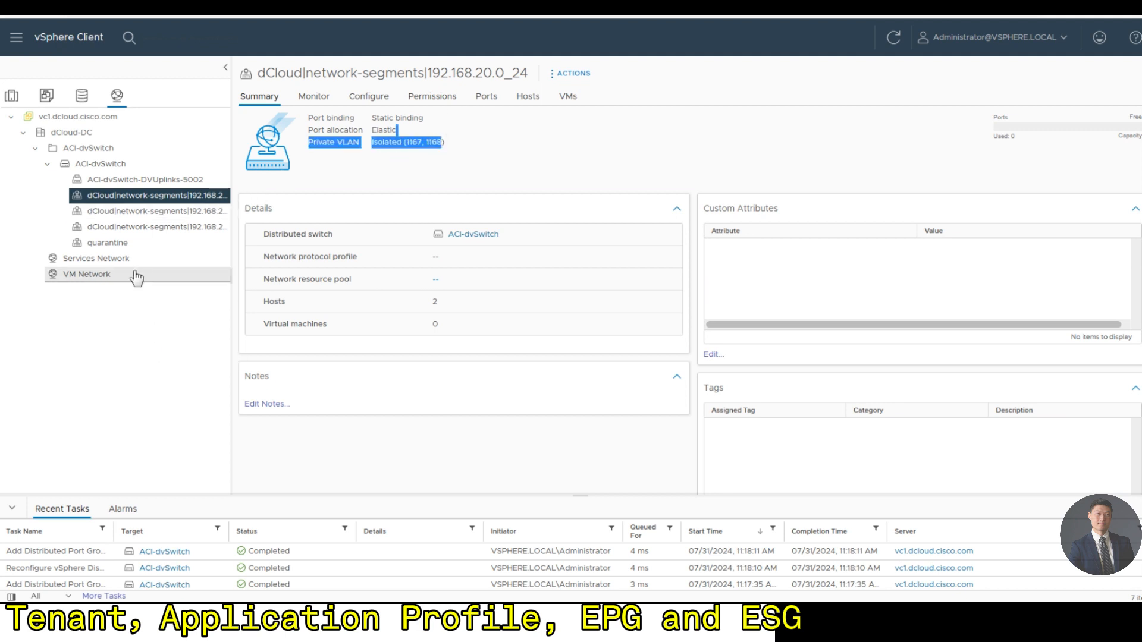
- List the virtual machines on Services Network and move finance-app1 to the dCloud|network-segments|192.168.20.0_24 port group
click(119, 259)
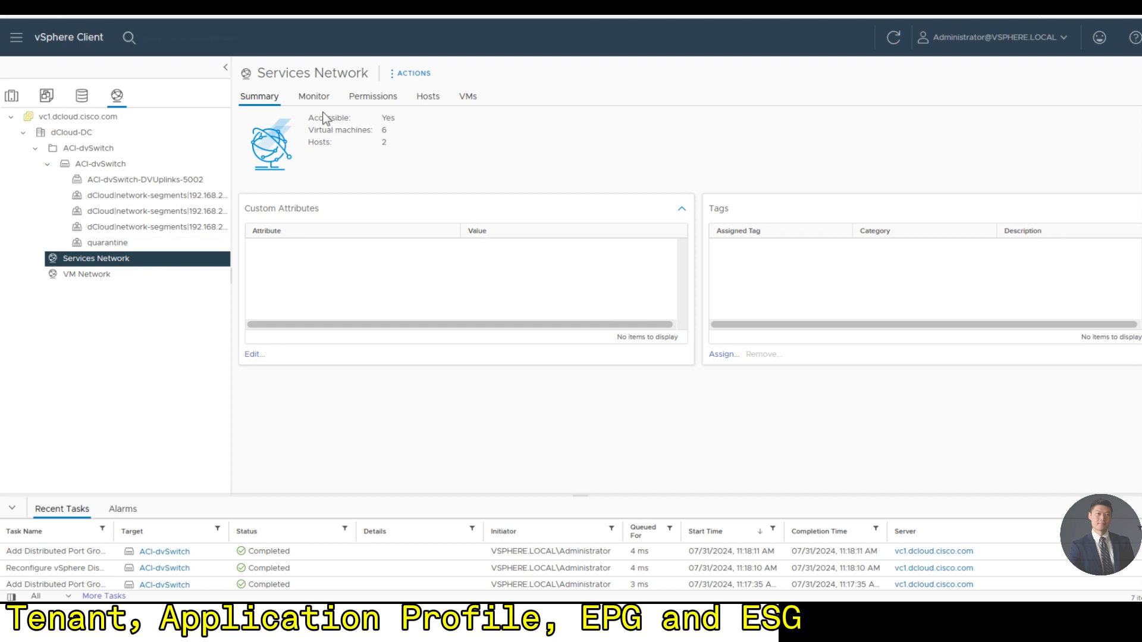
click(467, 98)
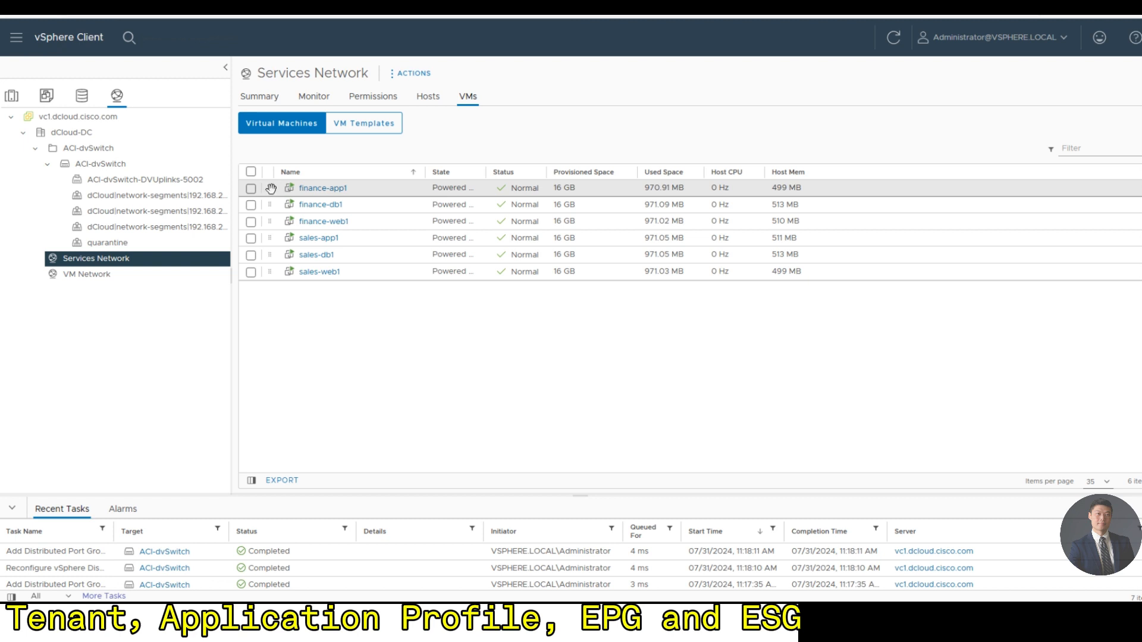
drag(273, 190, 315, 198)
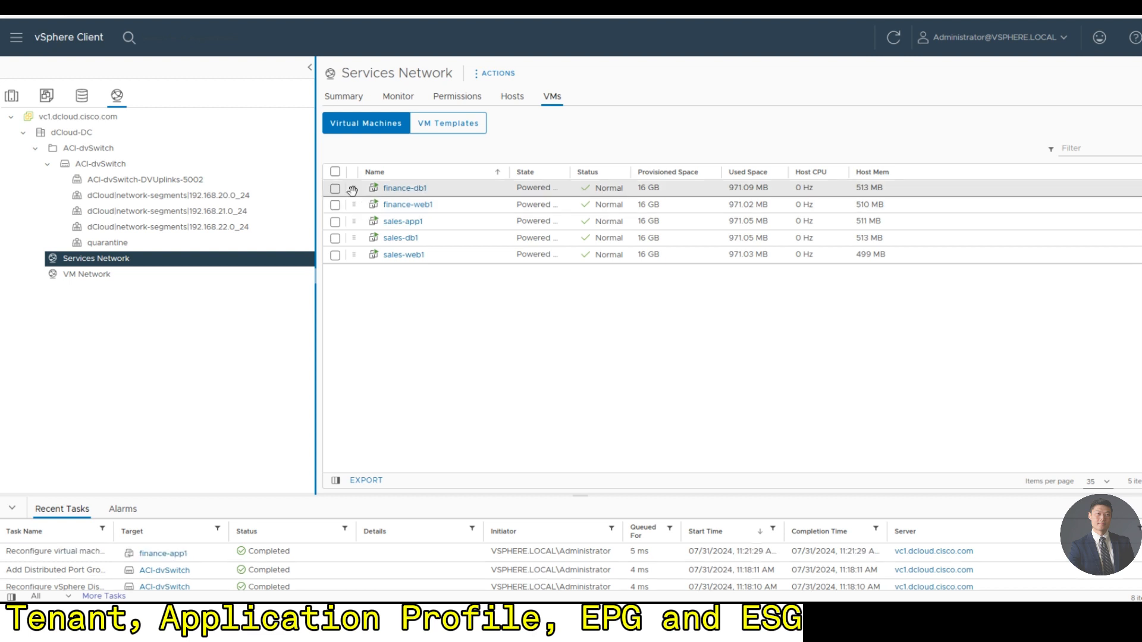
- Move the finance-web1 and sales-web1 virtual machines from Services Network to the dCloud|network-segments|192.168.21.0_24 port group
drag(353, 204, 222, 202)
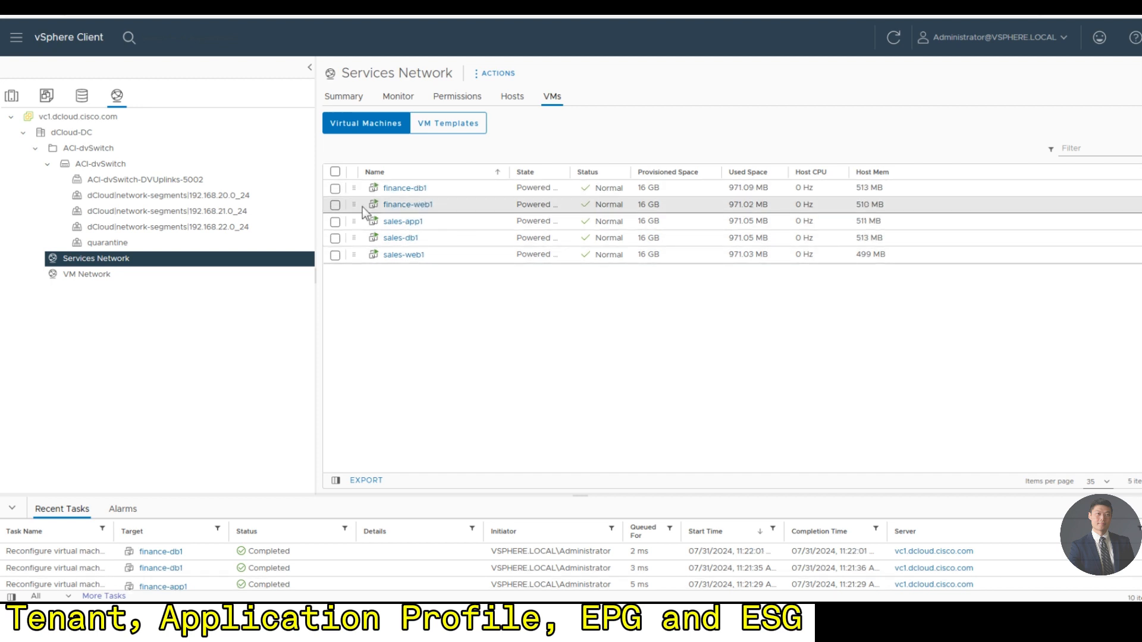
click(334, 205)
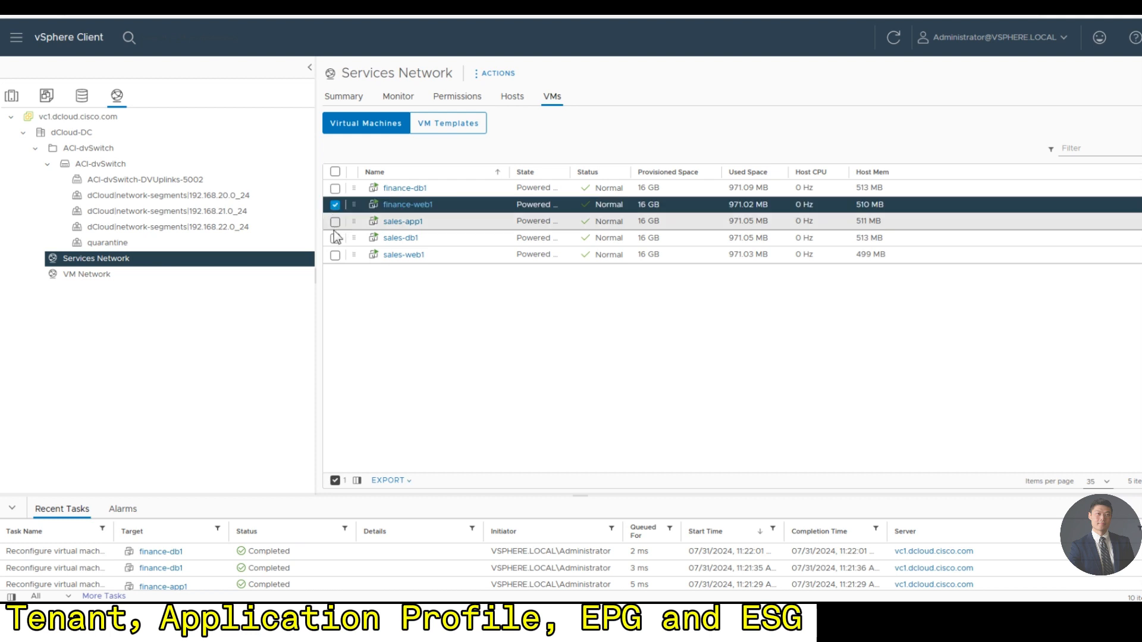
click(335, 256)
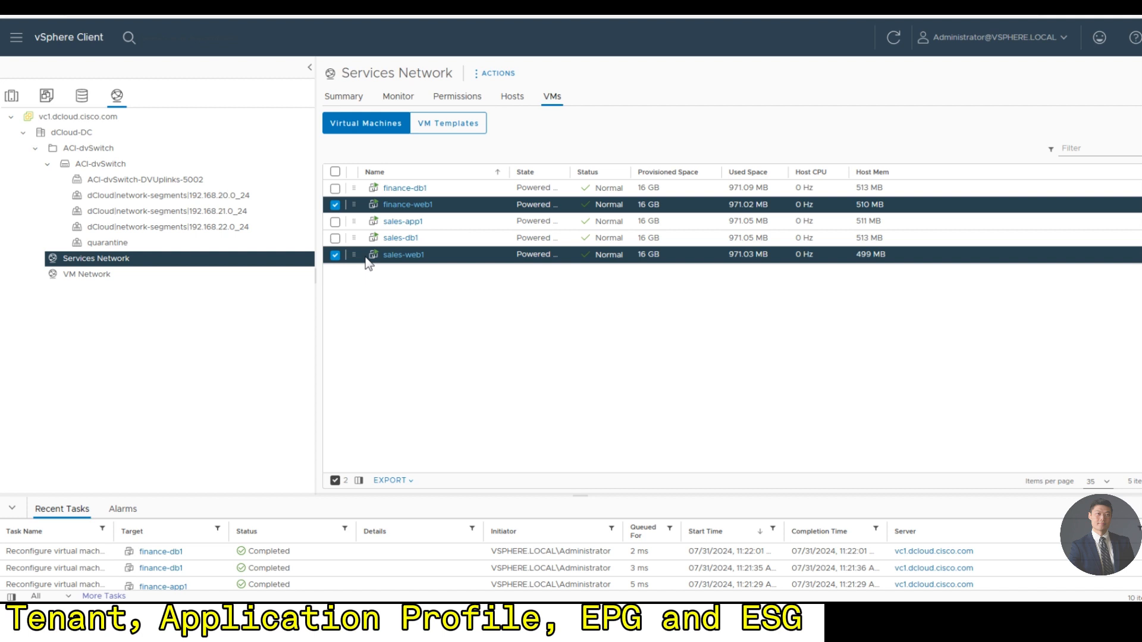
drag(346, 254, 275, 227)
click(351, 283)
drag(353, 256, 225, 220)
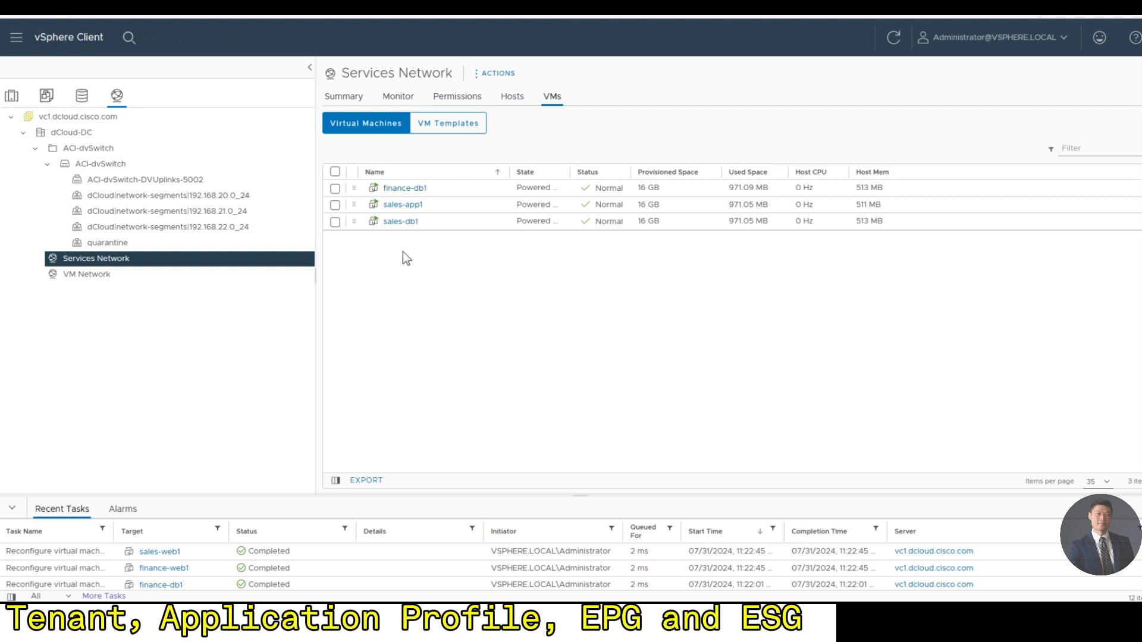
- Move the finance-db1 and sales-db1 virtual machines from Services Network to the dCloud|network-segments|192.168.22.0_24 port group
click(335, 223)
click(335, 188)
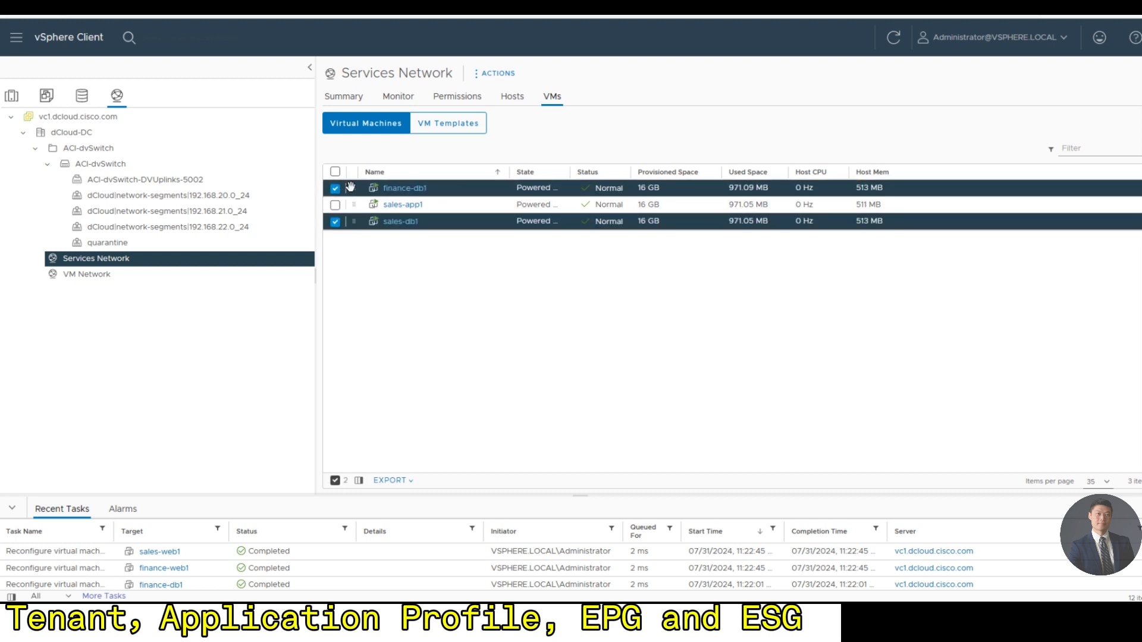
drag(353, 188, 223, 227)
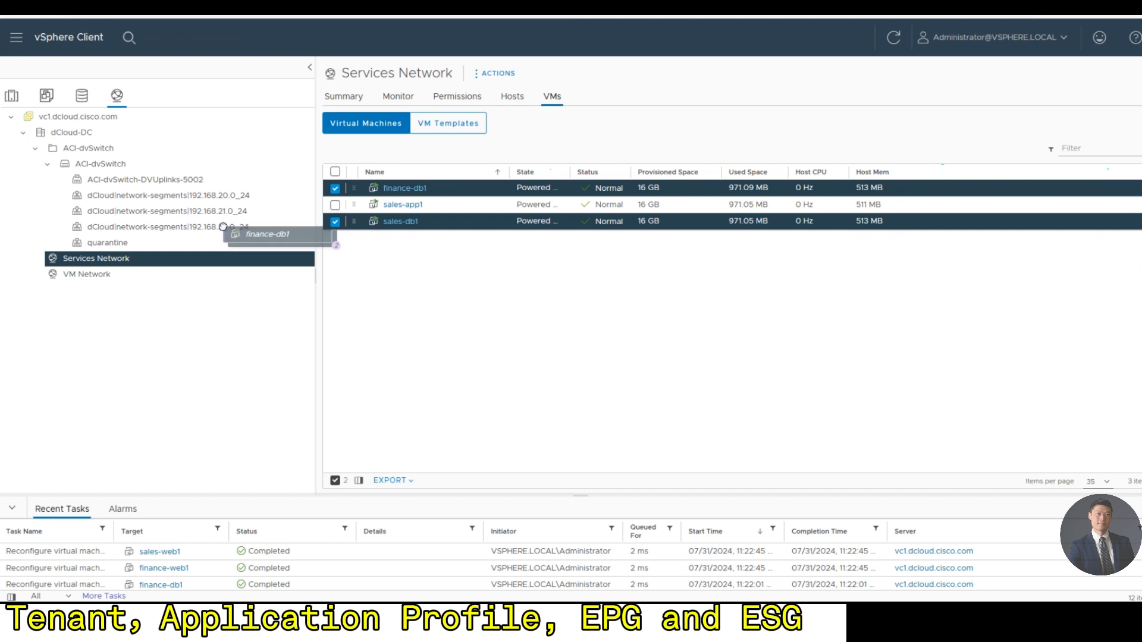
drag(223, 227, 224, 228)
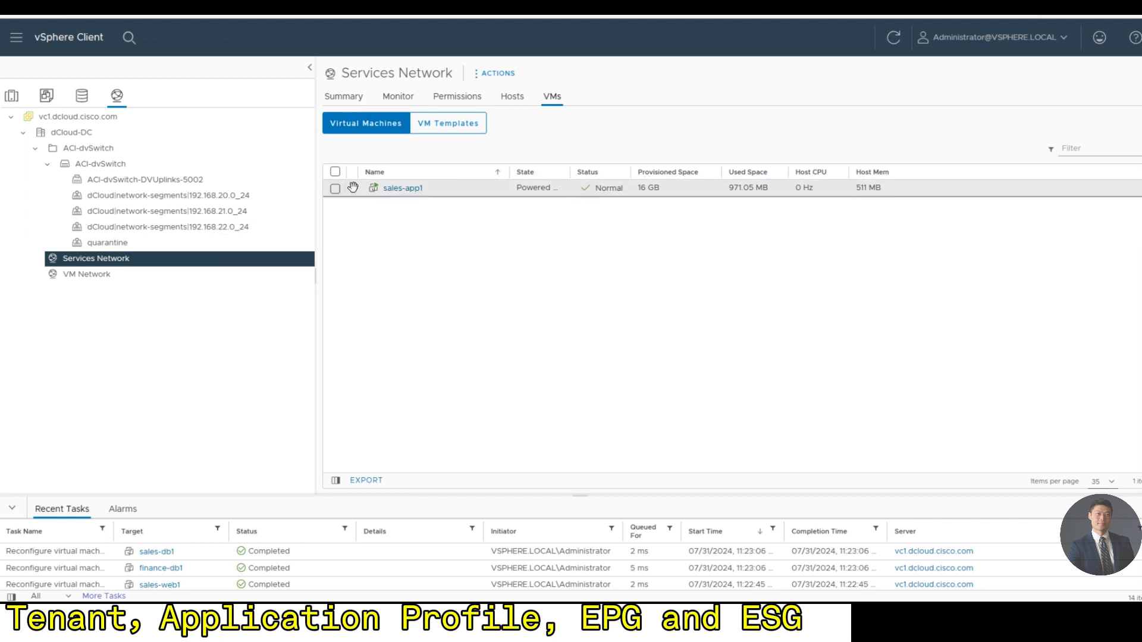
- Move sales-app1 to the dCloud|network-segments|192.168.20.0_24 port group and check the virtual machines assigned to all three network-segments port groups
drag(353, 188, 219, 197)
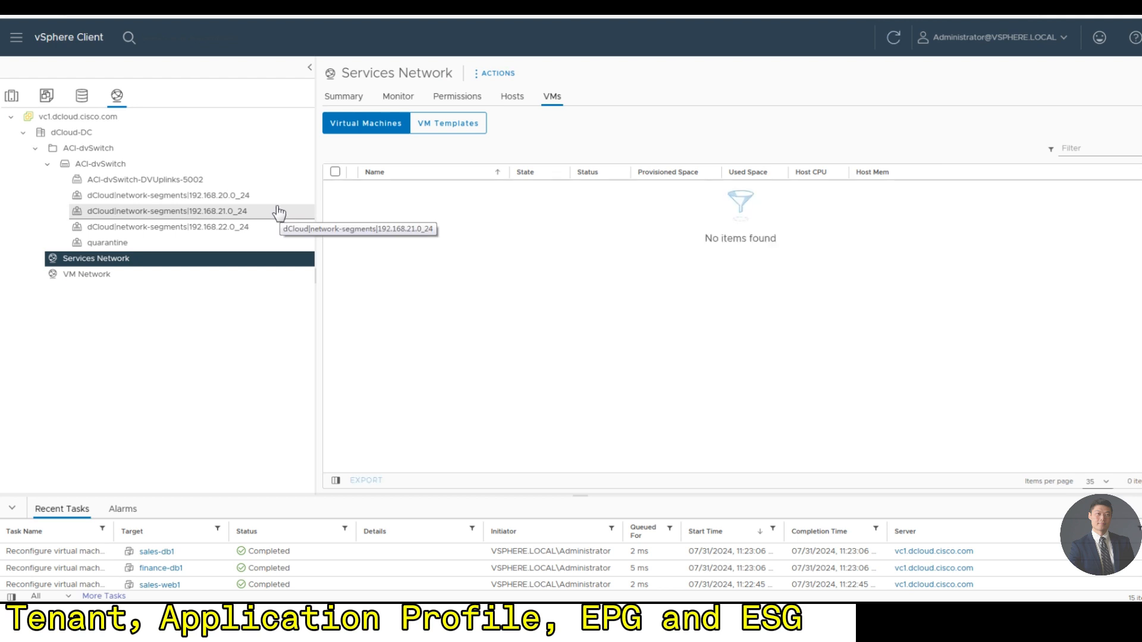
click(229, 196)
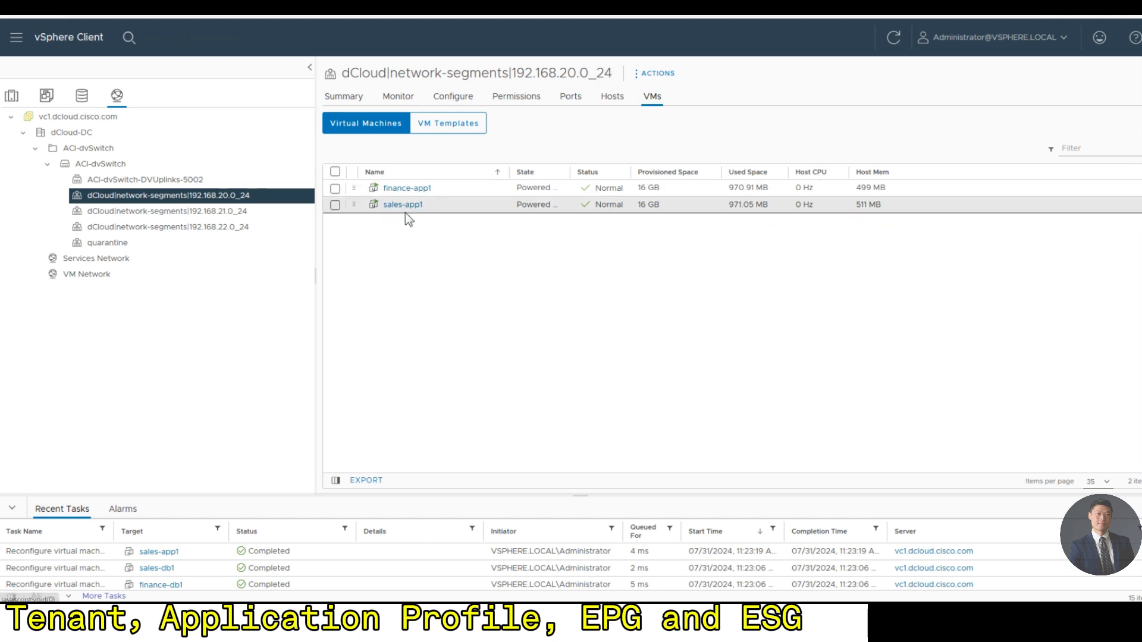
click(269, 217)
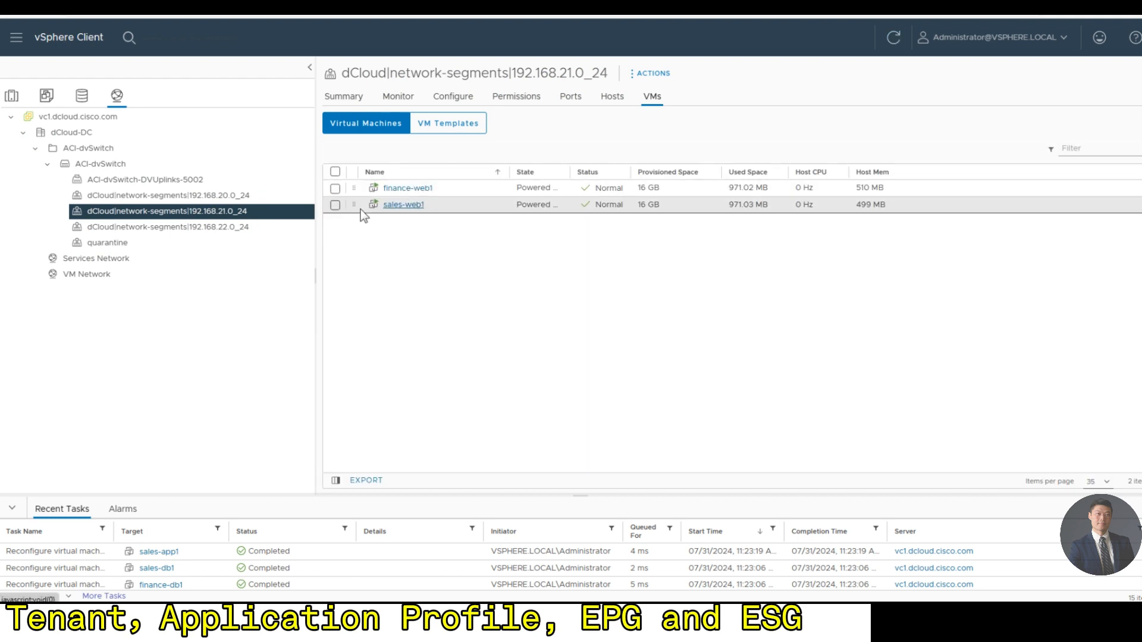
click(249, 226)
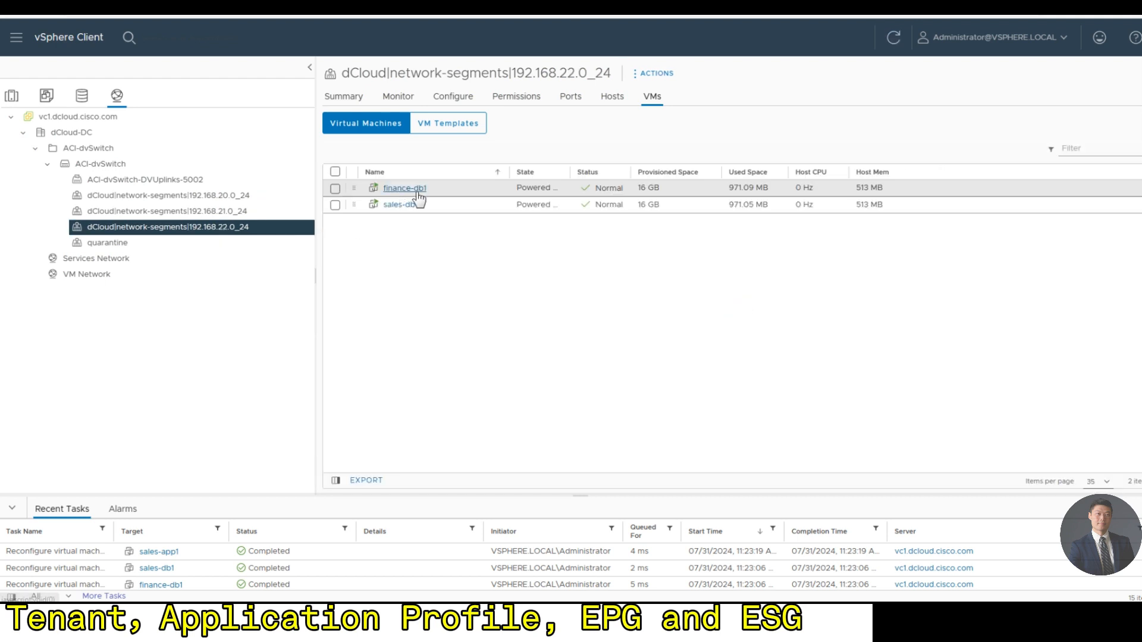